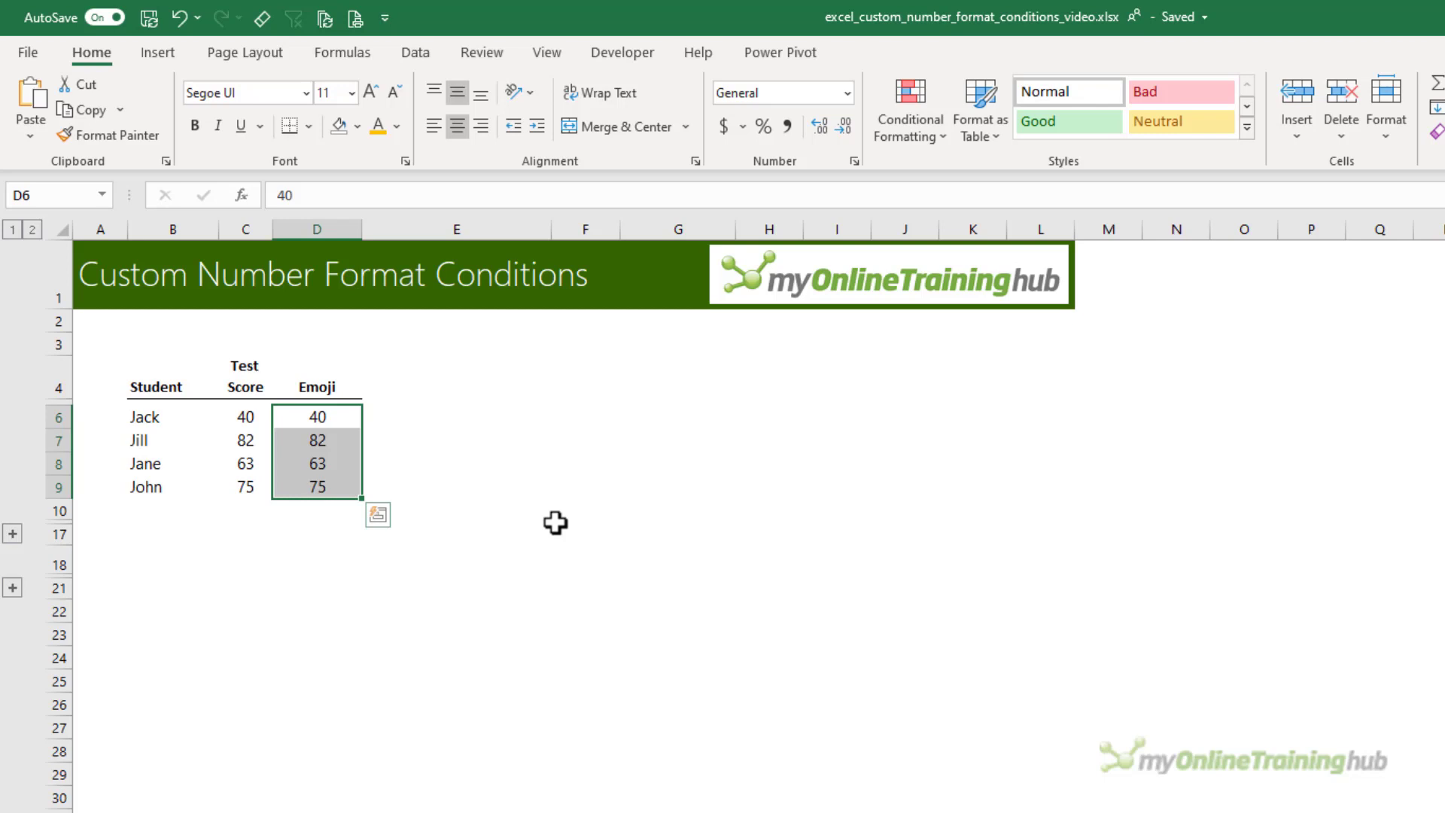
- Insert raising-hands, OK-hand and thumbs-down emoji into cell E6 from the emoji panel
click(354, 429)
key(shift+Down)
key(shift+Down)
key(shift+Down)
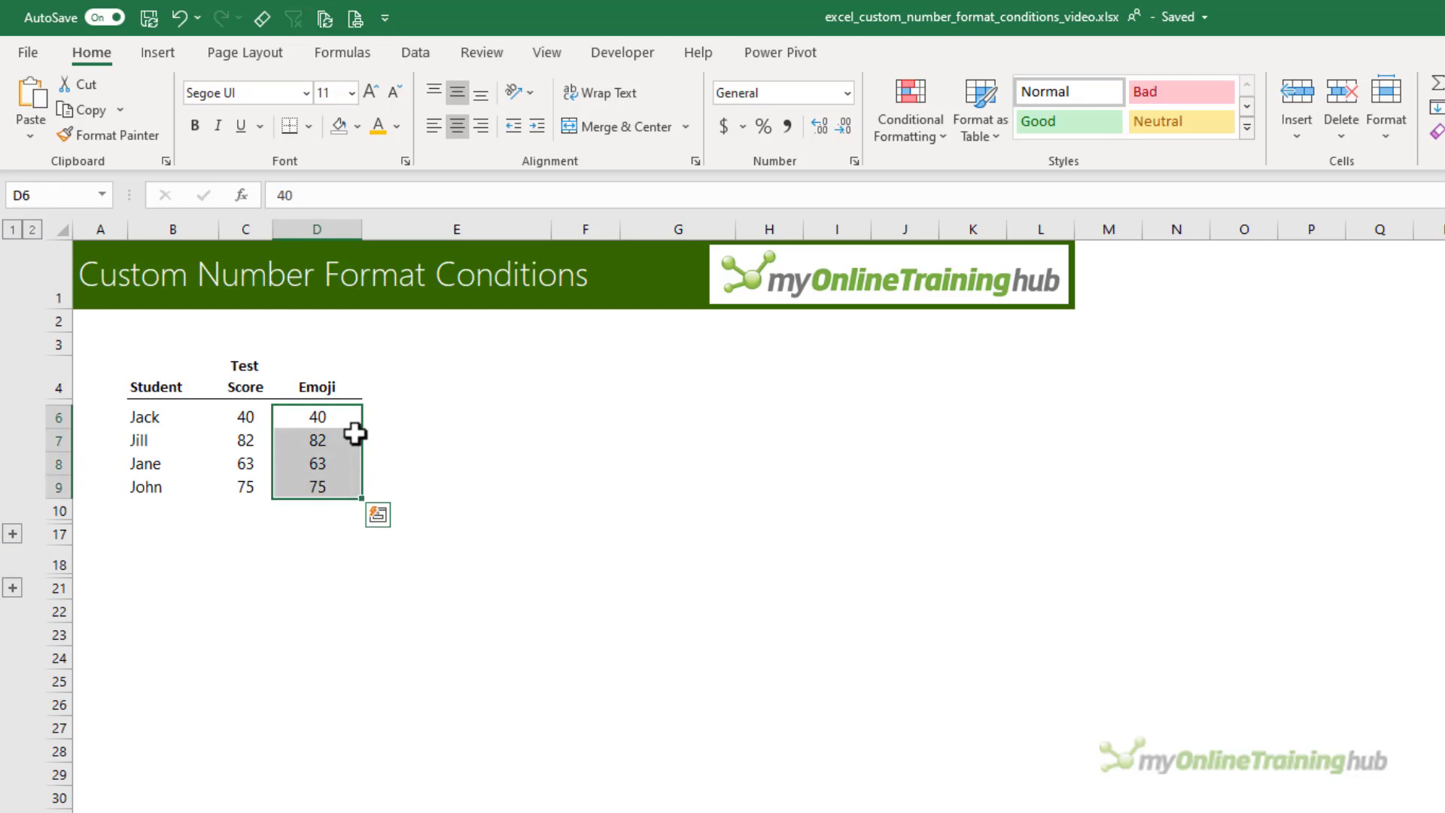
click(454, 415)
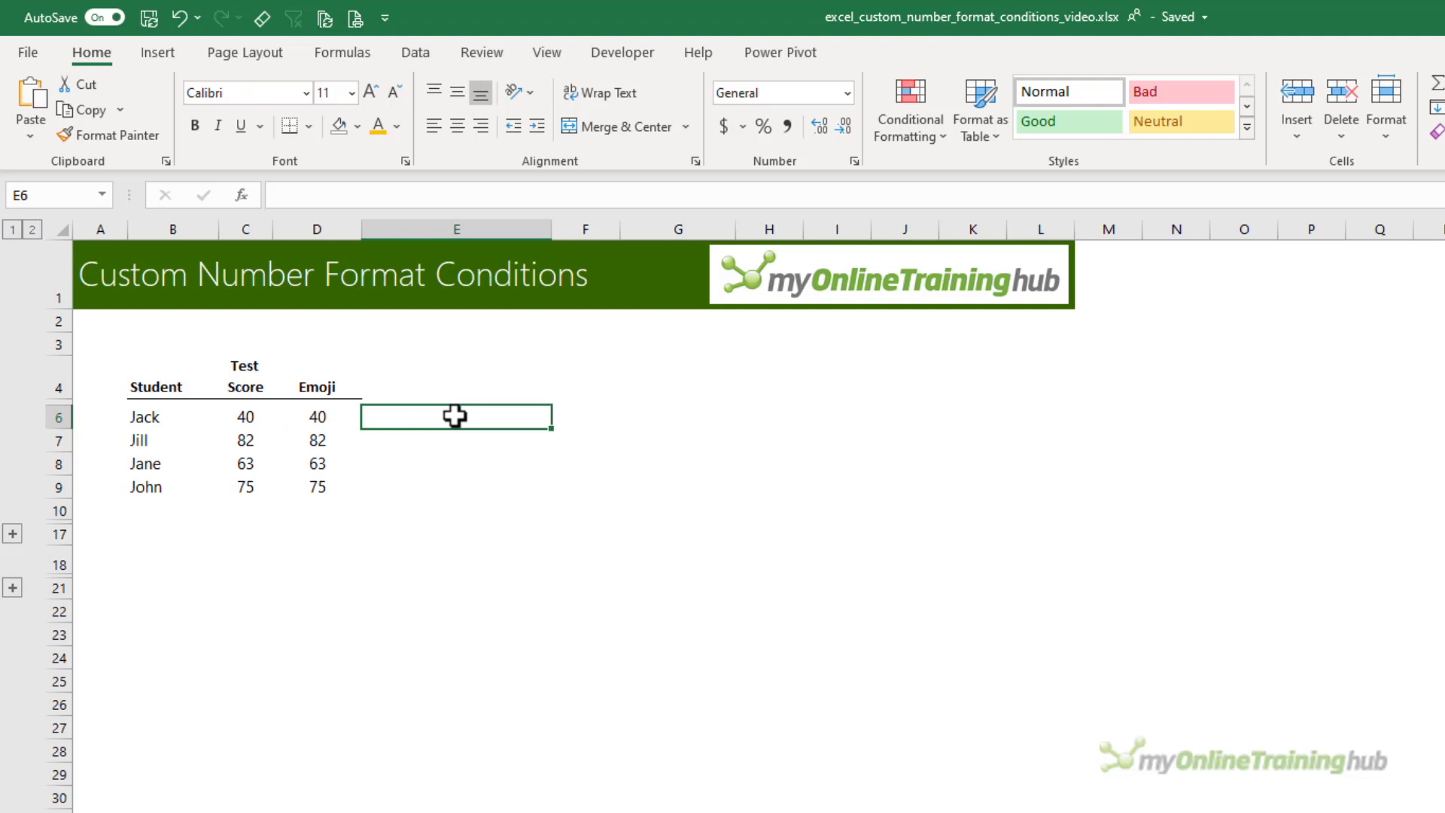
key(super+semicolon)
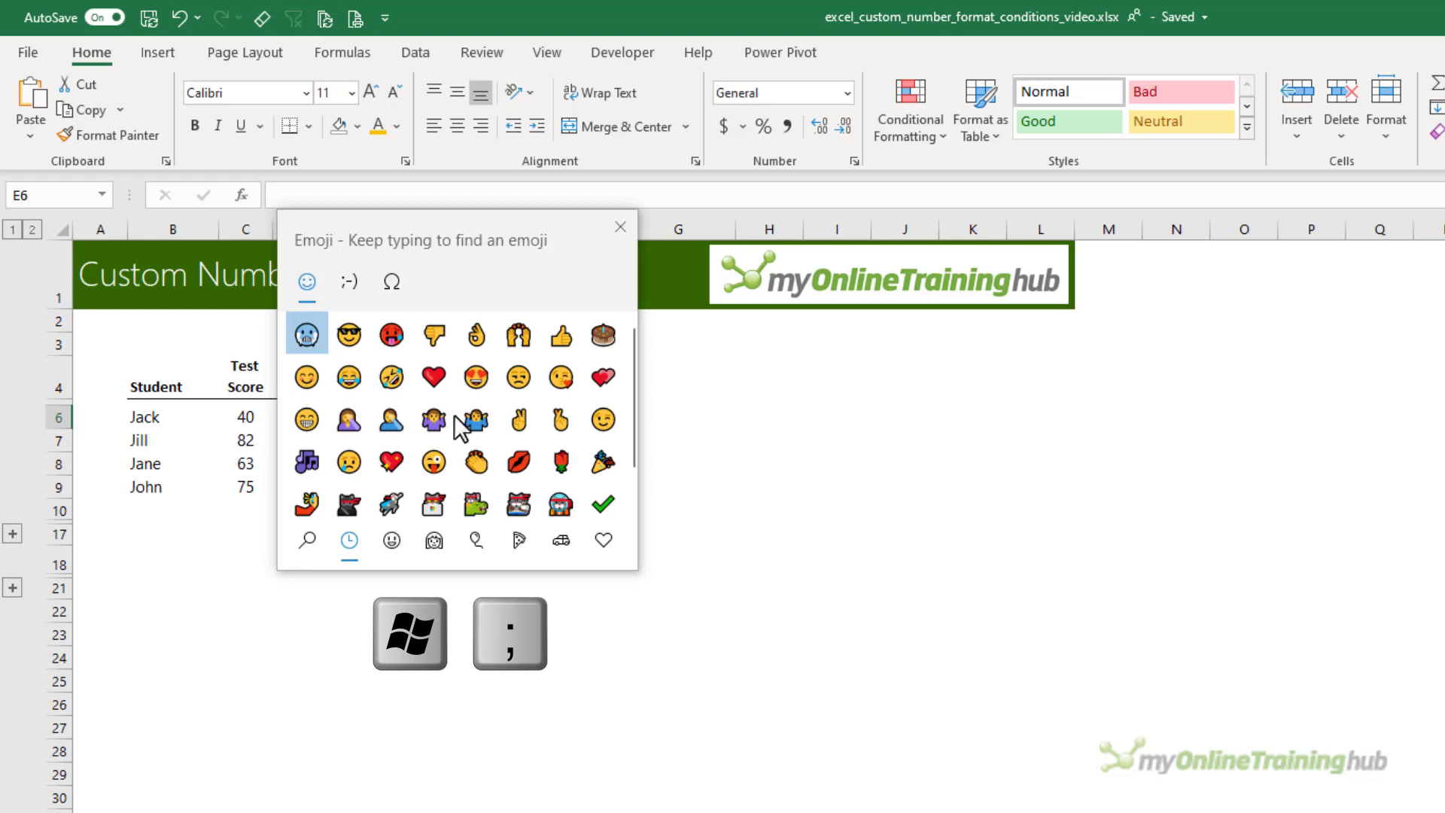
drag(519, 244, 849, 354)
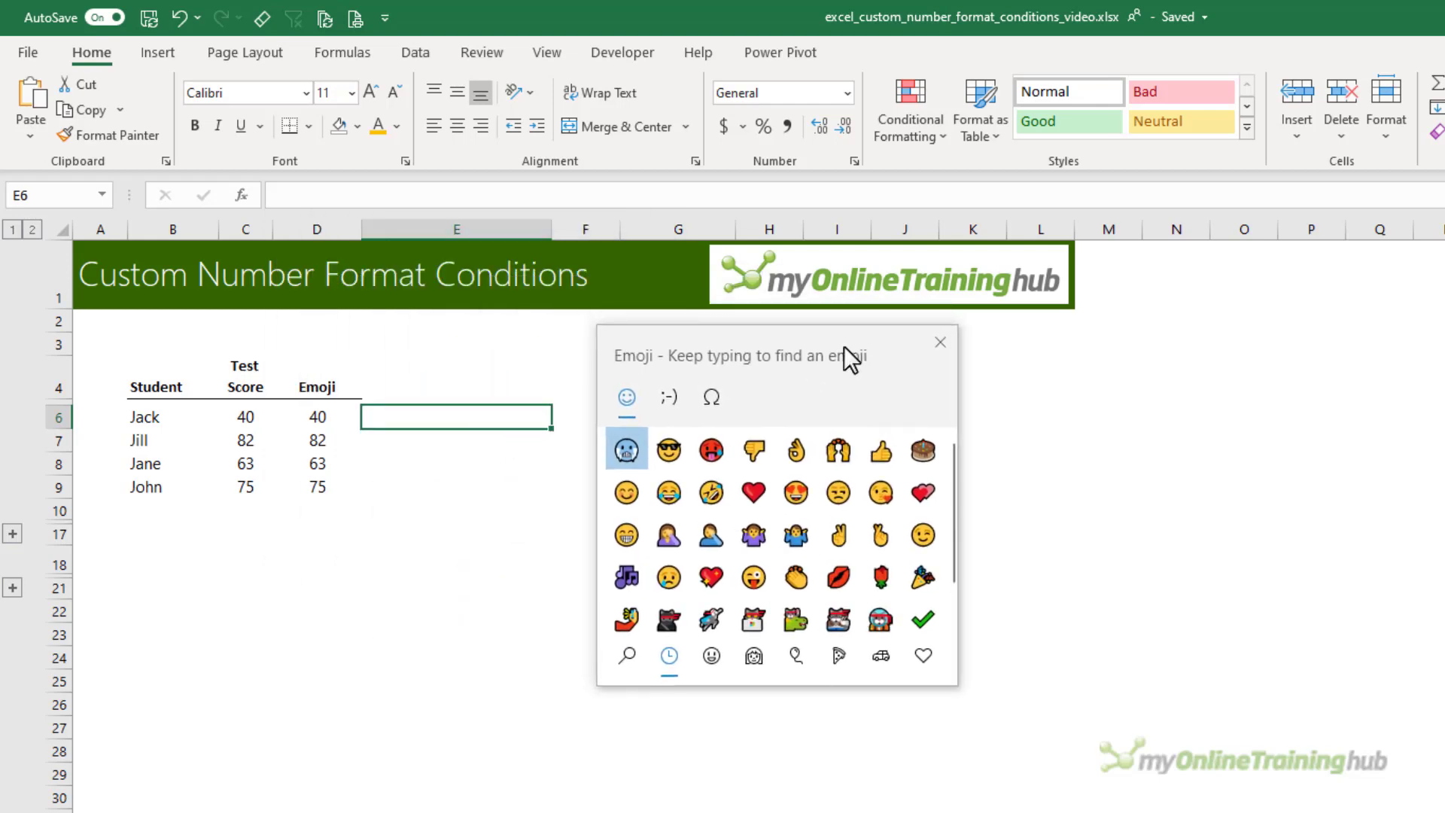
click(837, 451)
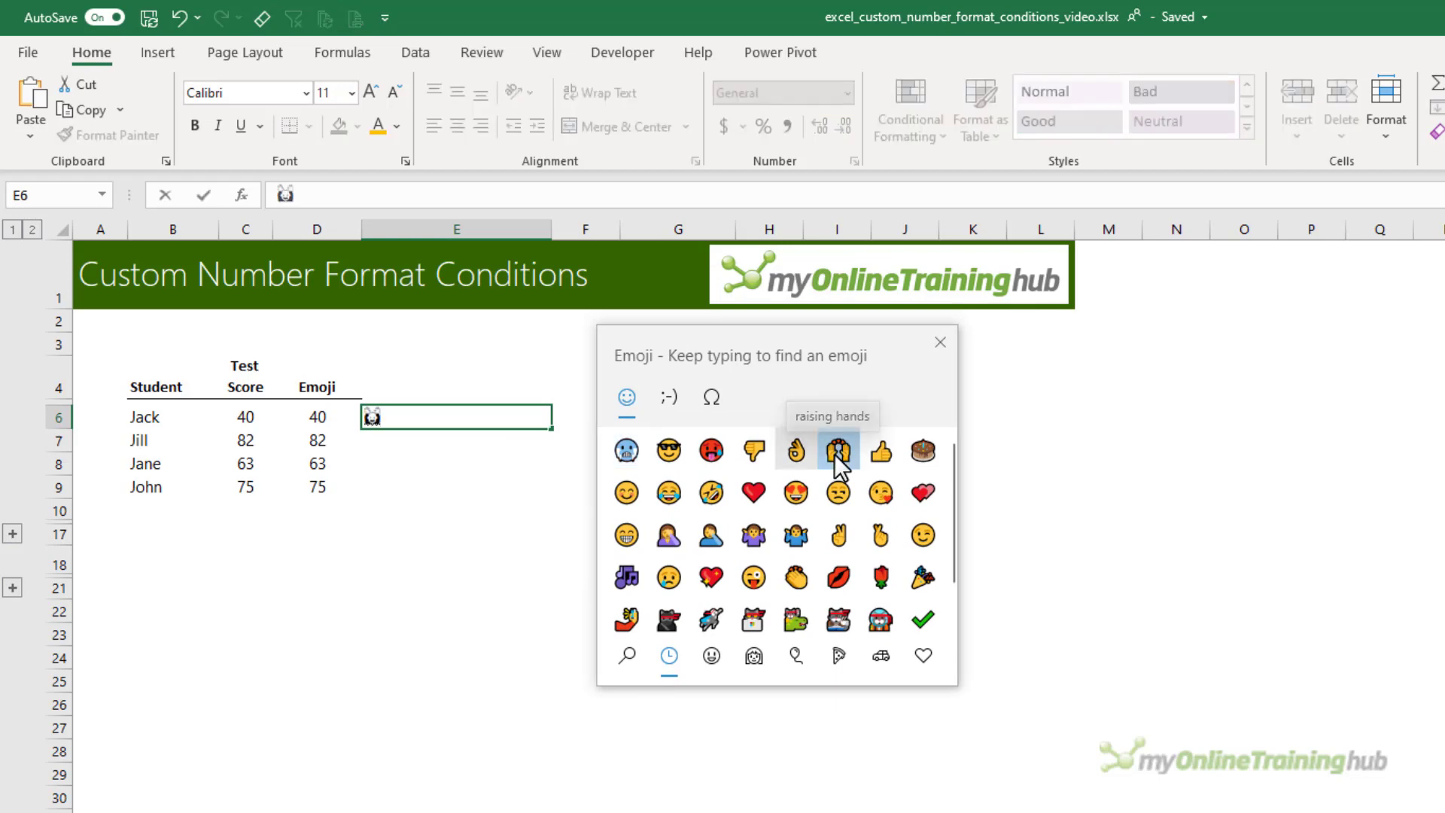
click(796, 453)
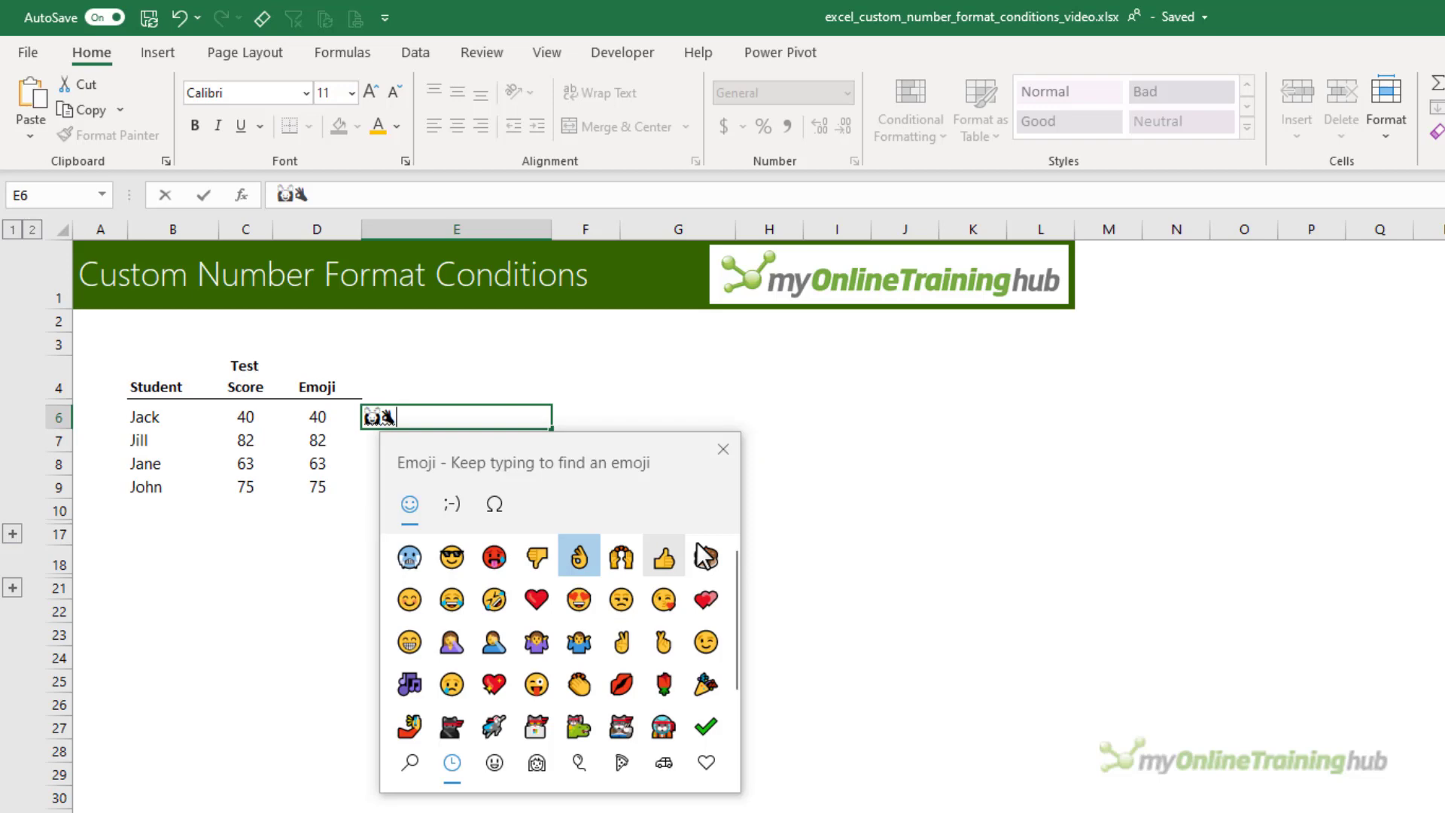
click(536, 566)
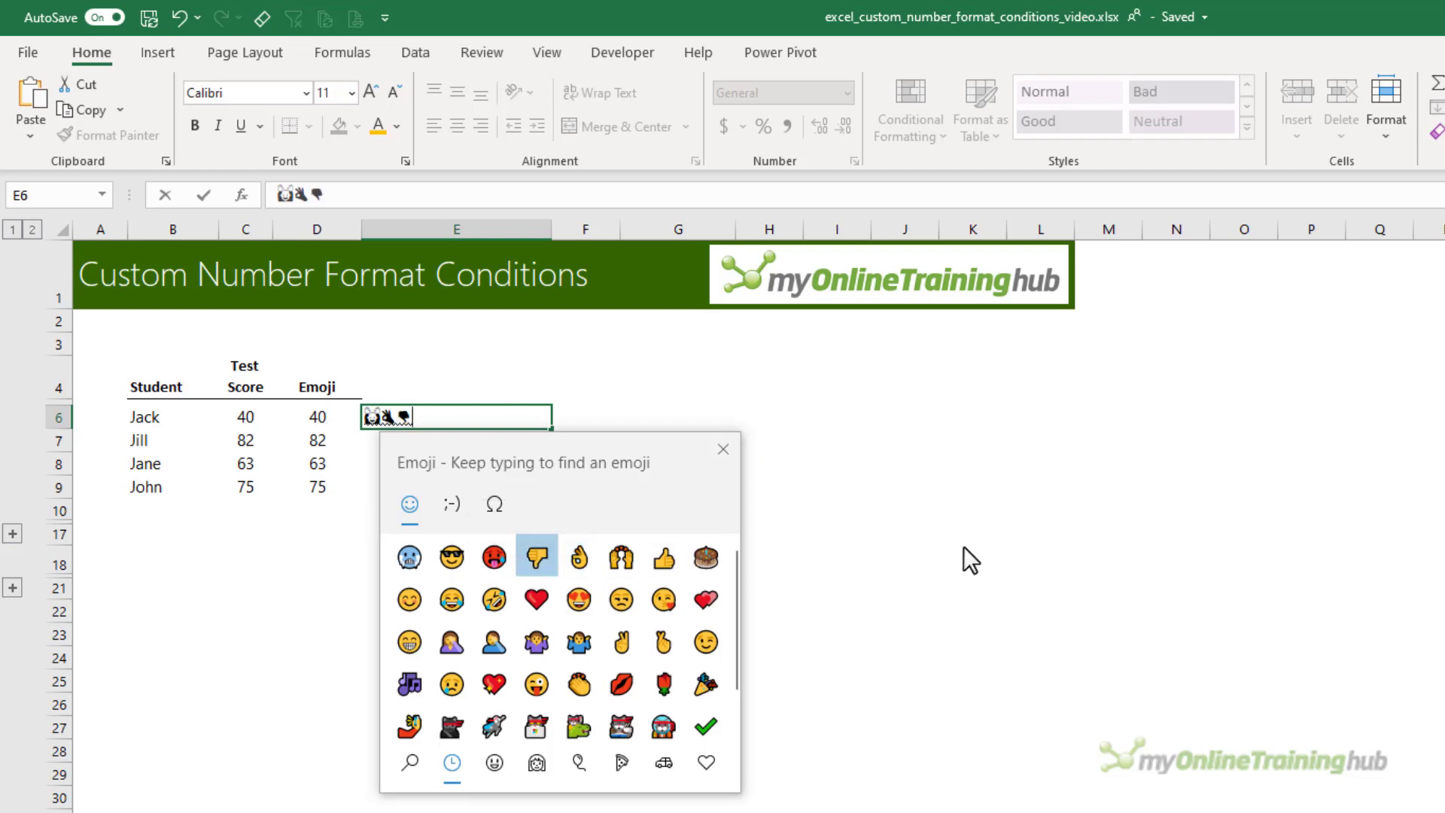
- Remove the stray 'thum' search text, browse the emoji, kaomoji and symbol categories, then close the panel
text(thum)
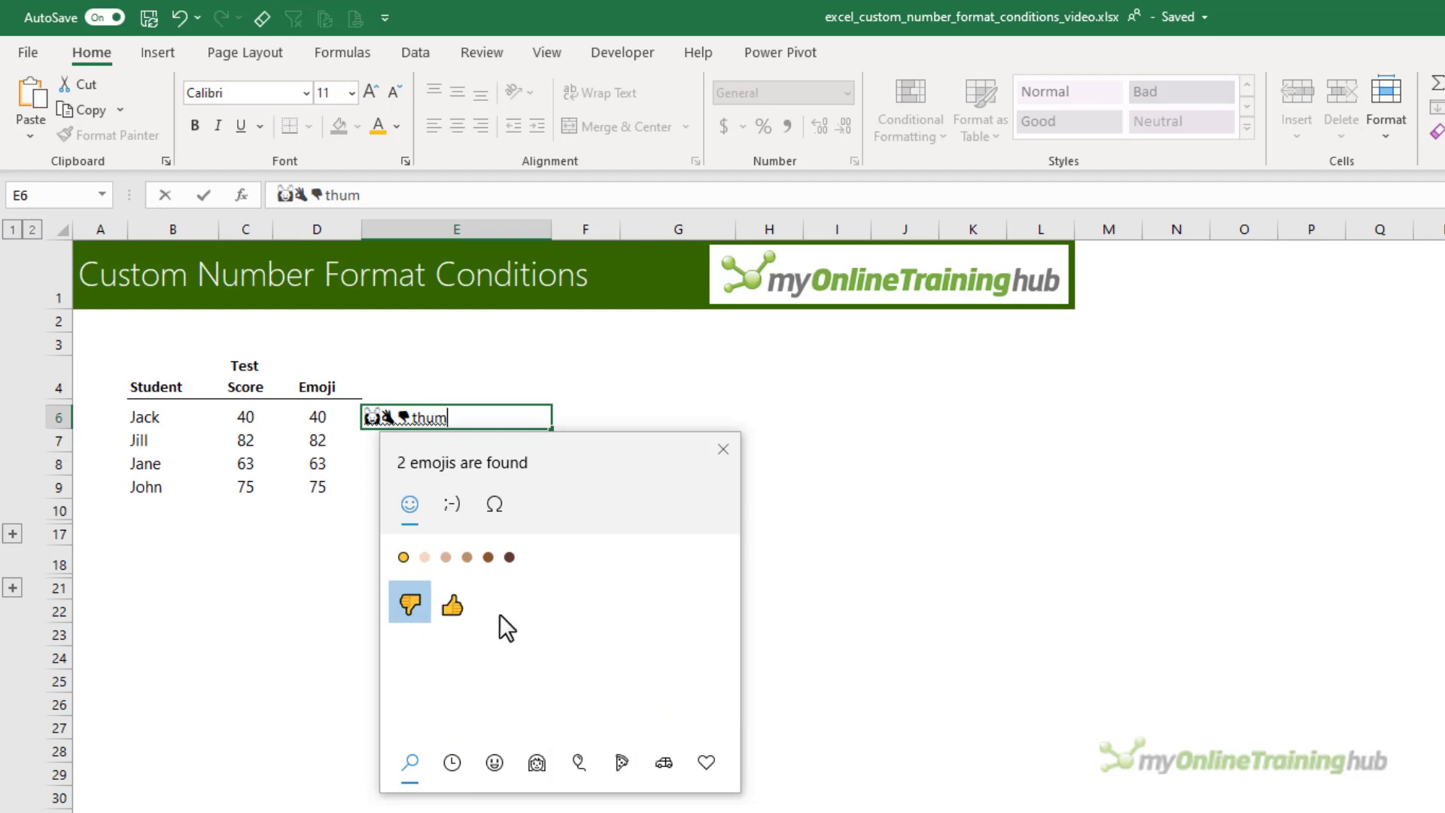
key(BackSpace)
key(BackSpace)
key(BackSpace)
key(BackSpace)
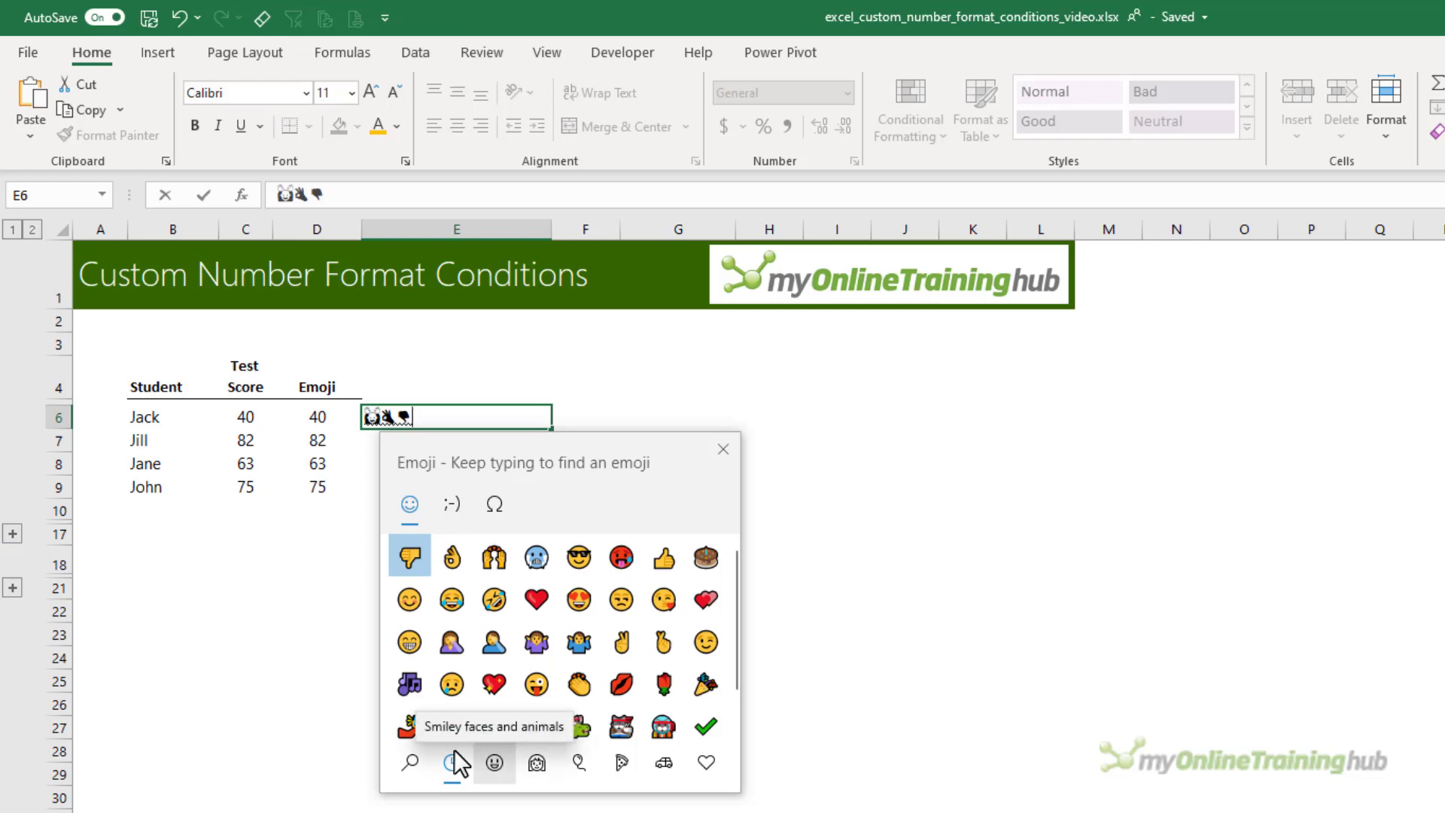
click(498, 768)
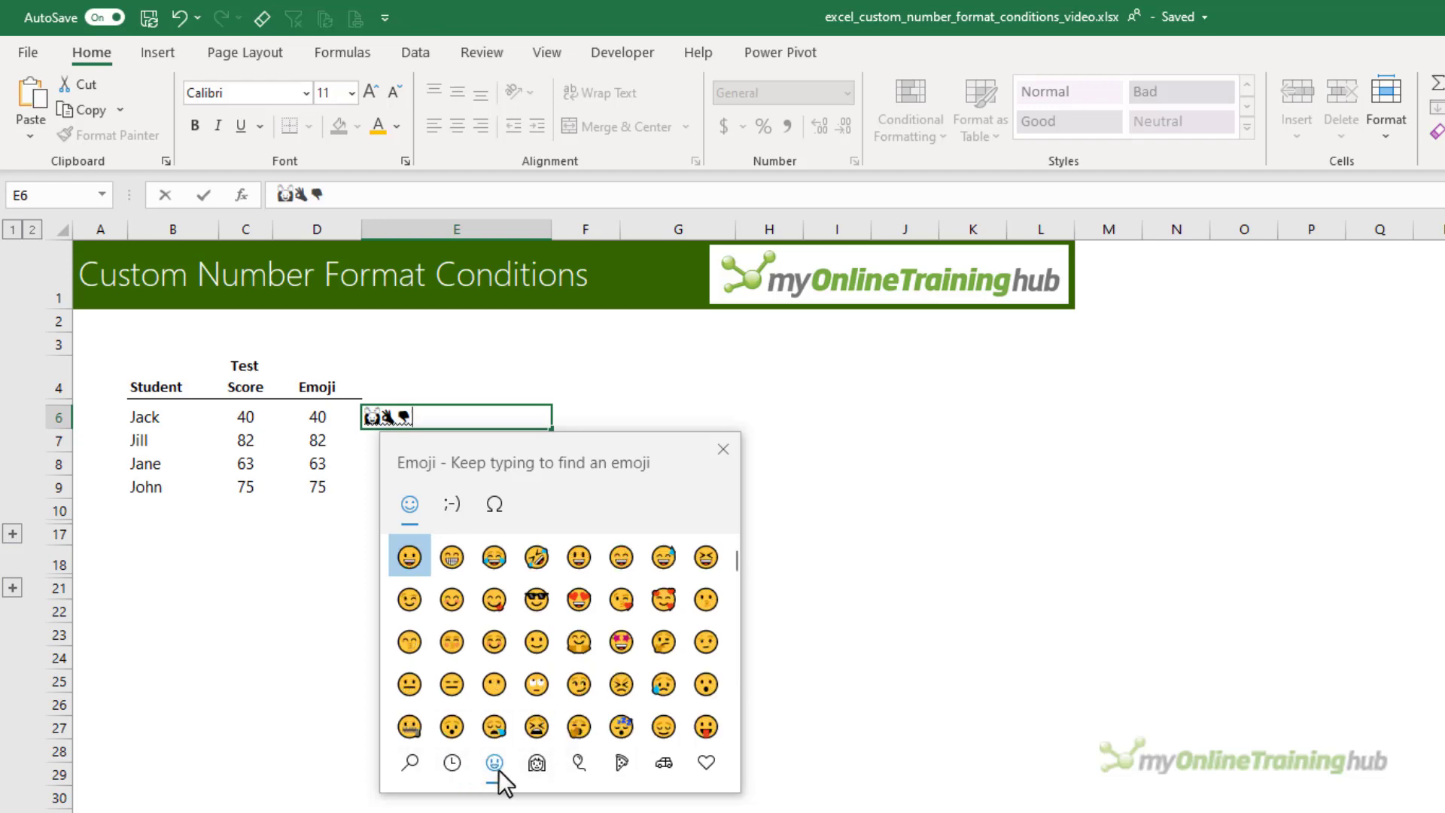
click(539, 769)
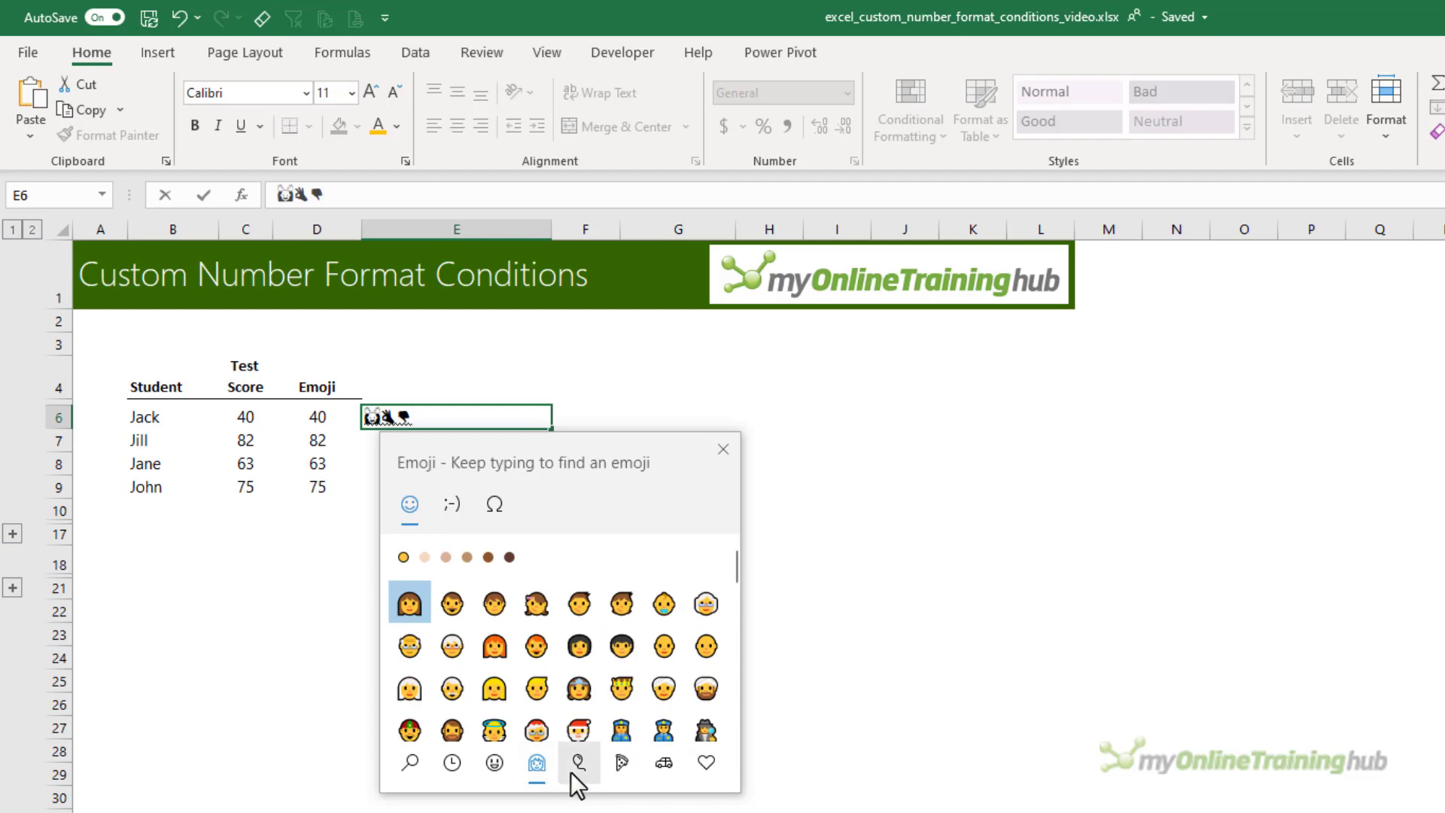
click(570, 769)
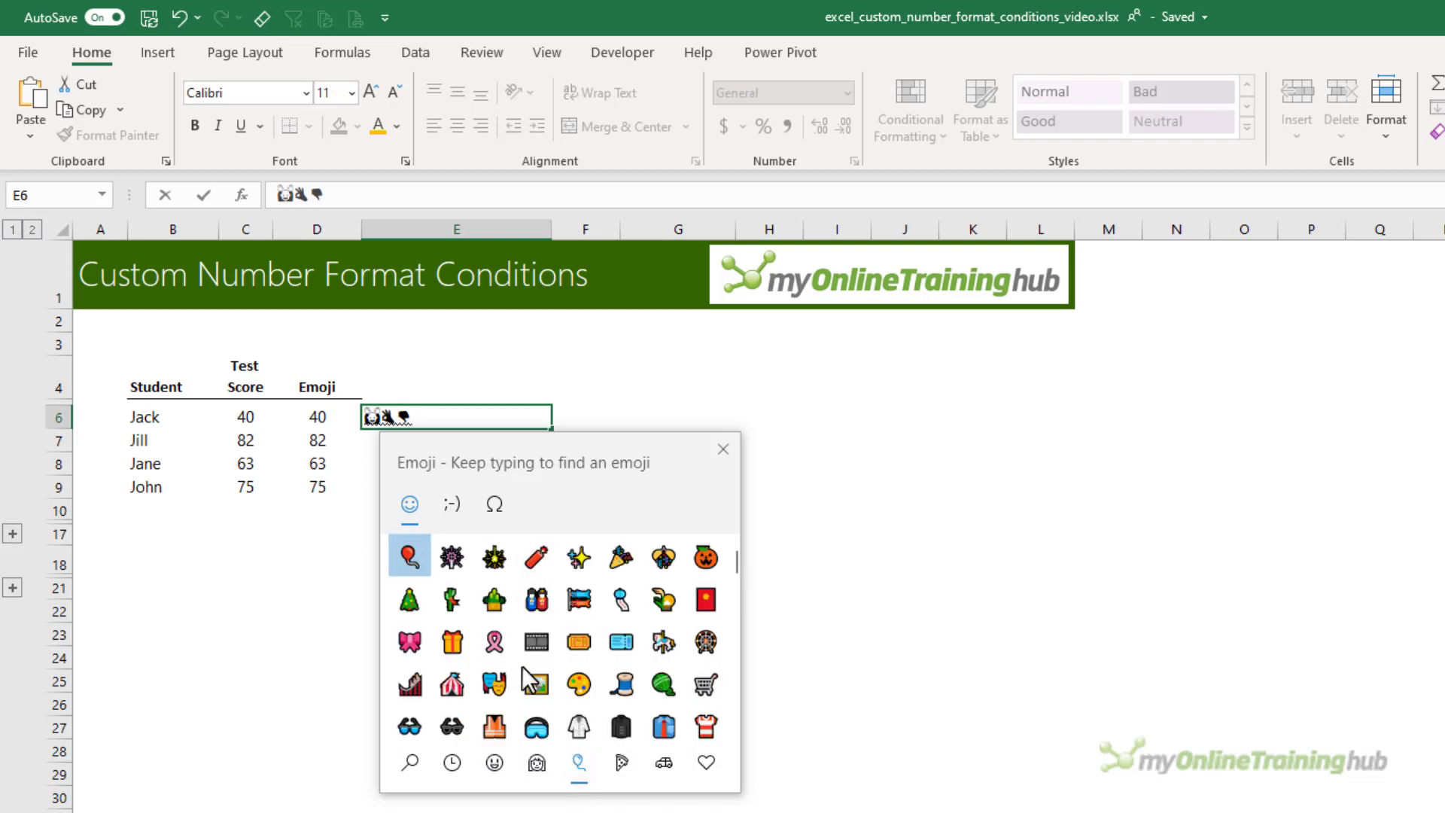
click(451, 504)
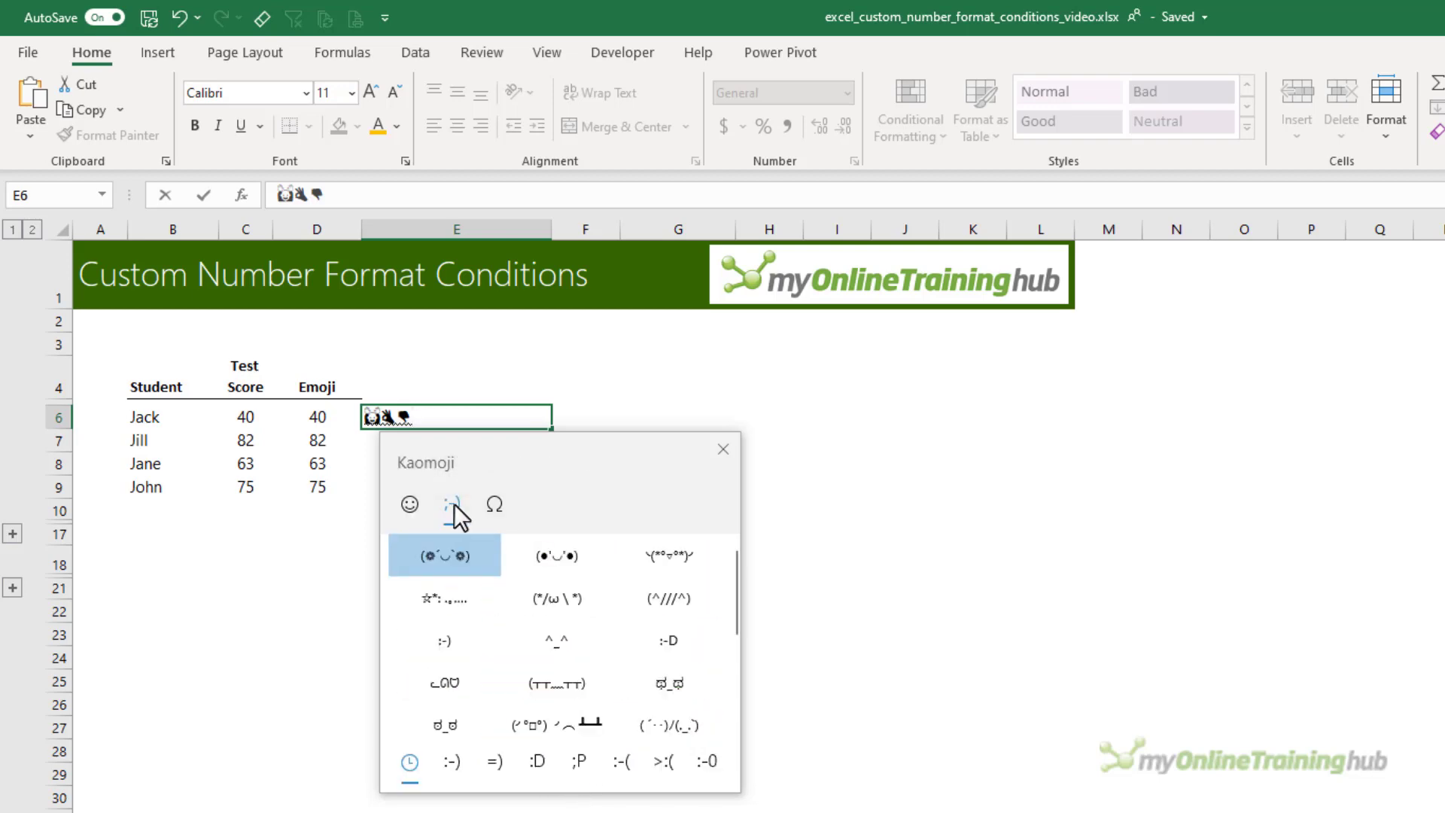
click(494, 504)
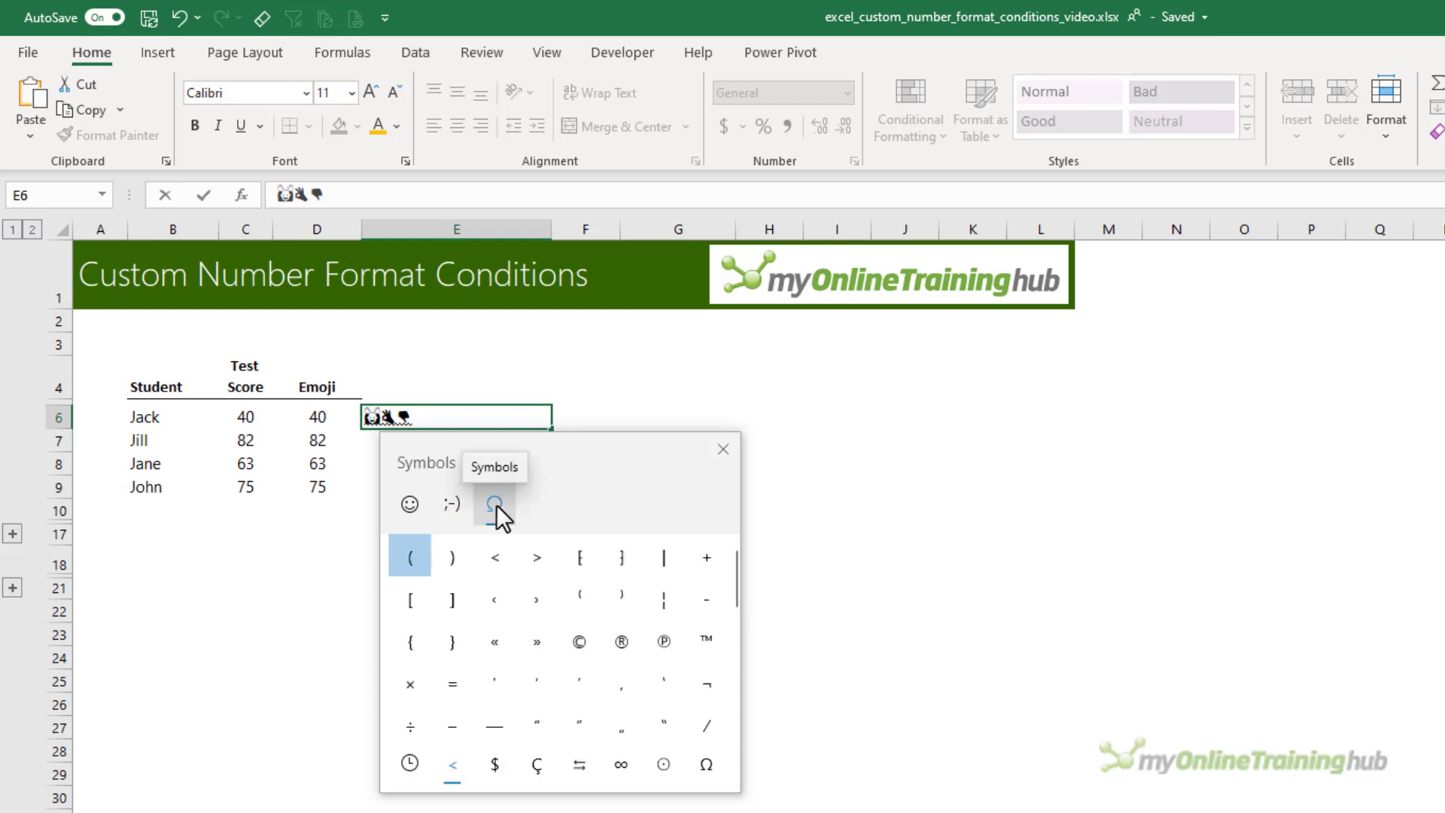
click(723, 450)
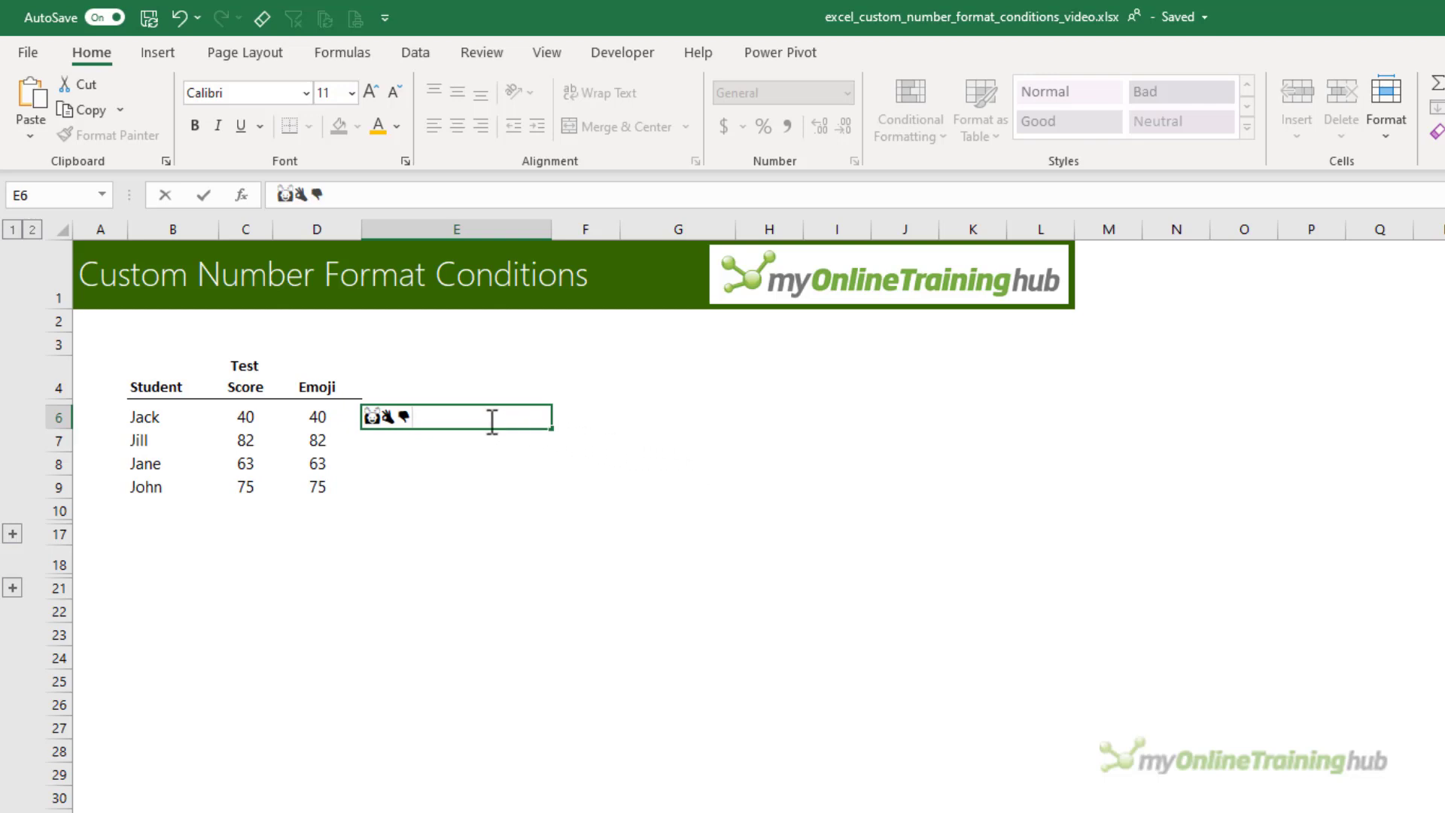
- Copy the three emoji in E6 to the clipboard and confirm the cell entry
drag(397, 420, 345, 422)
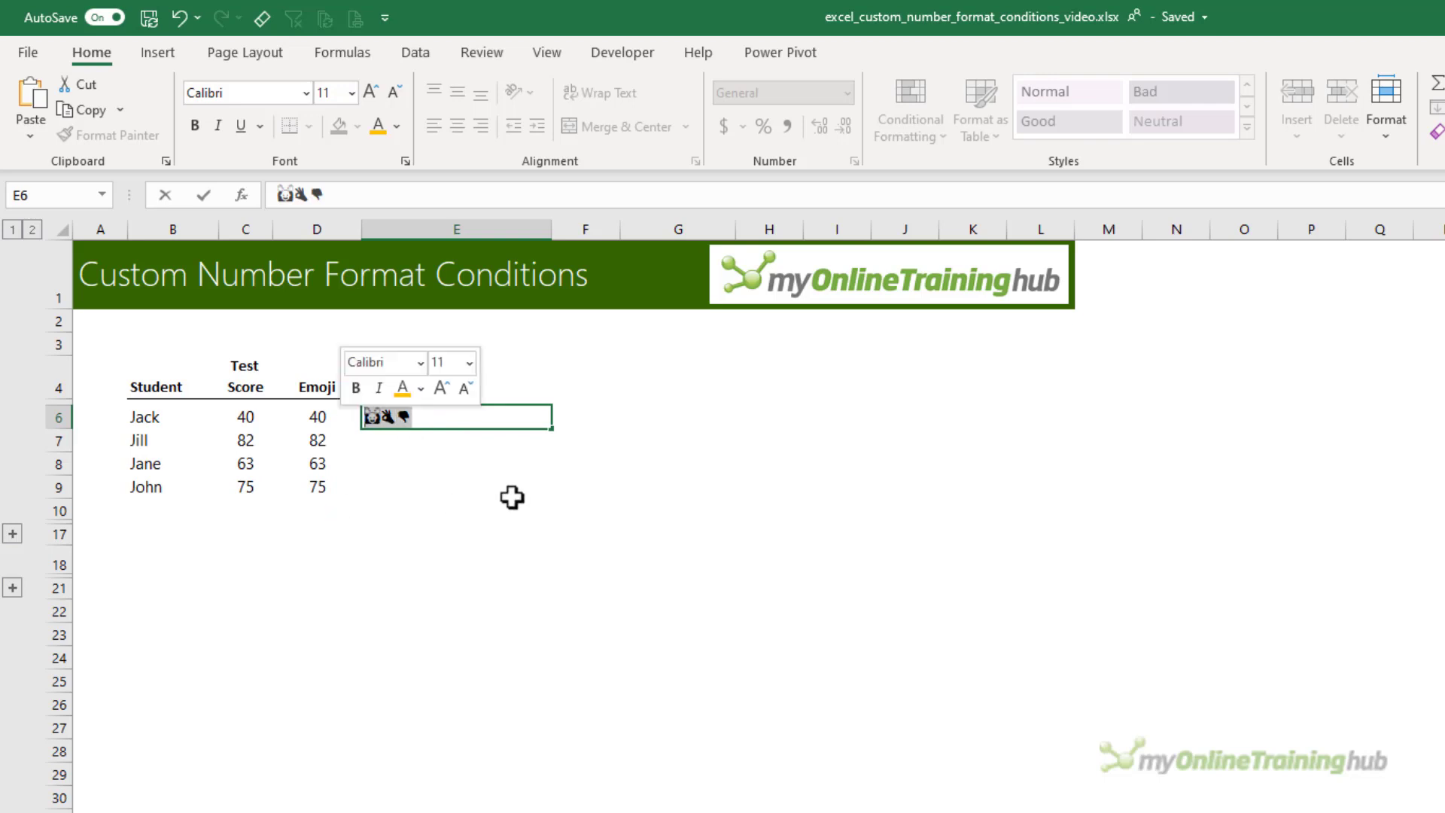
key(ctrl+c)
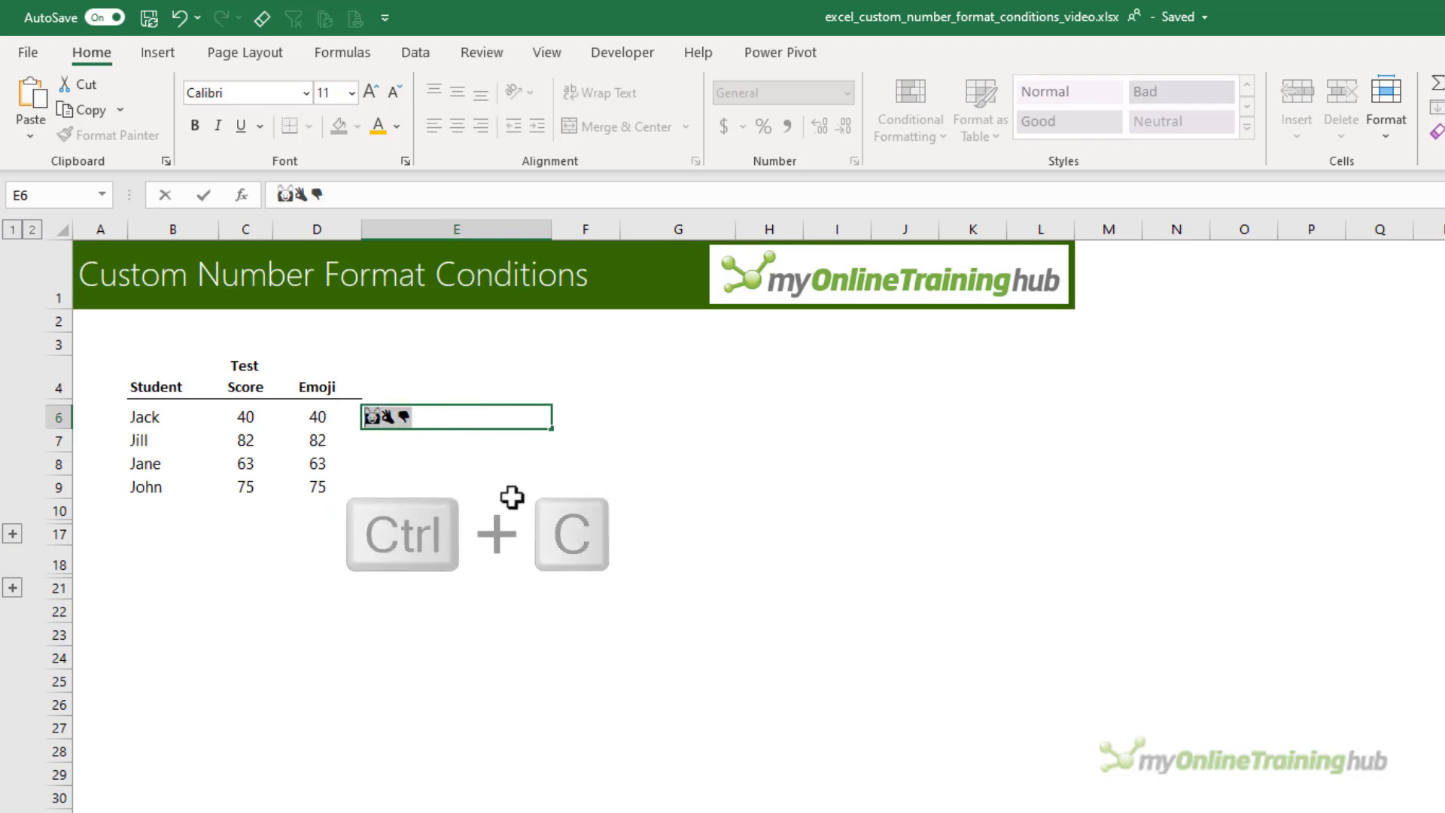
key(Return)
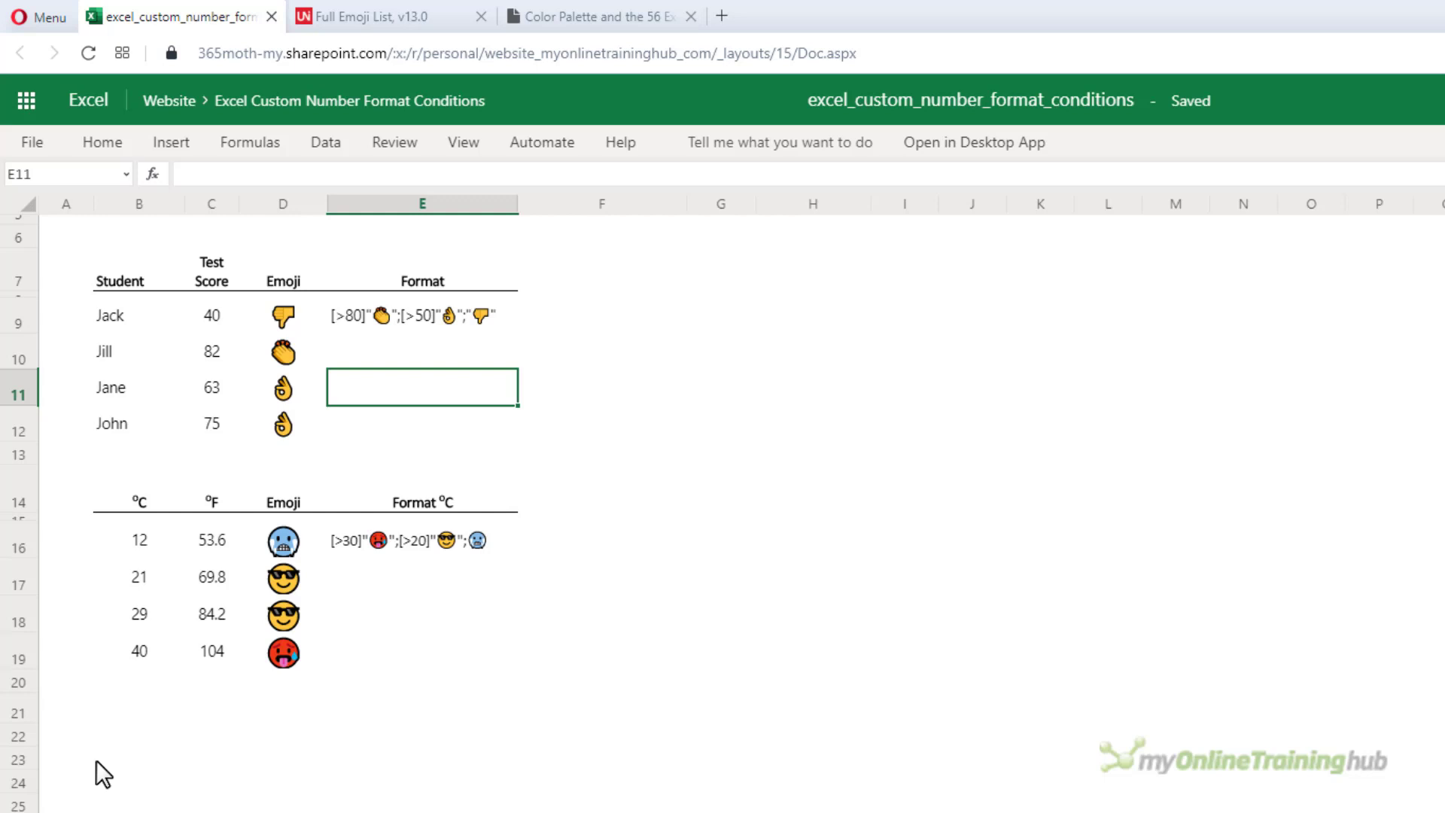
- Inspect the web workbook's Custom number format codes for the temperature and test-score emoji
key(ctrl+1)
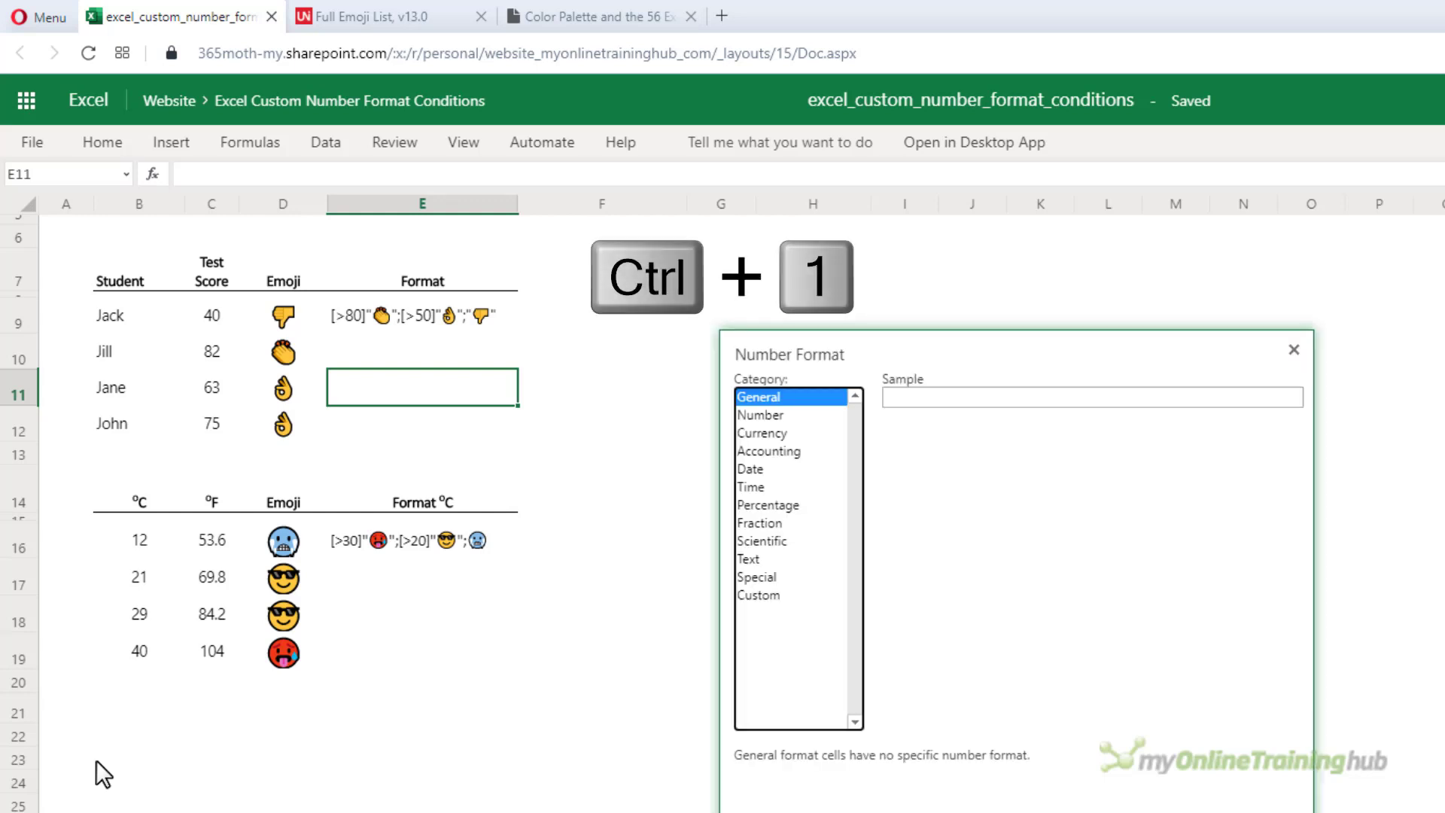
click(747, 593)
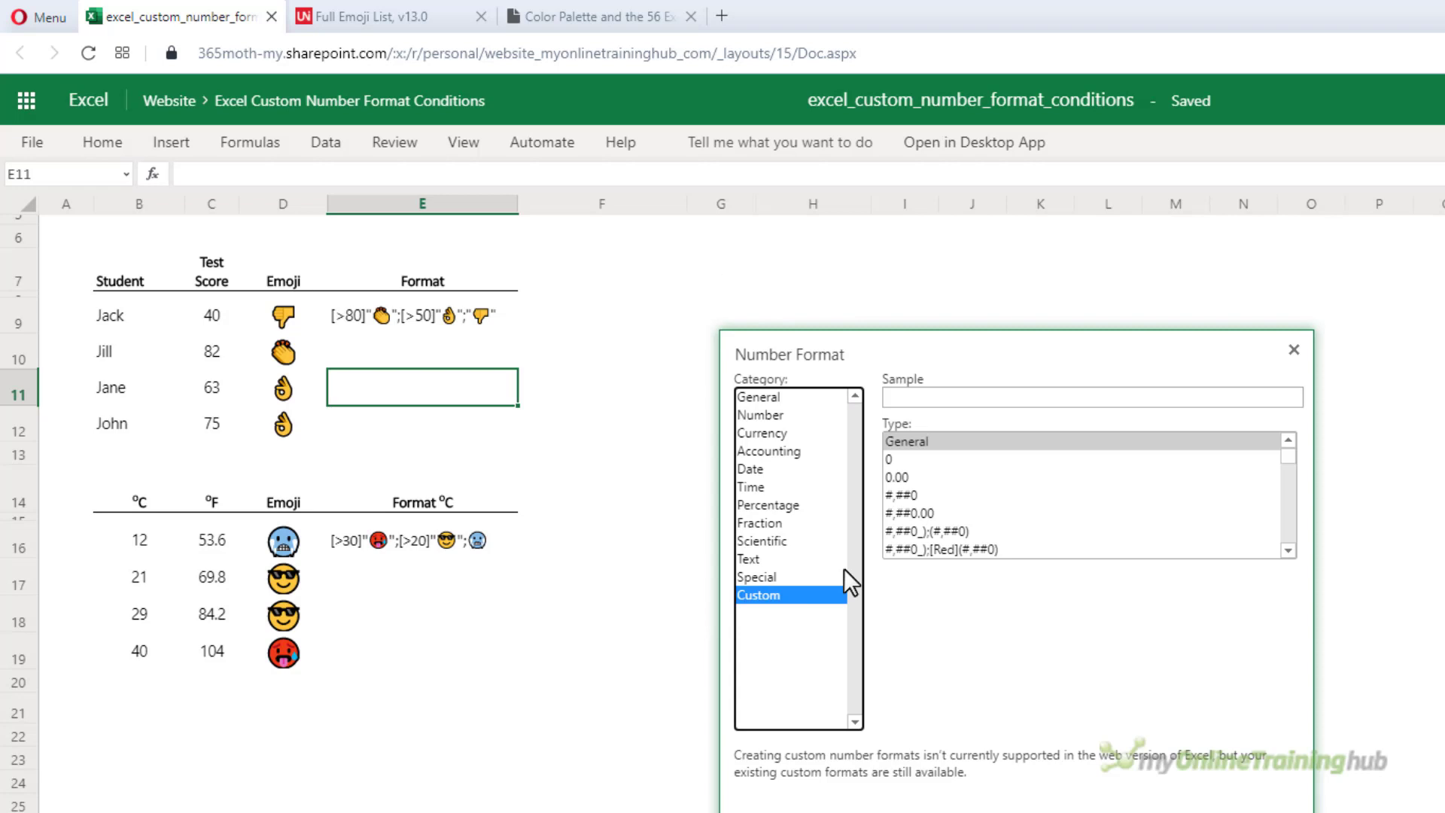
drag(1285, 456, 1285, 547)
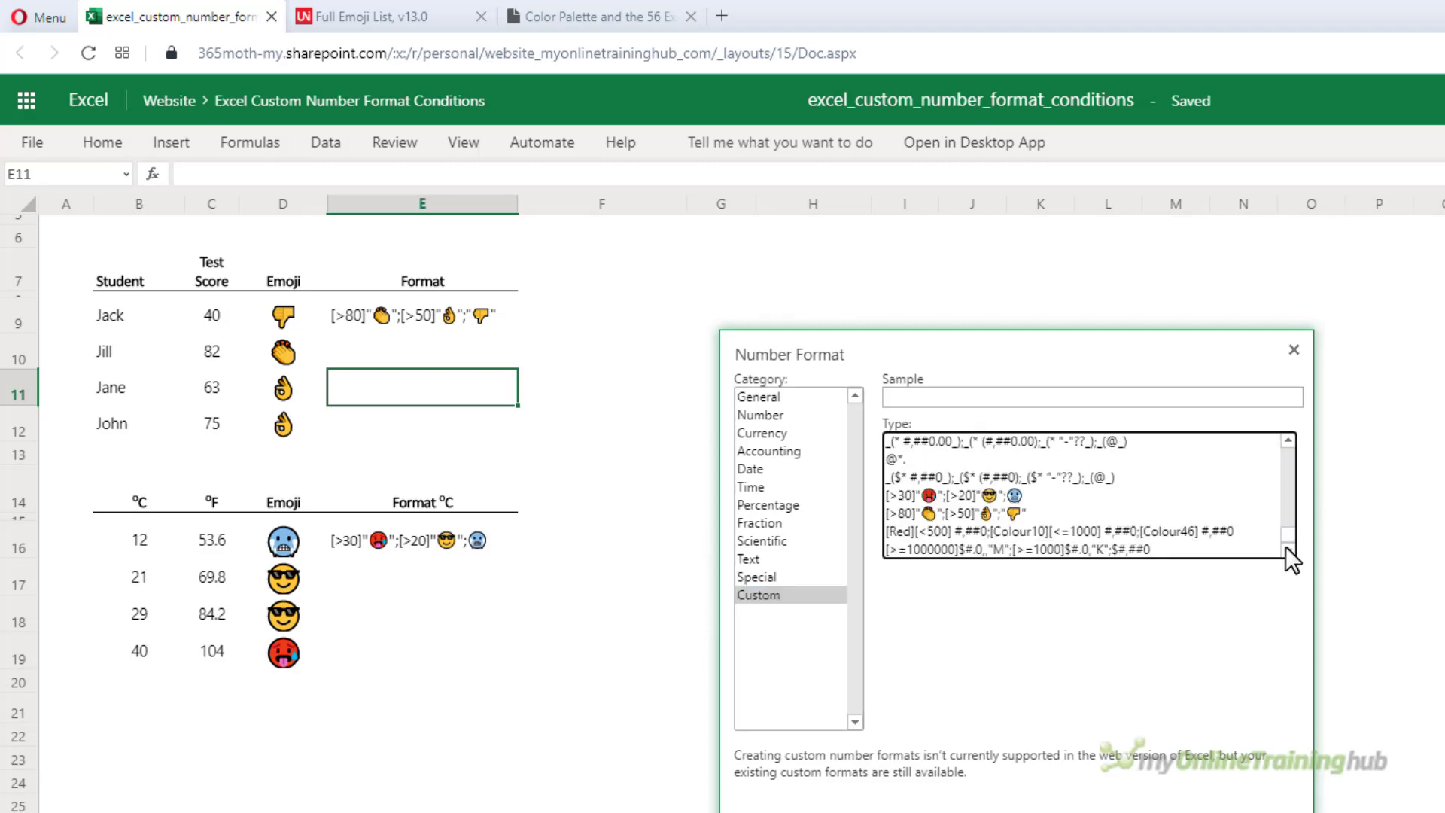
click(1057, 495)
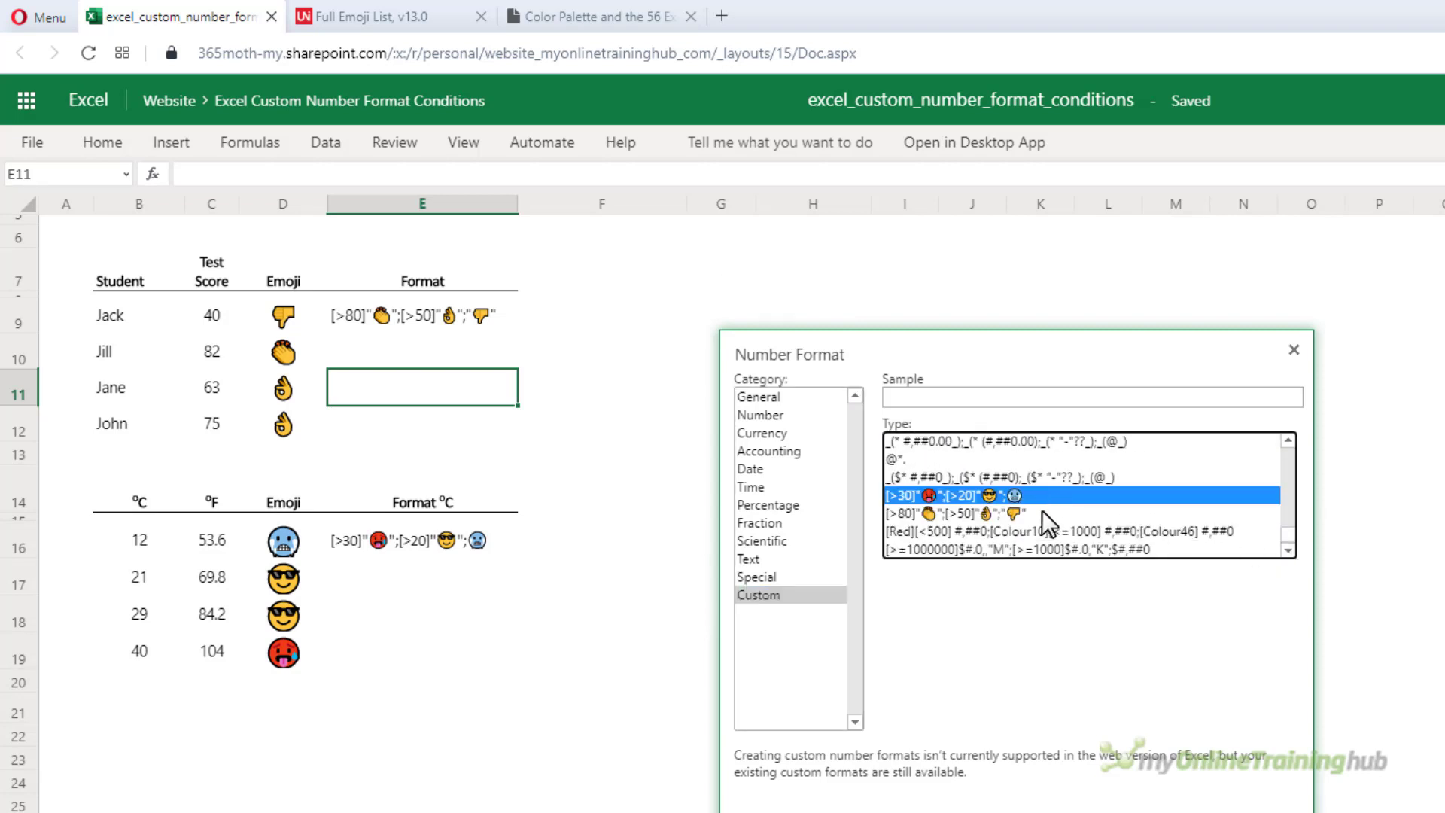
click(1041, 512)
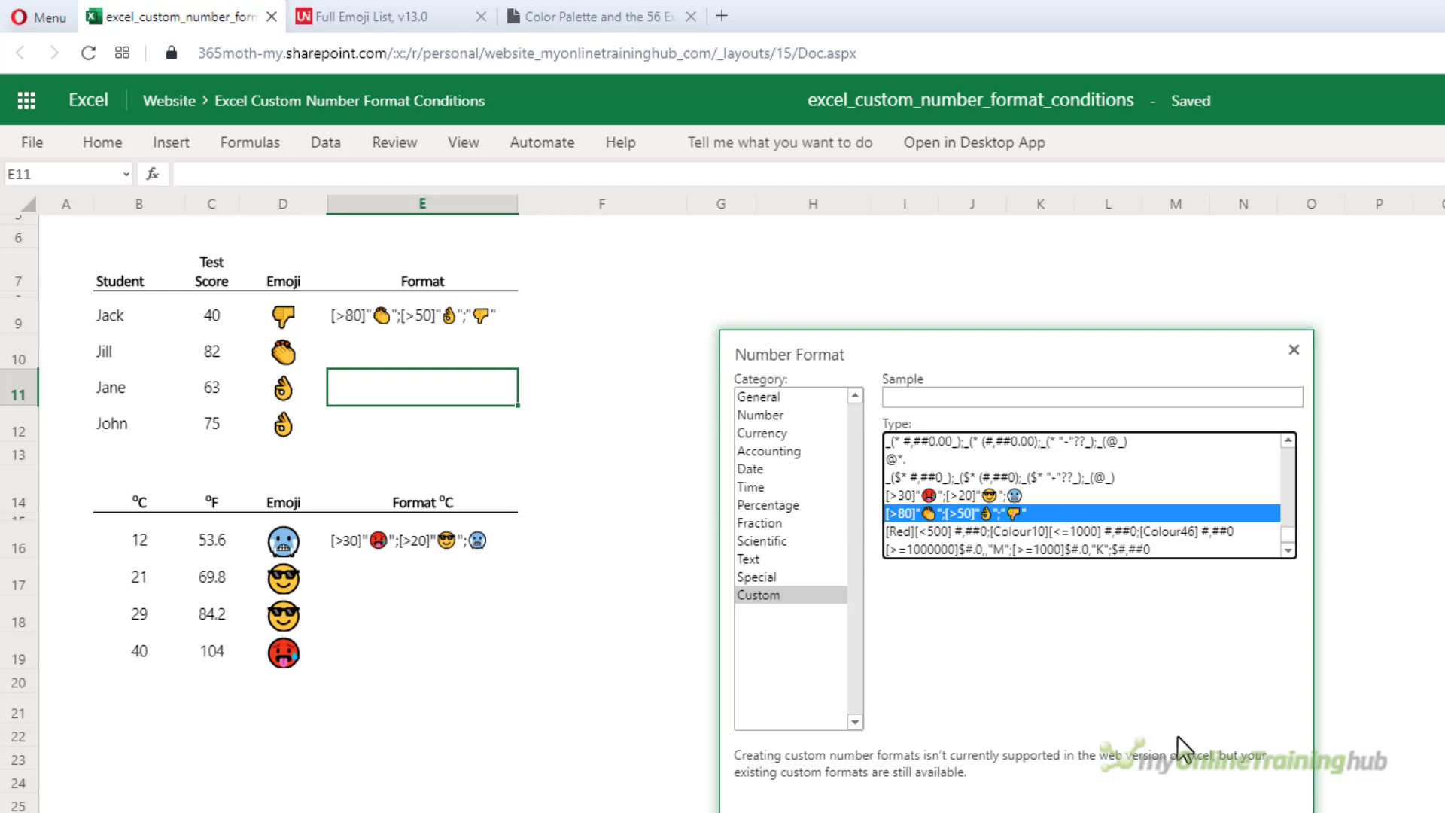
key(Return)
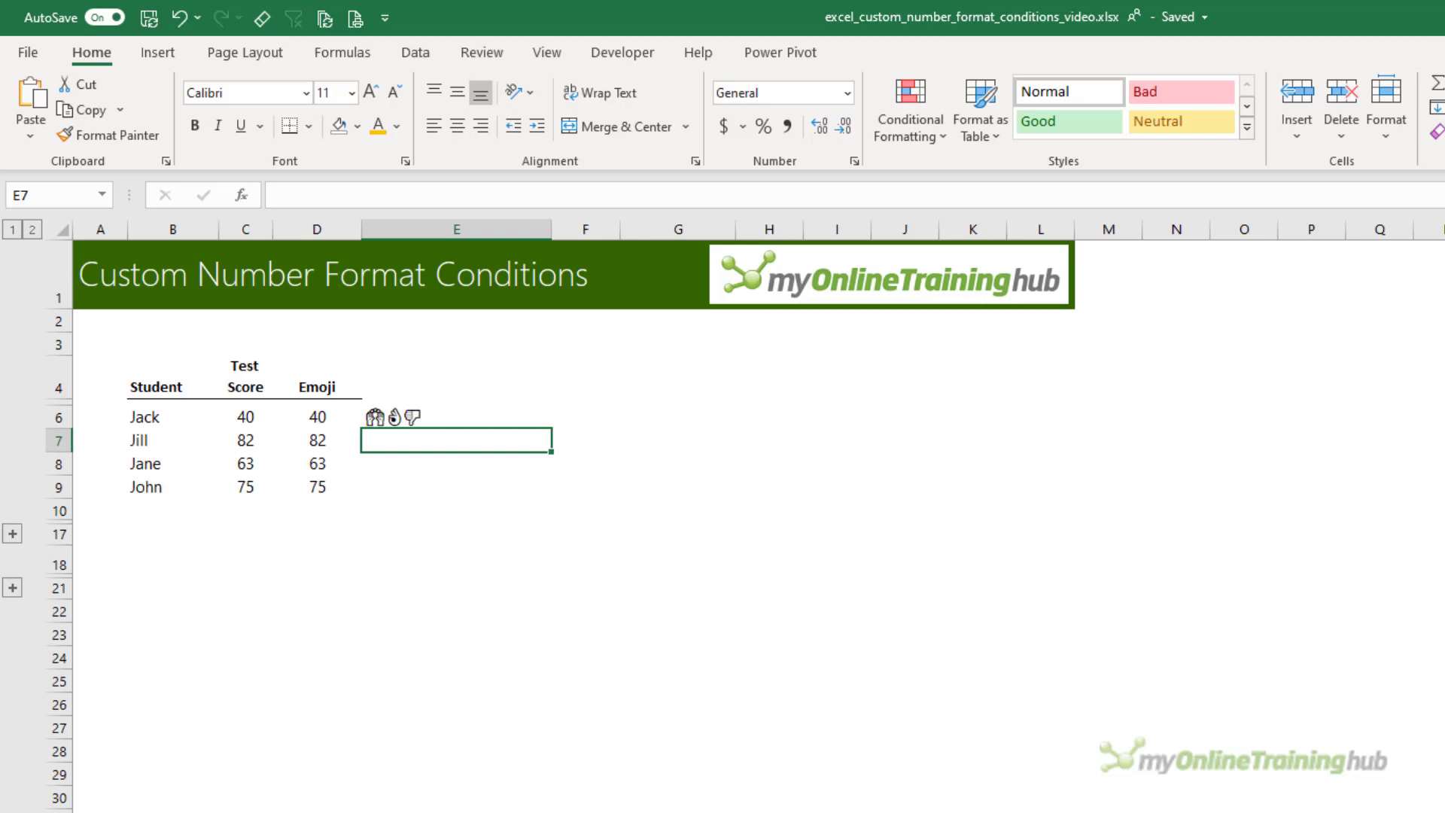
- Paste the copied emoji over the General code as D6:D9's Custom number format
drag(309, 422, 316, 488)
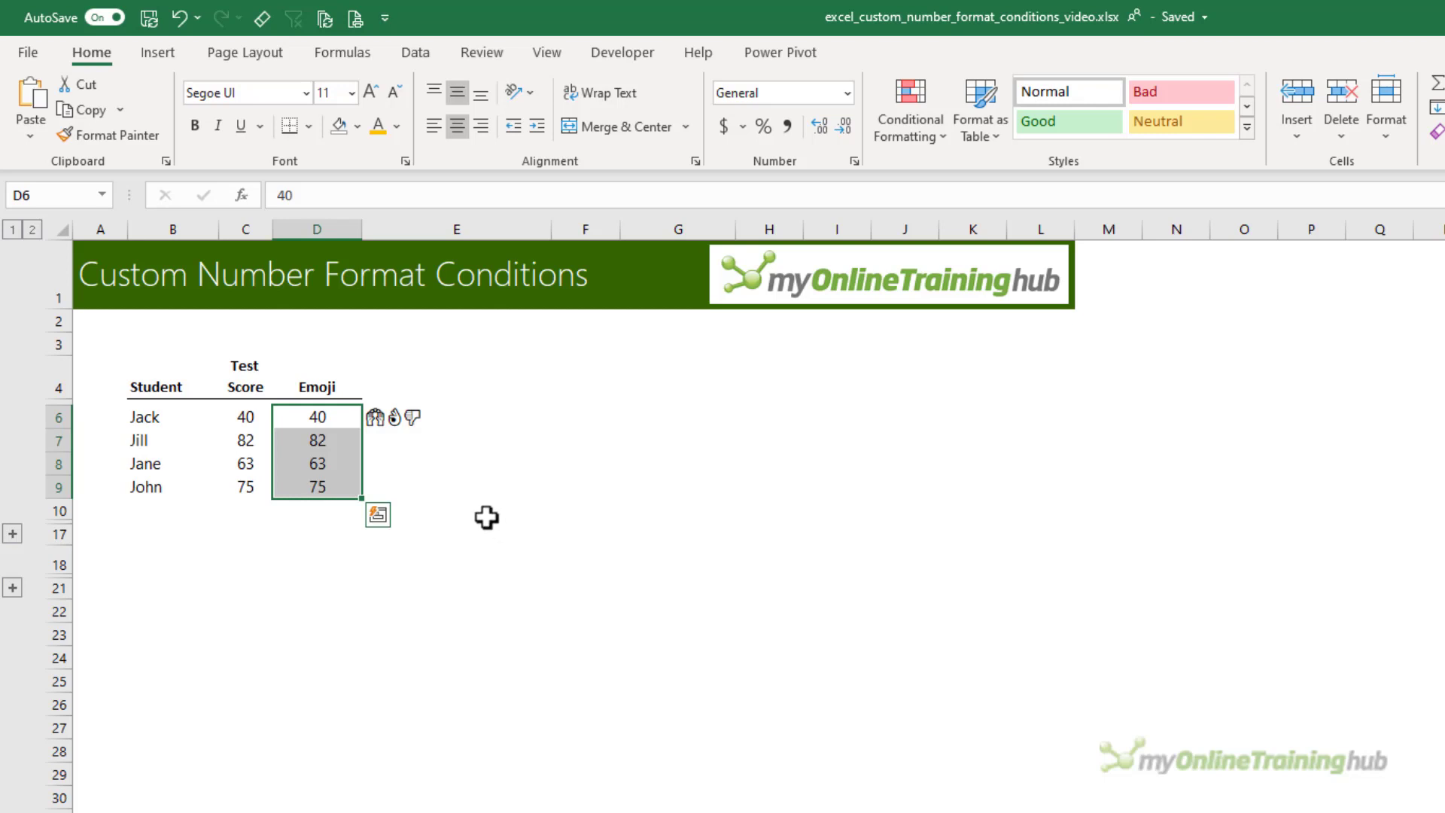
key(ctrl+1)
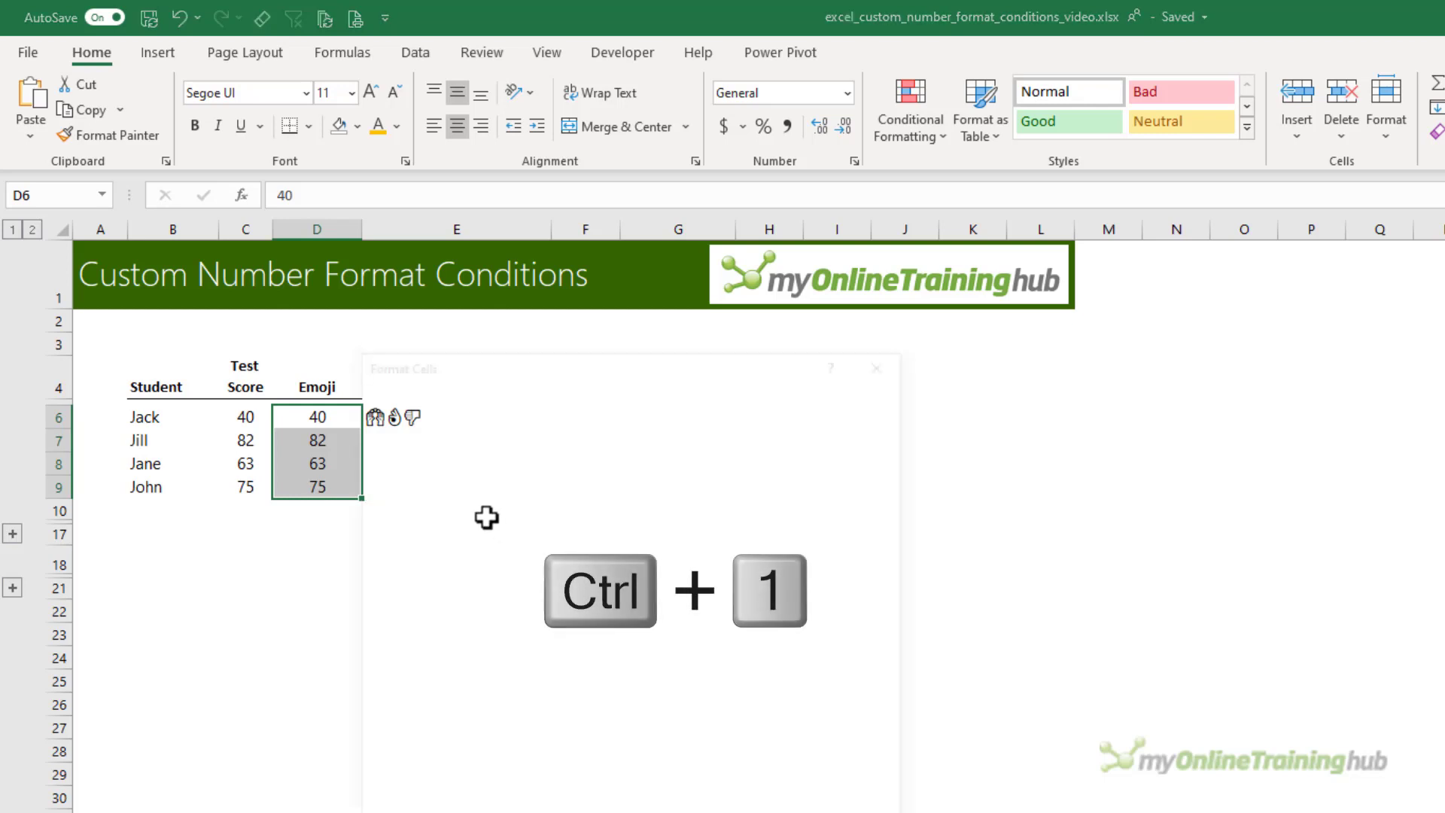
drag(535, 356, 605, 349)
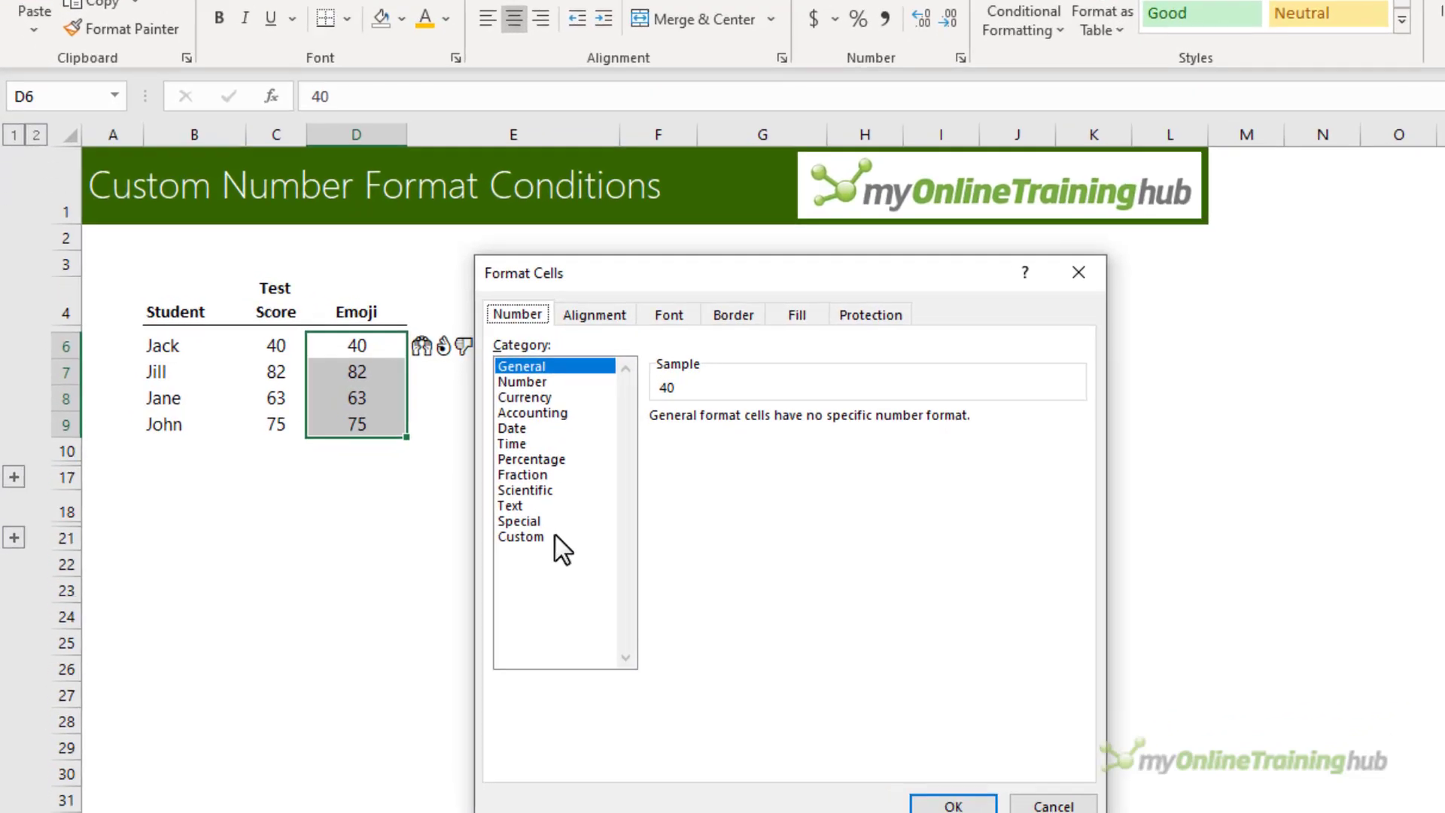
click(504, 587)
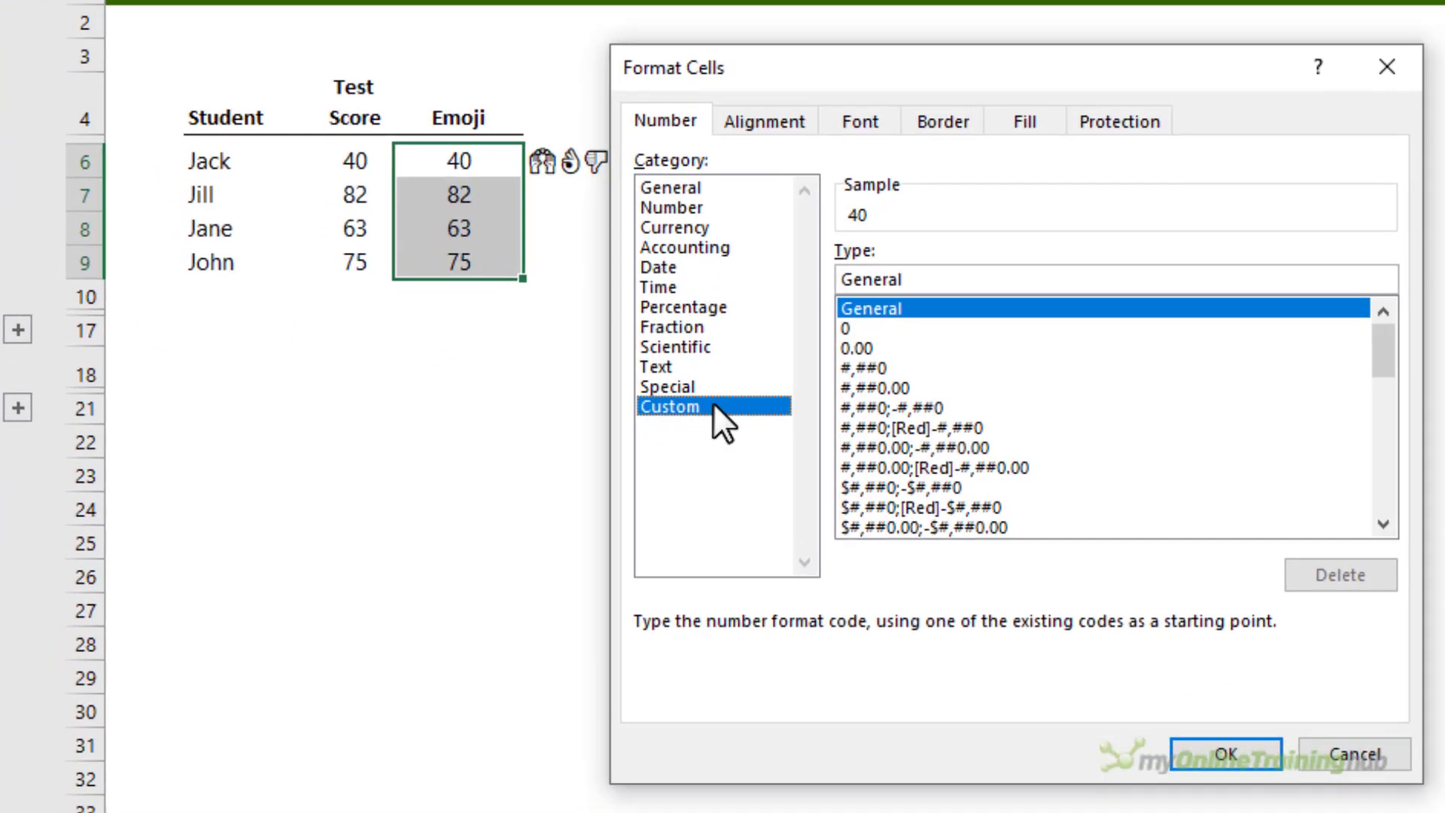
drag(1009, 271, 765, 268)
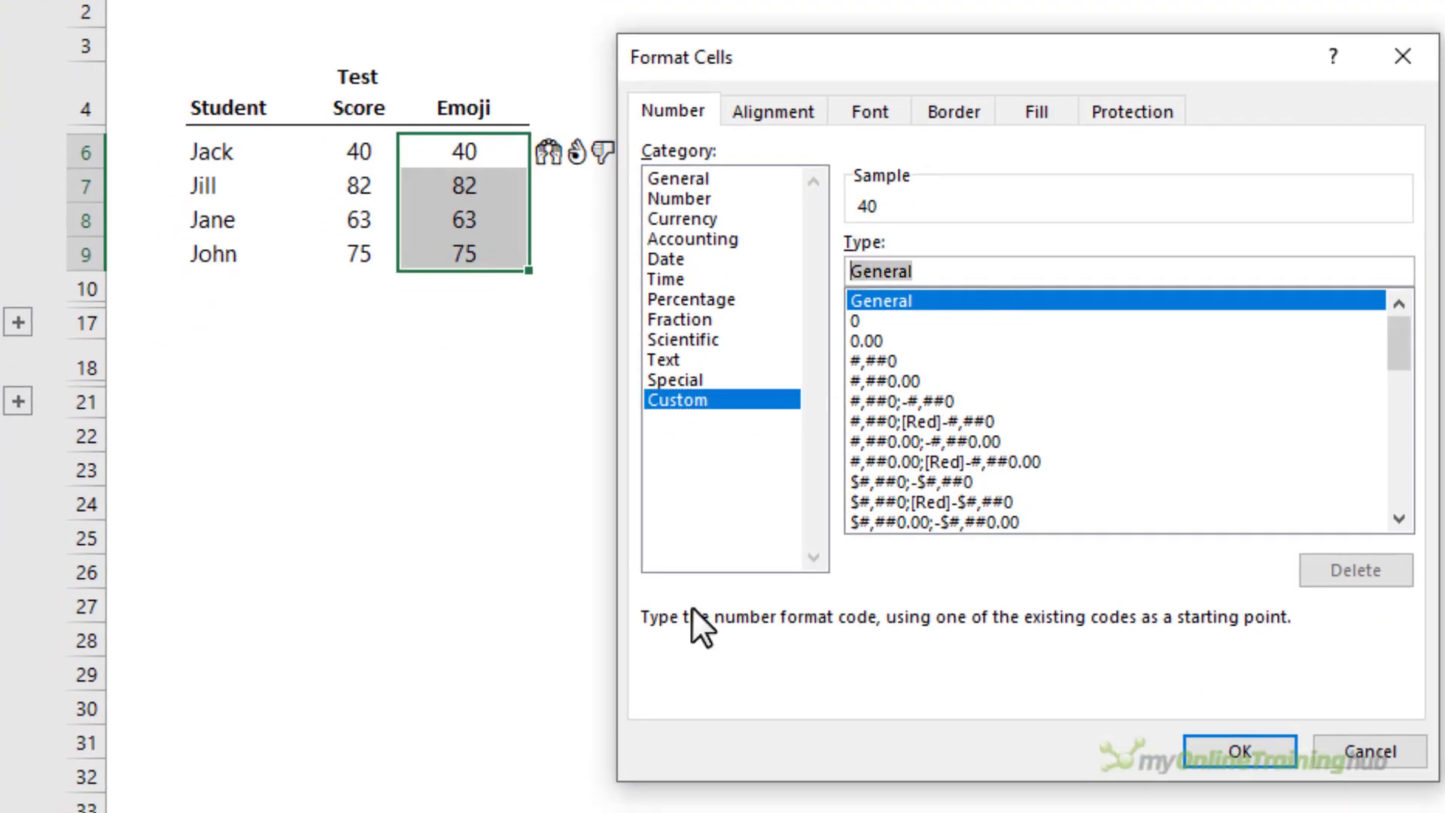
text(👐👌👎)
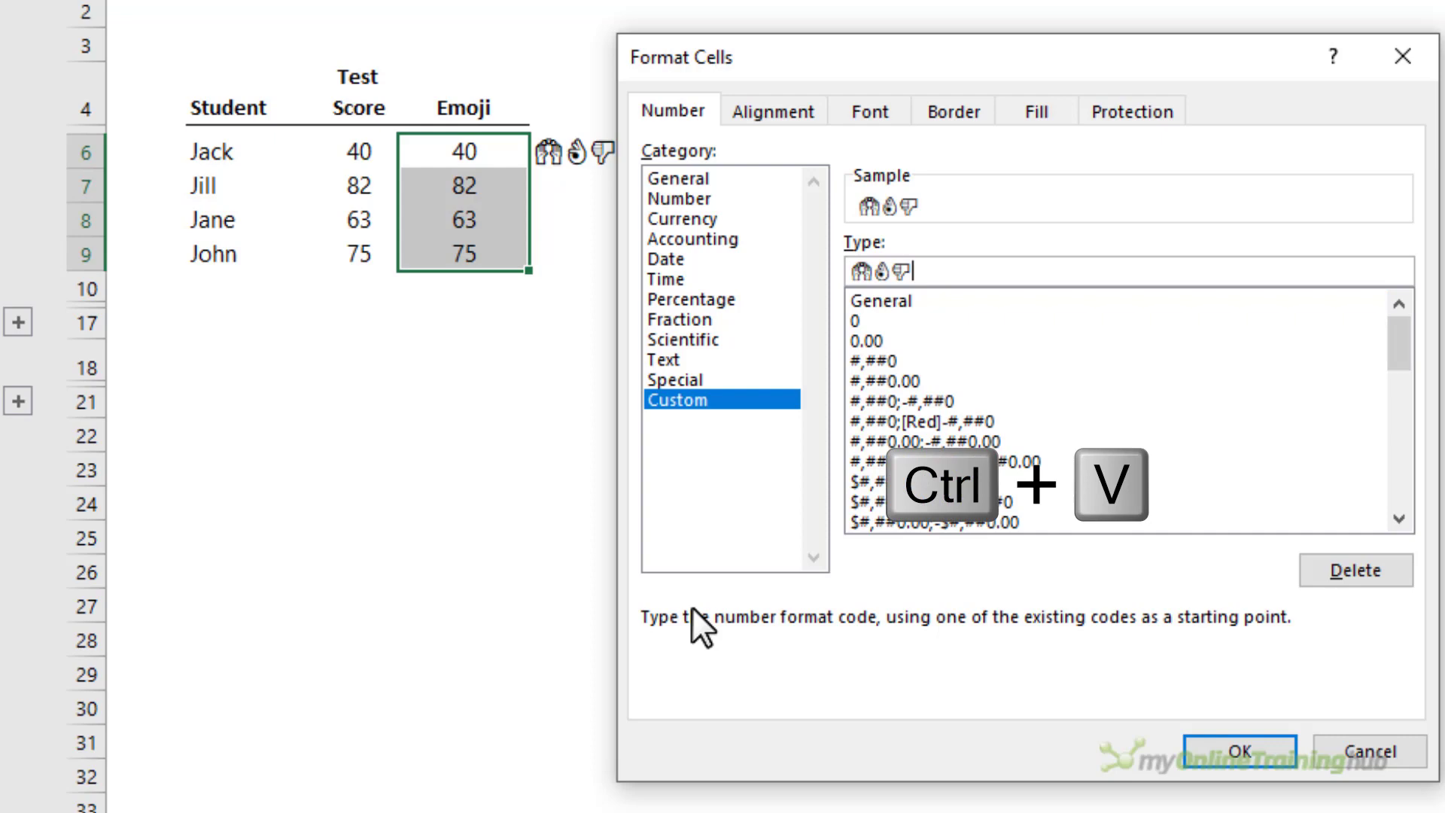
- Wrap the three emoji in [>80], [>50] and default conditions in the format code
click(852, 274)
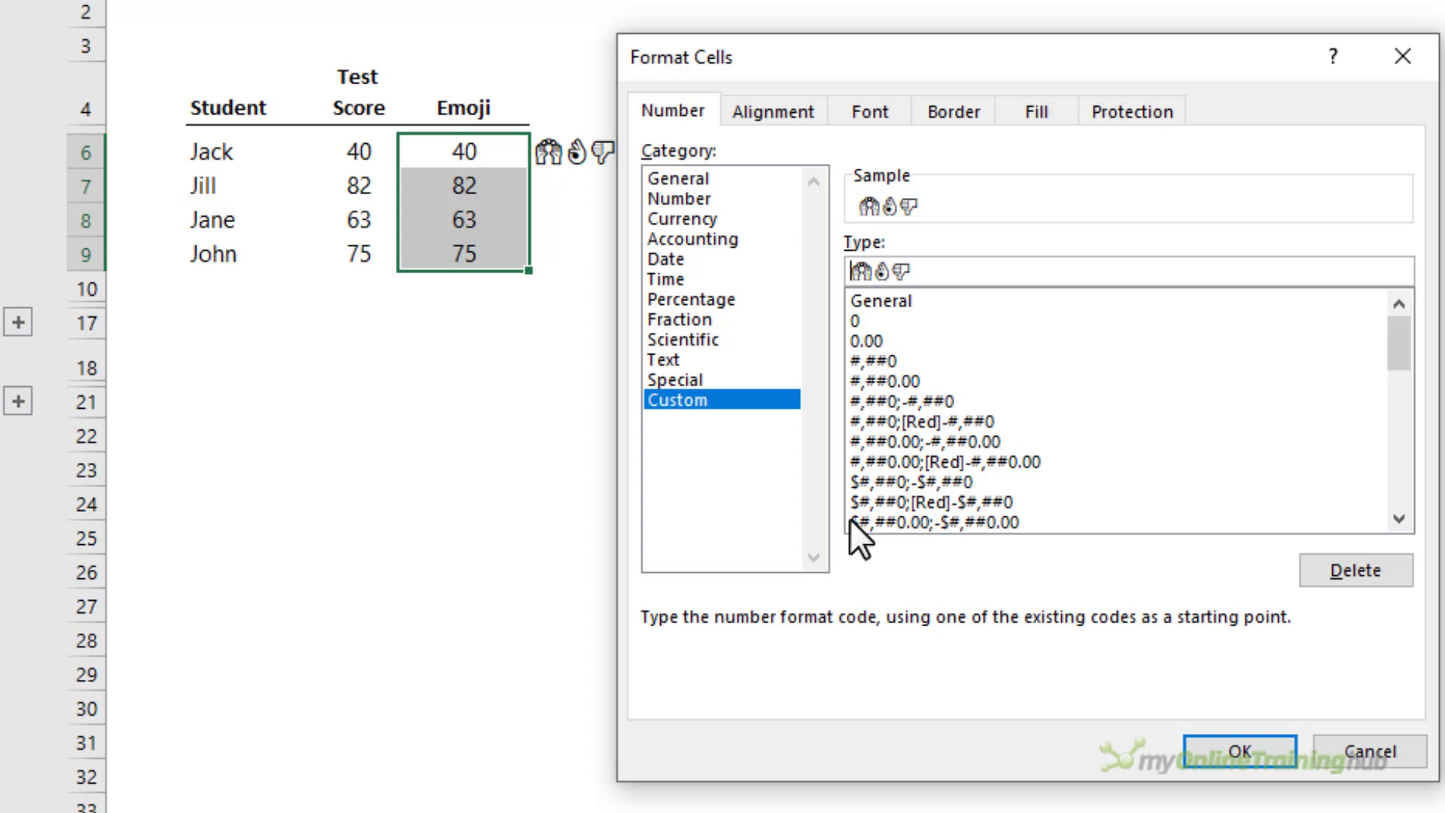
text([)
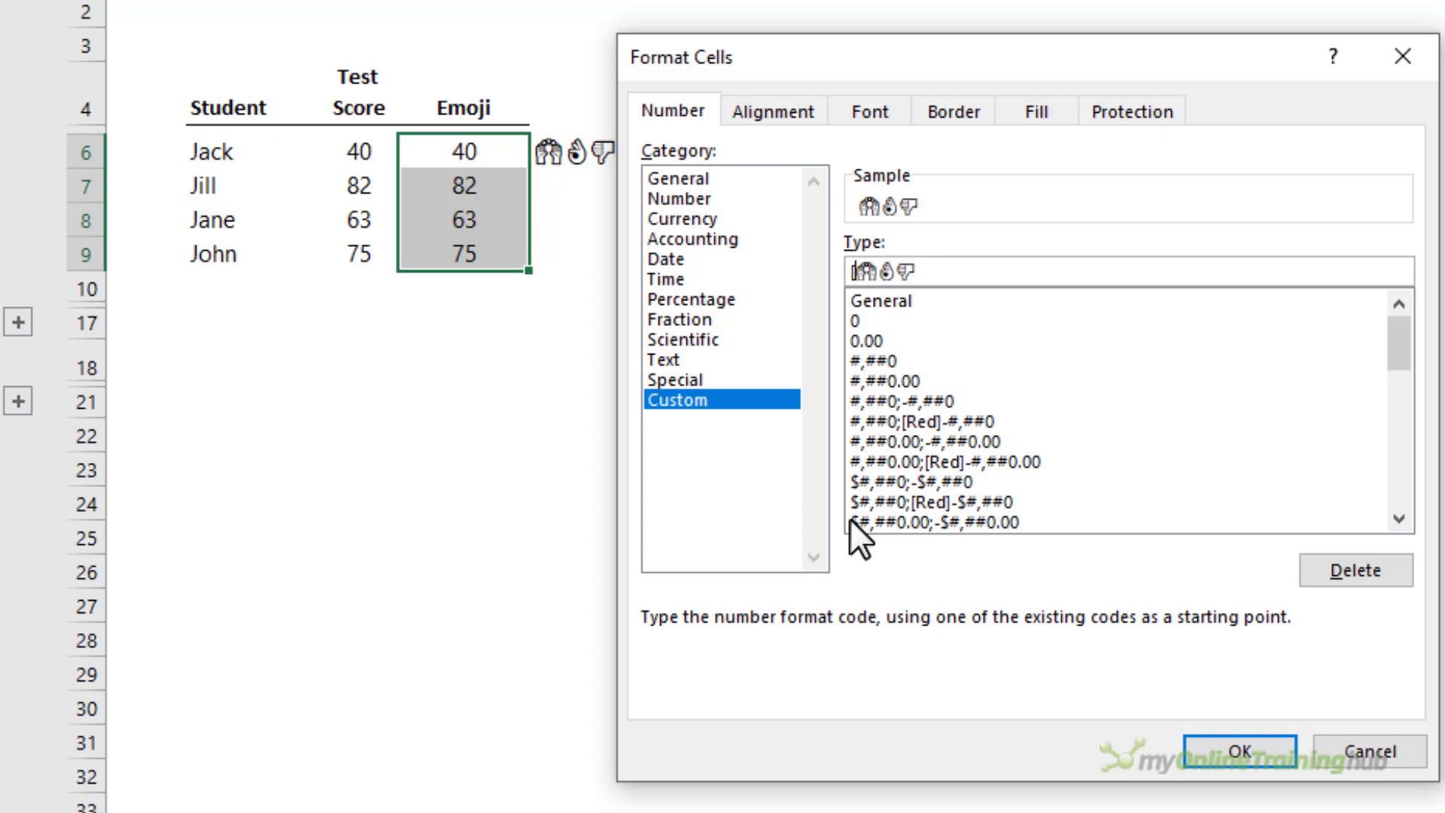
text(>)
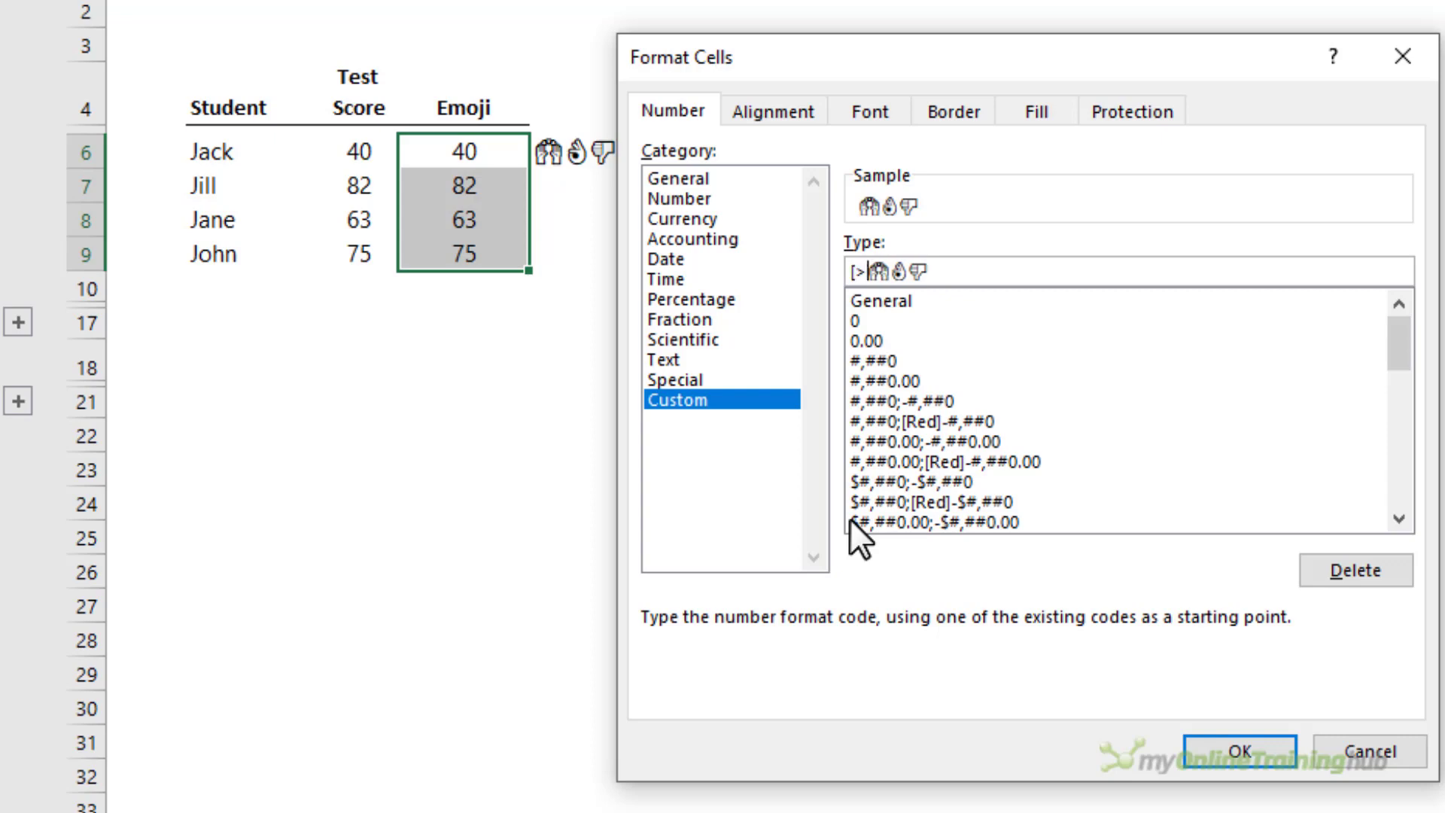
text(80)
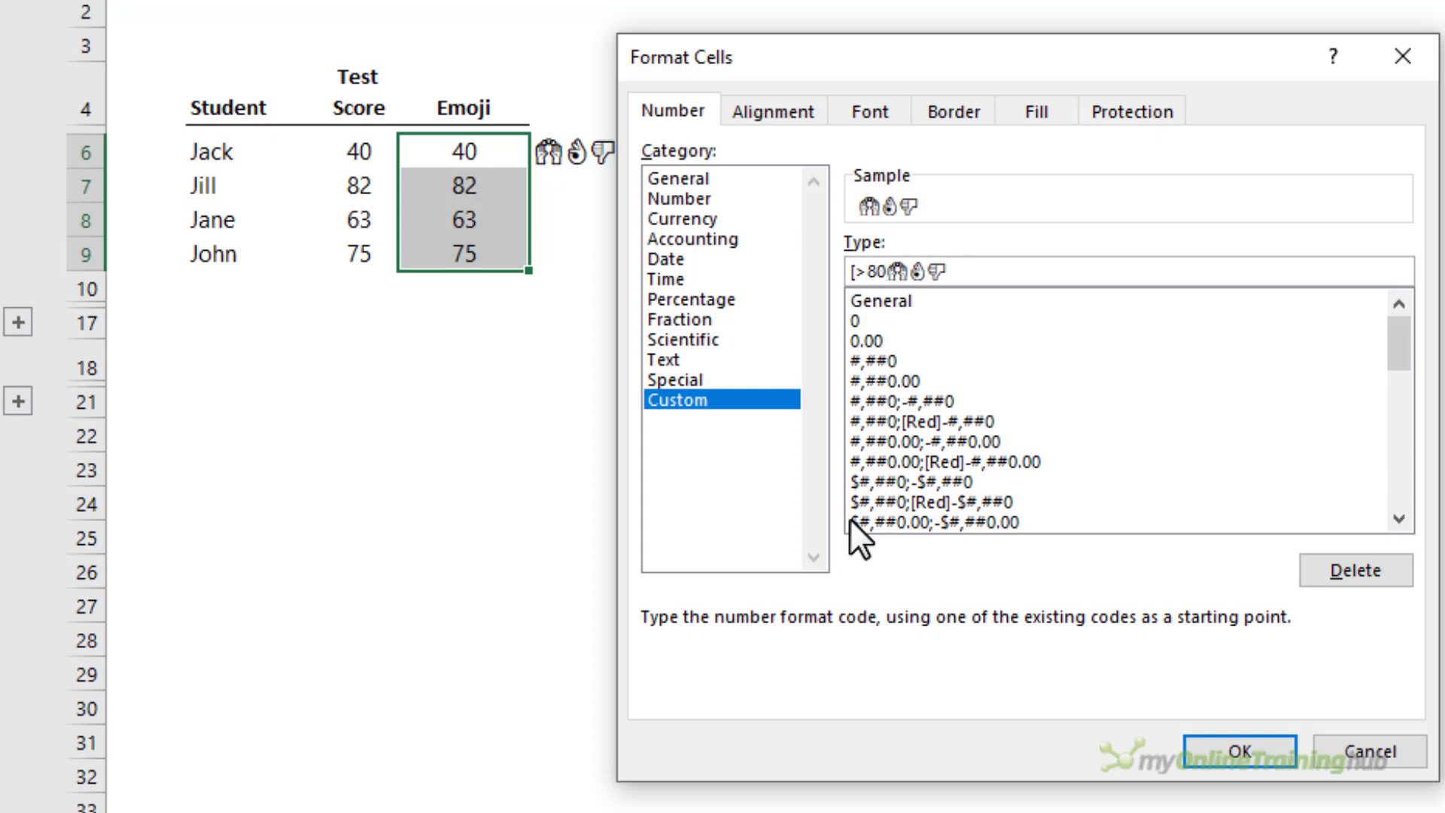
text(])
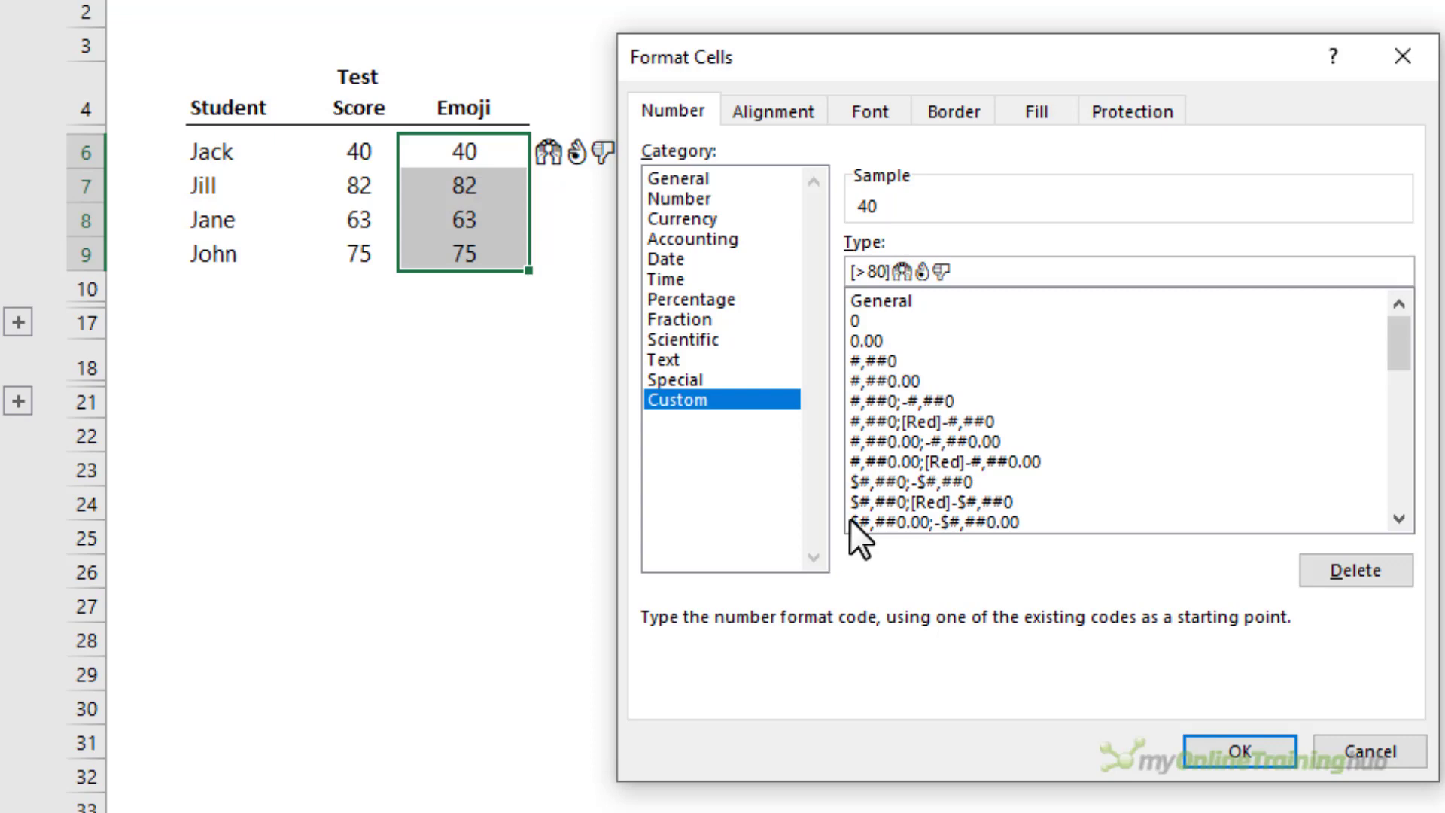
text(")
key(Right)
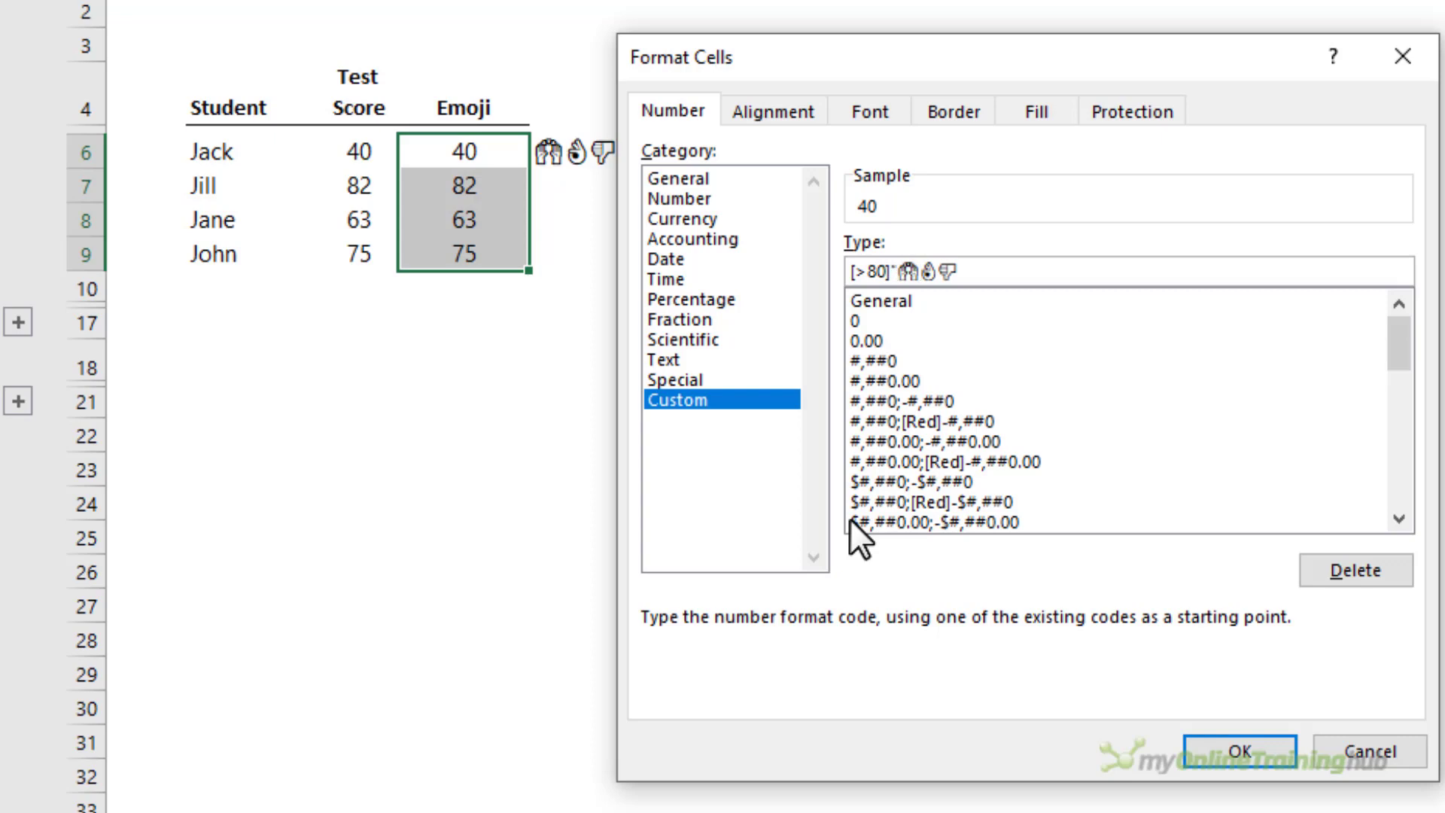
text(")
text(;)
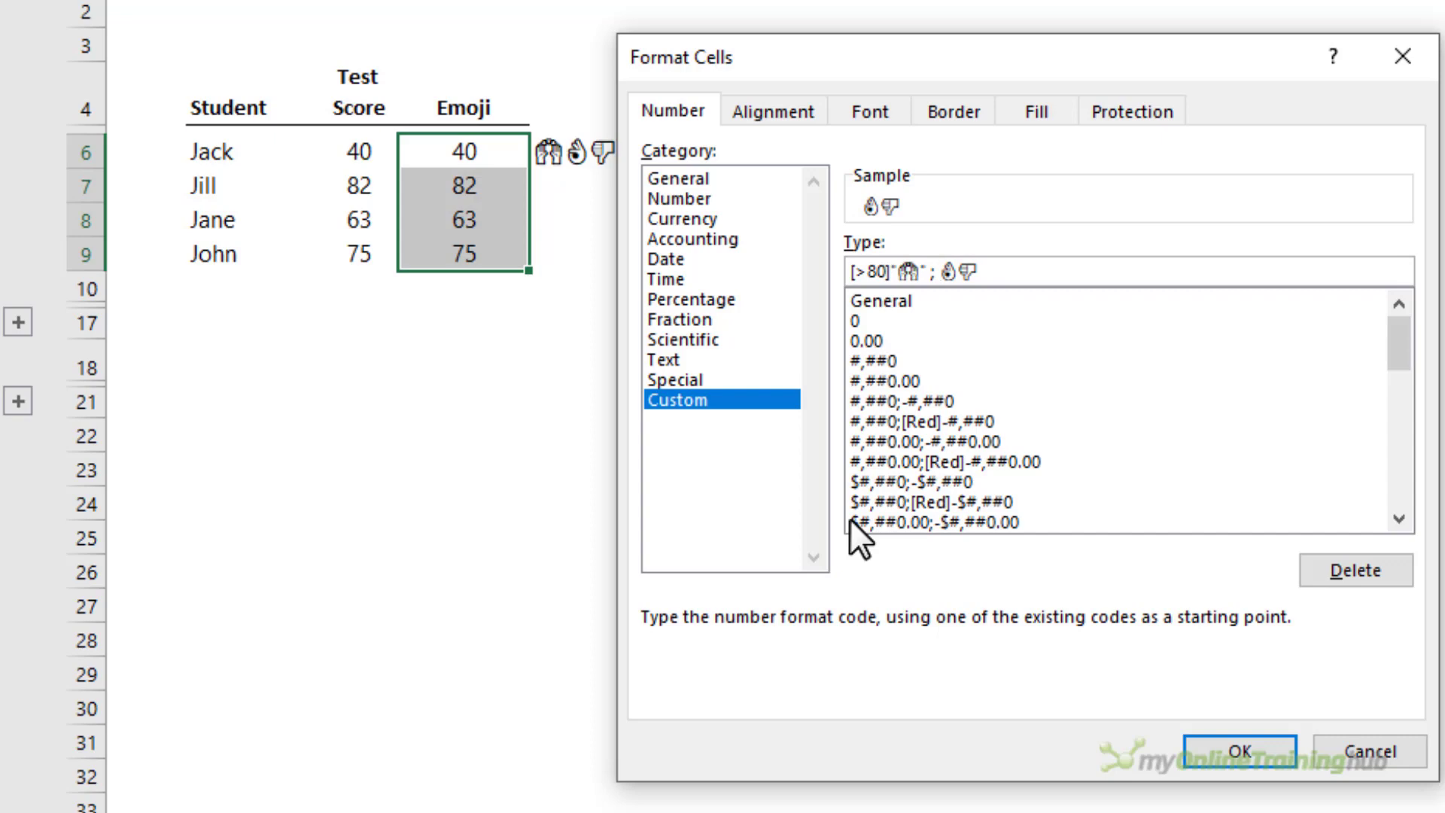
text( ")
text(>50)
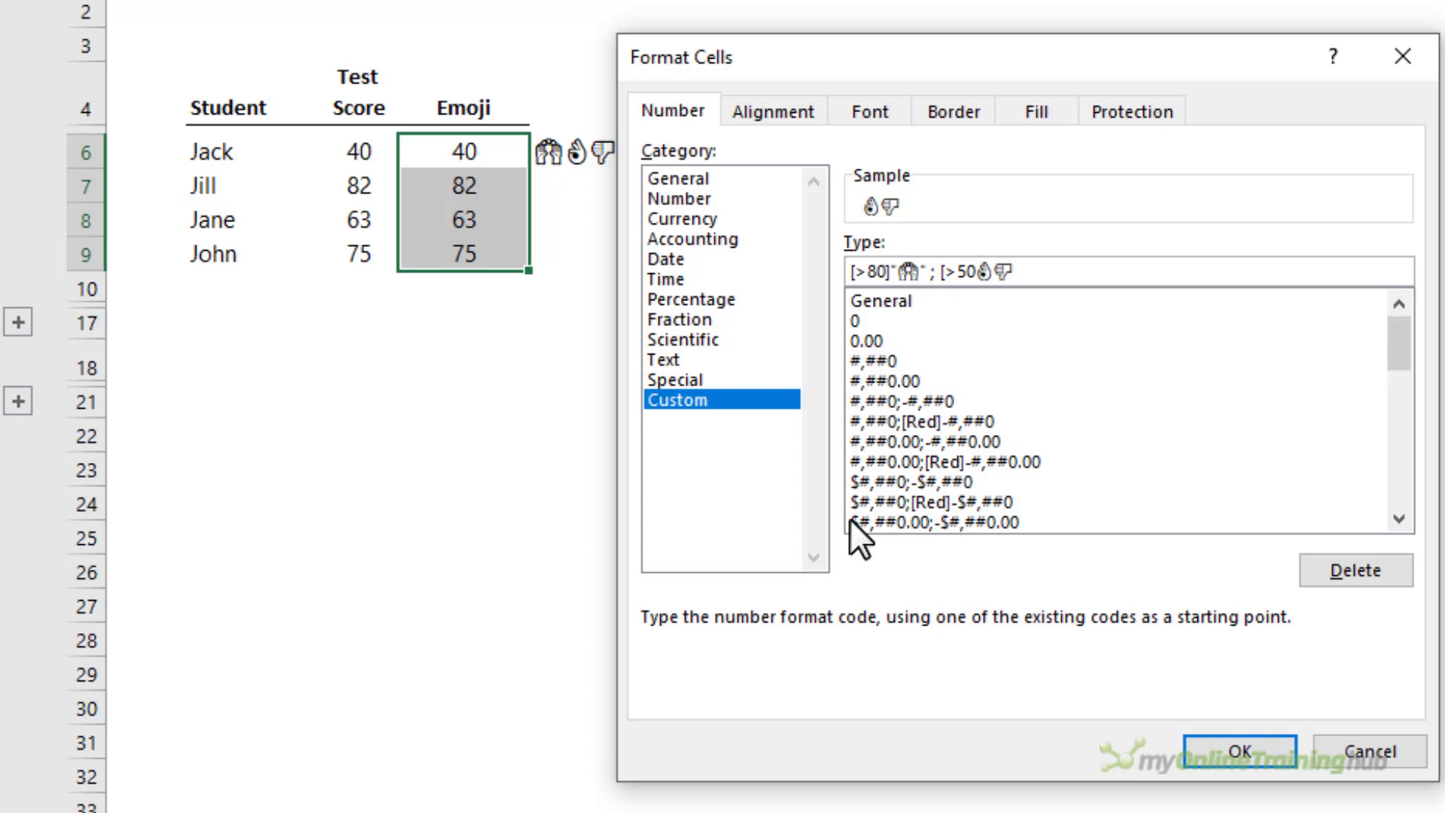
text(]")
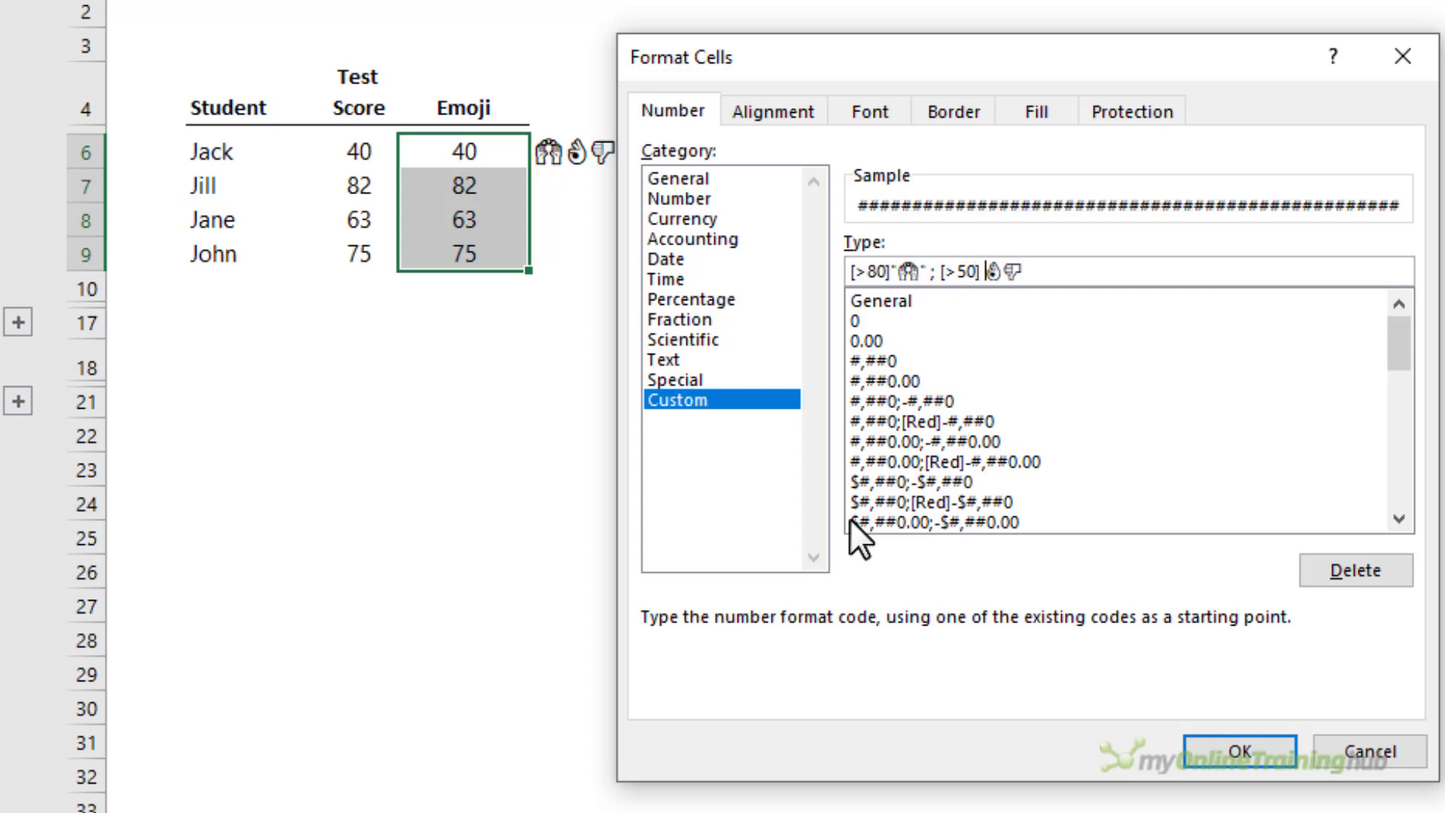
text(")
key(Right)
text(" ;)
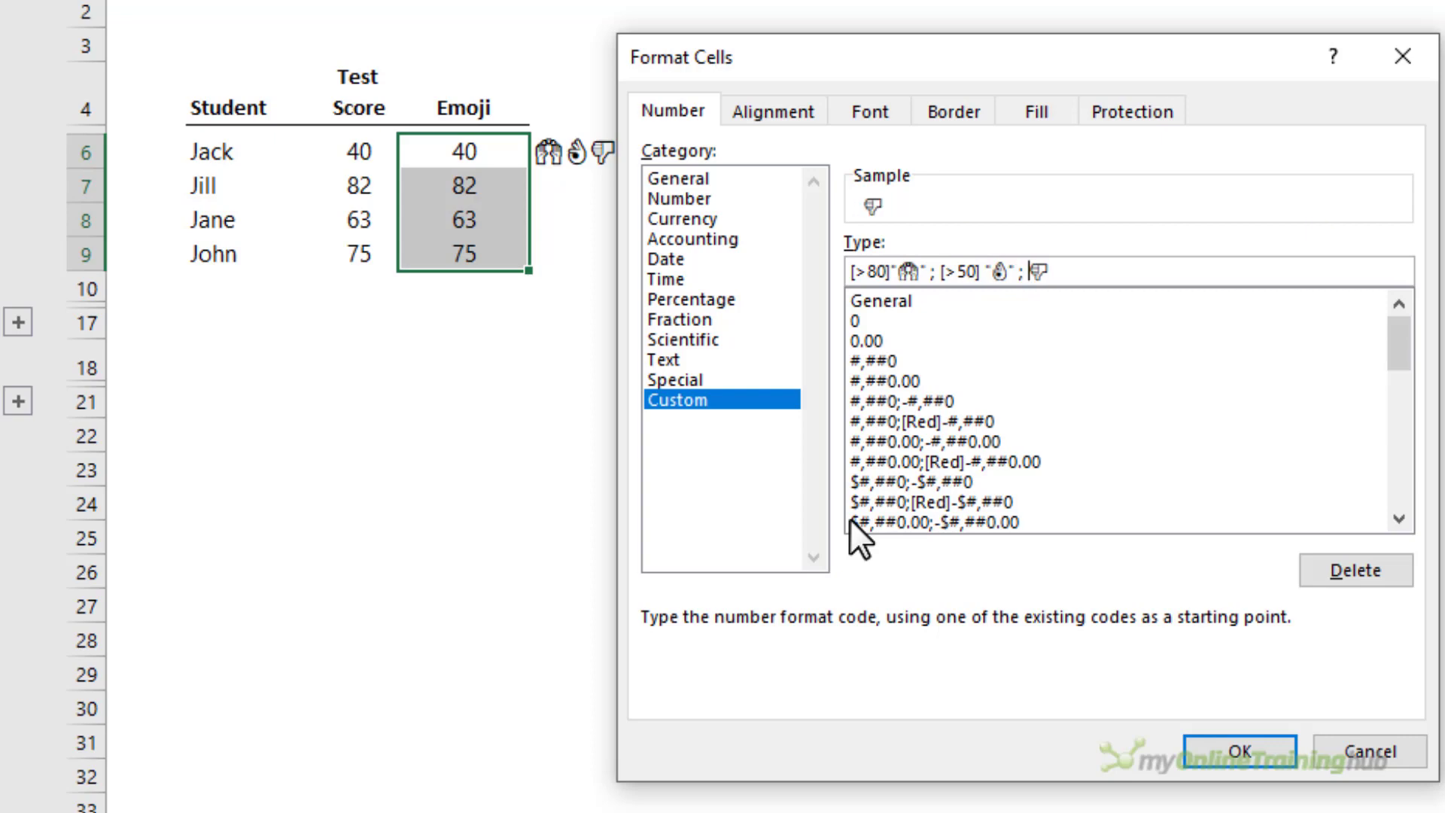
text( "👎")
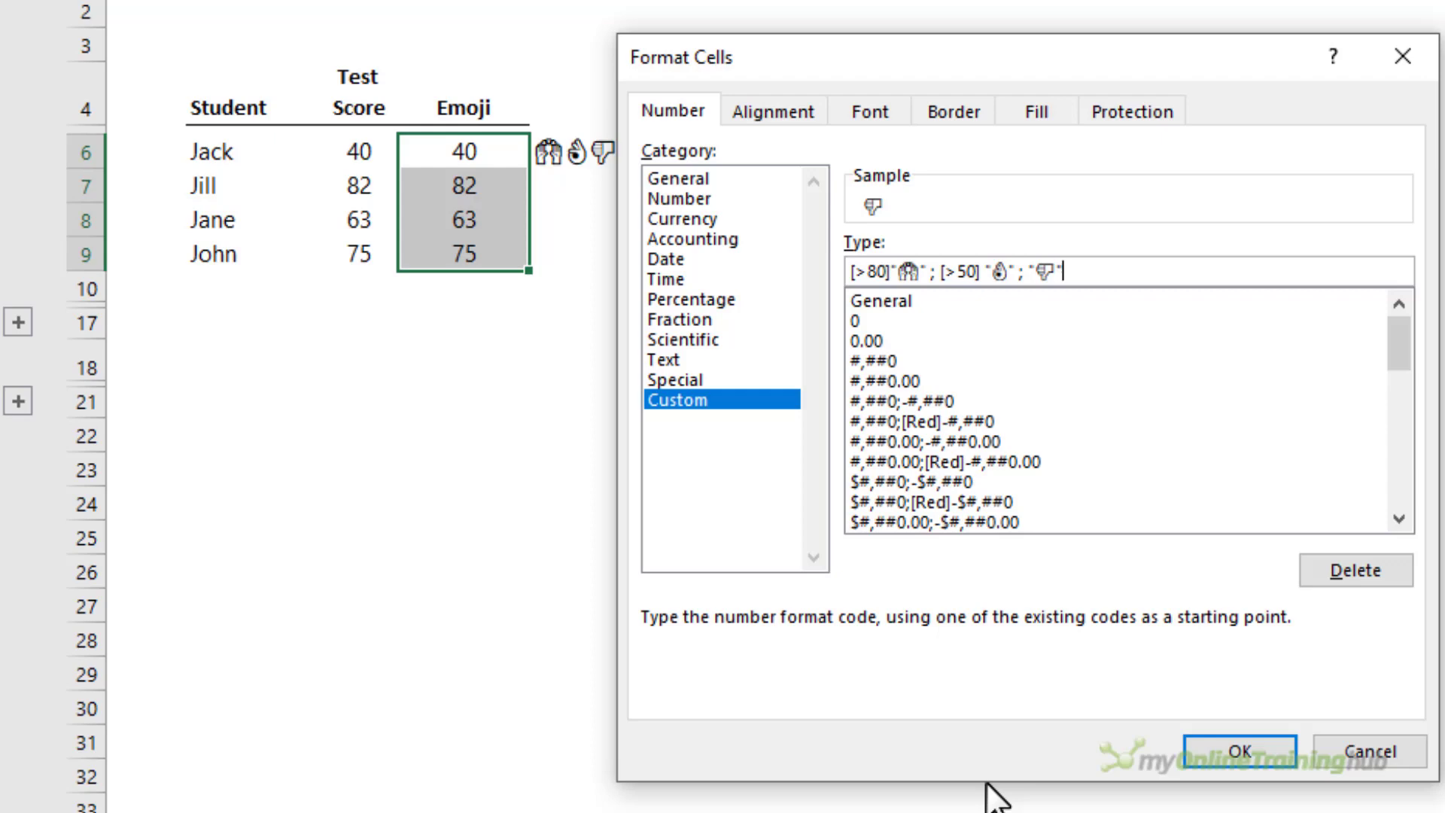
- Apply the emoji format, enlarge D6:D9 to size 16, and clear the helper emoji from E6
click(1208, 752)
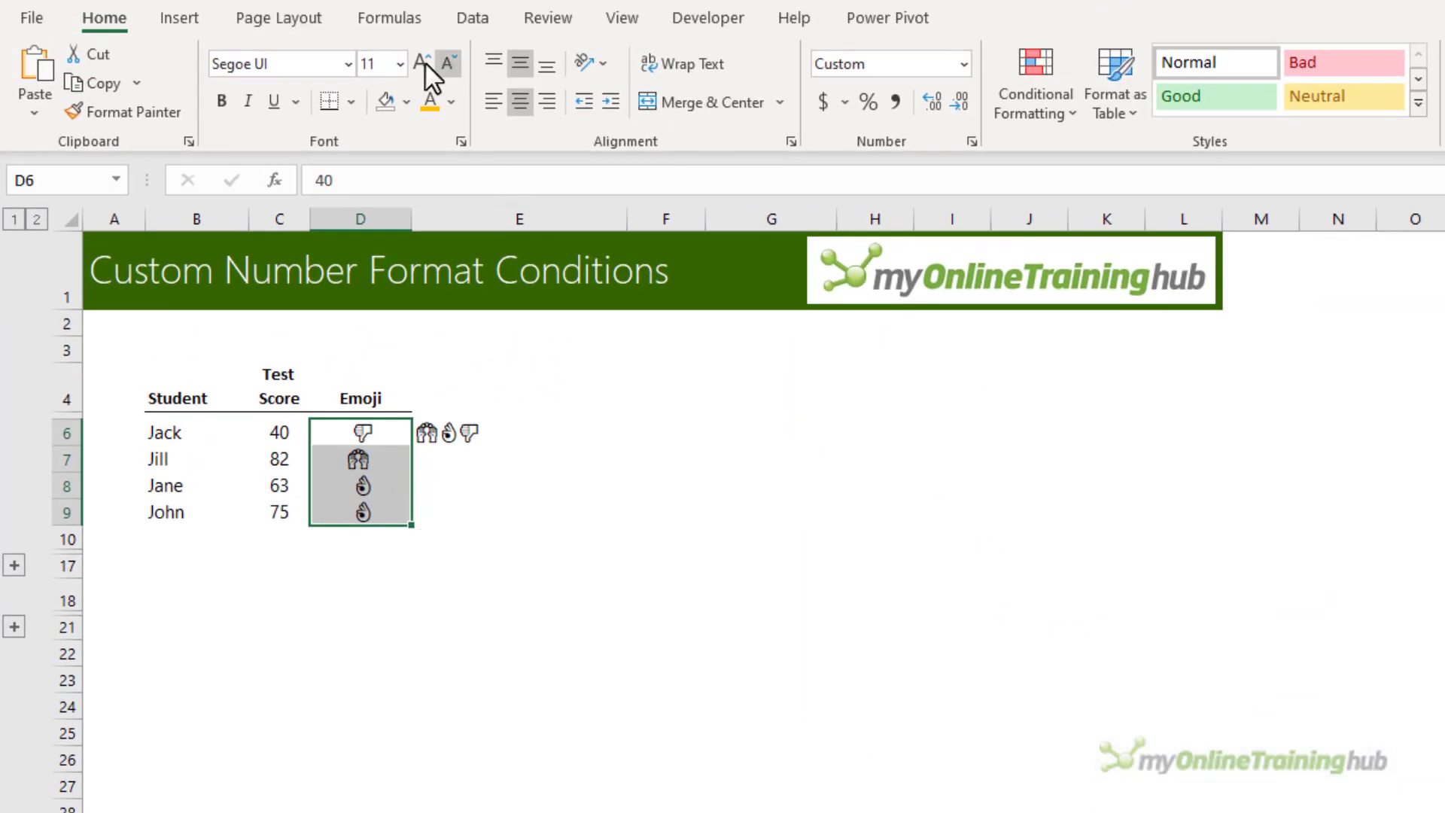
click(425, 62)
click(424, 61)
click(425, 62)
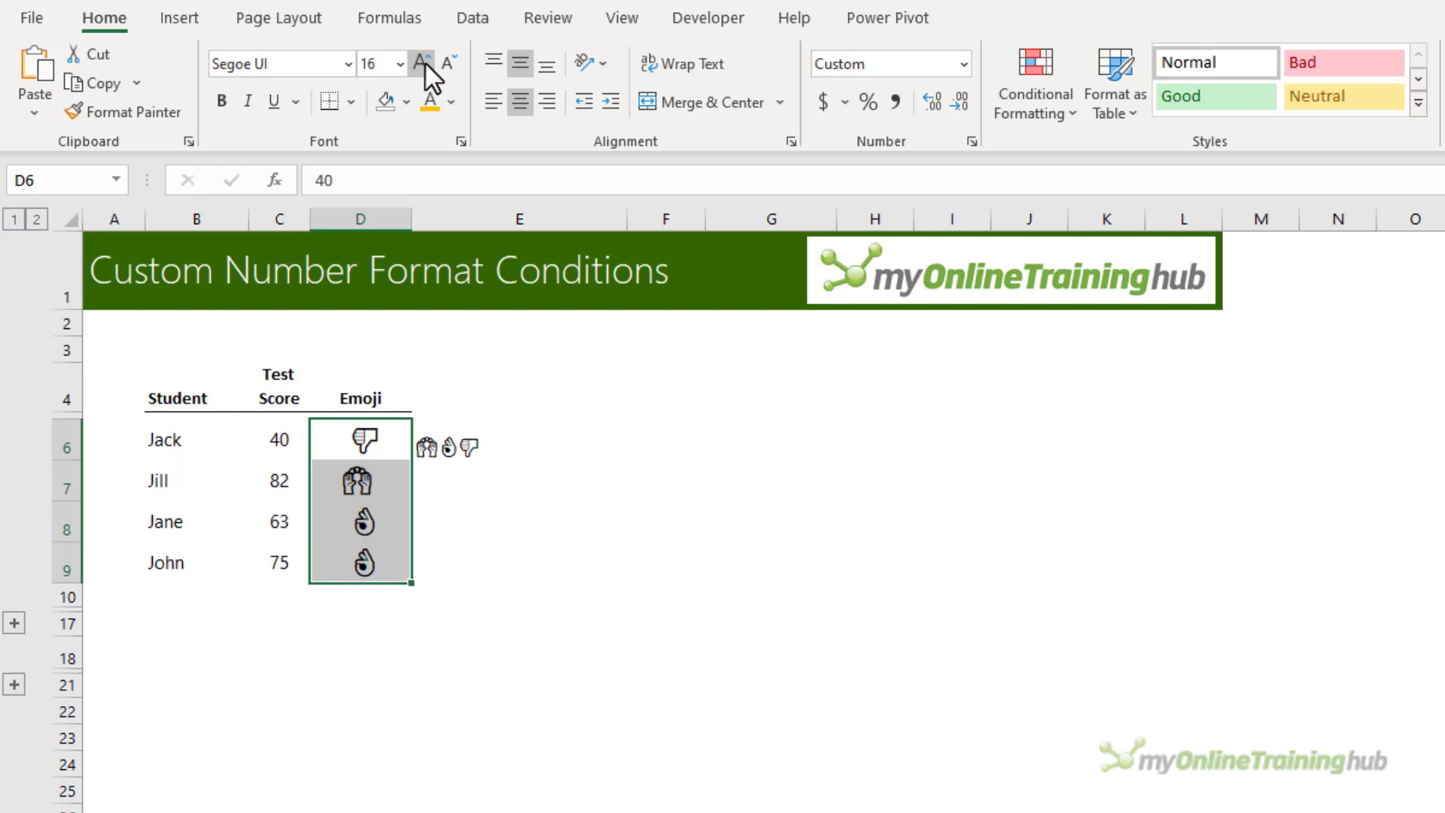
click(482, 442)
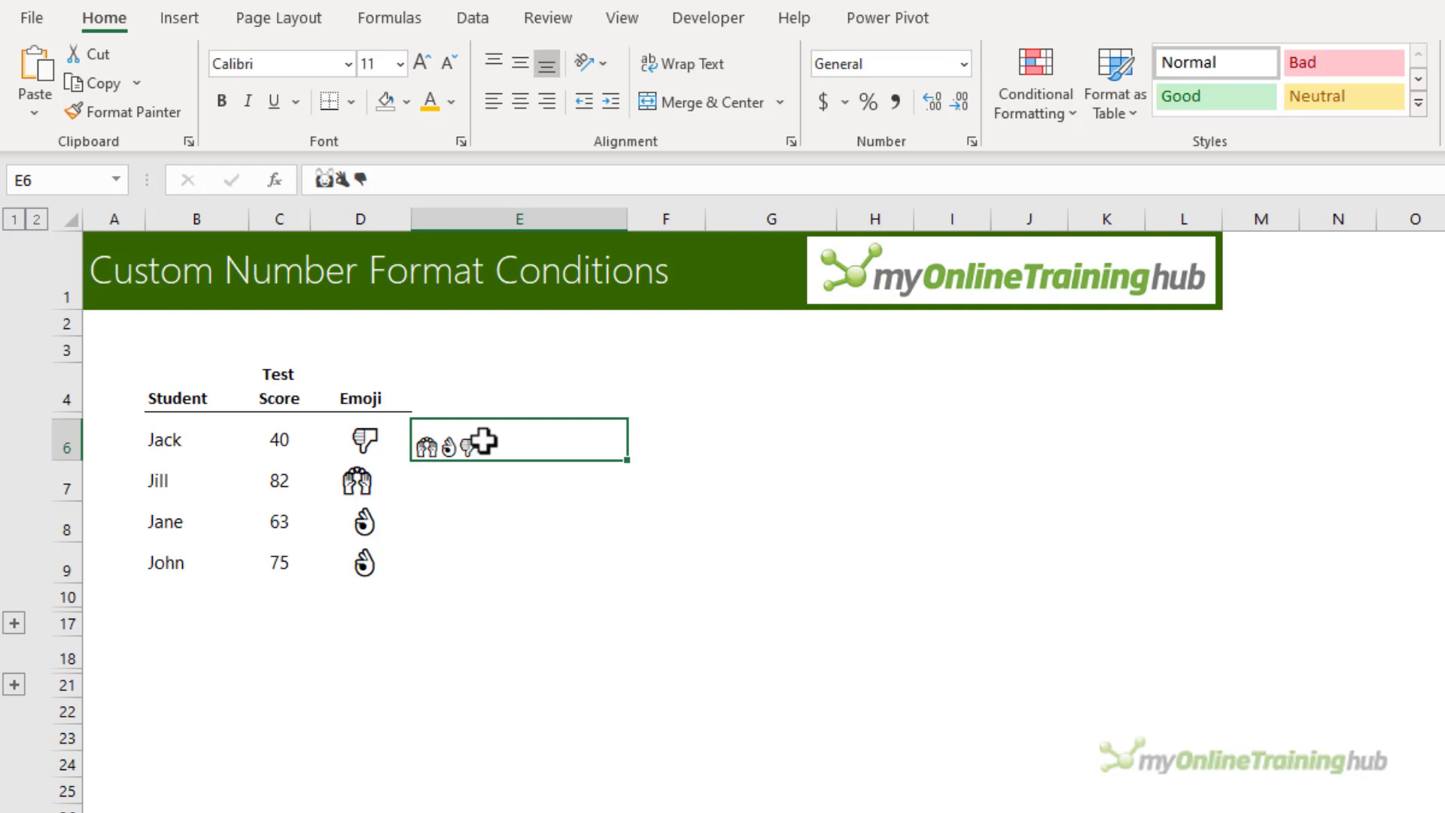
key(Delete)
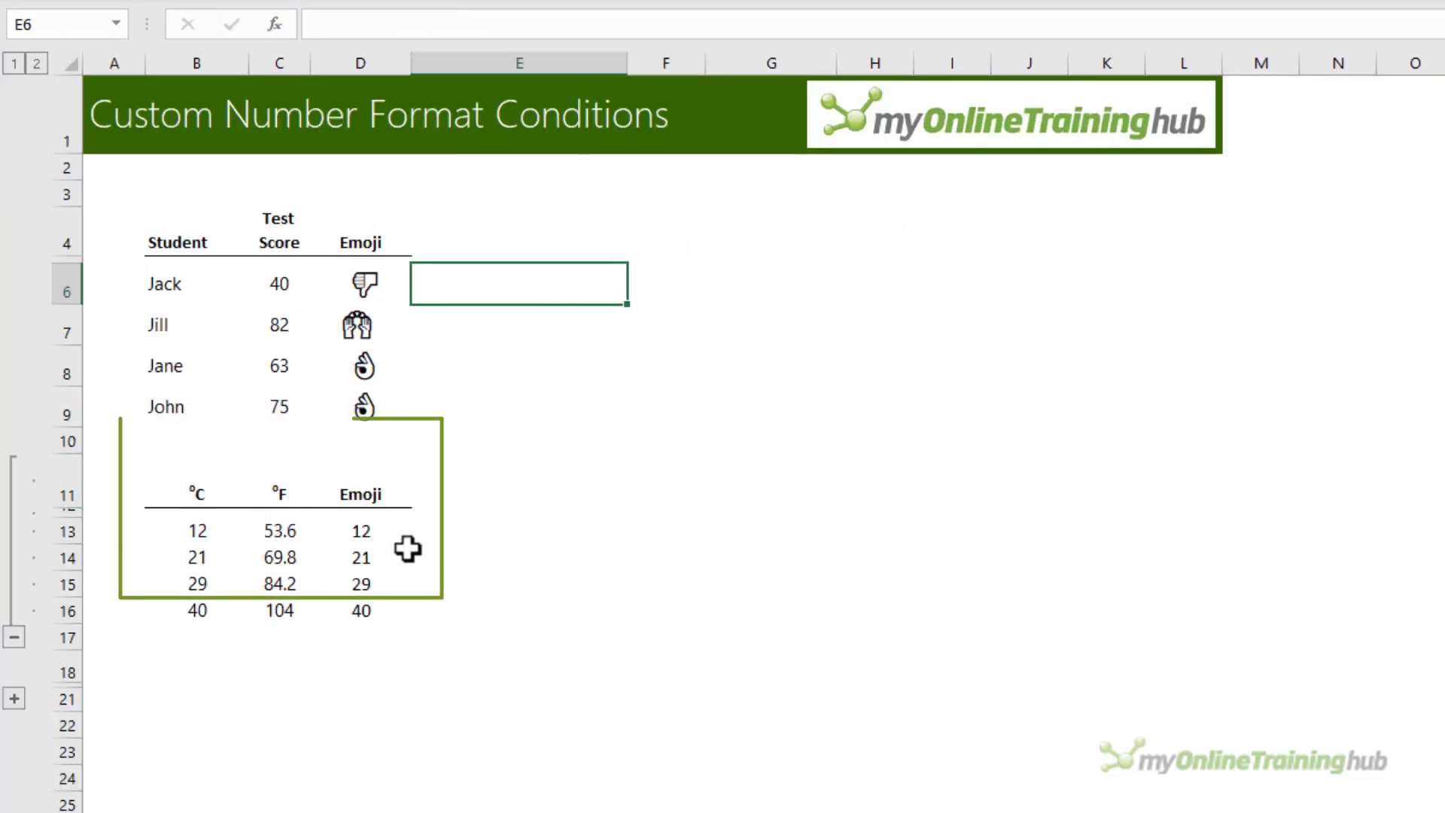
- Insert hot-face, sunglasses and cold-face emoji into cell E13 from the emoji panel
drag(361, 530, 362, 608)
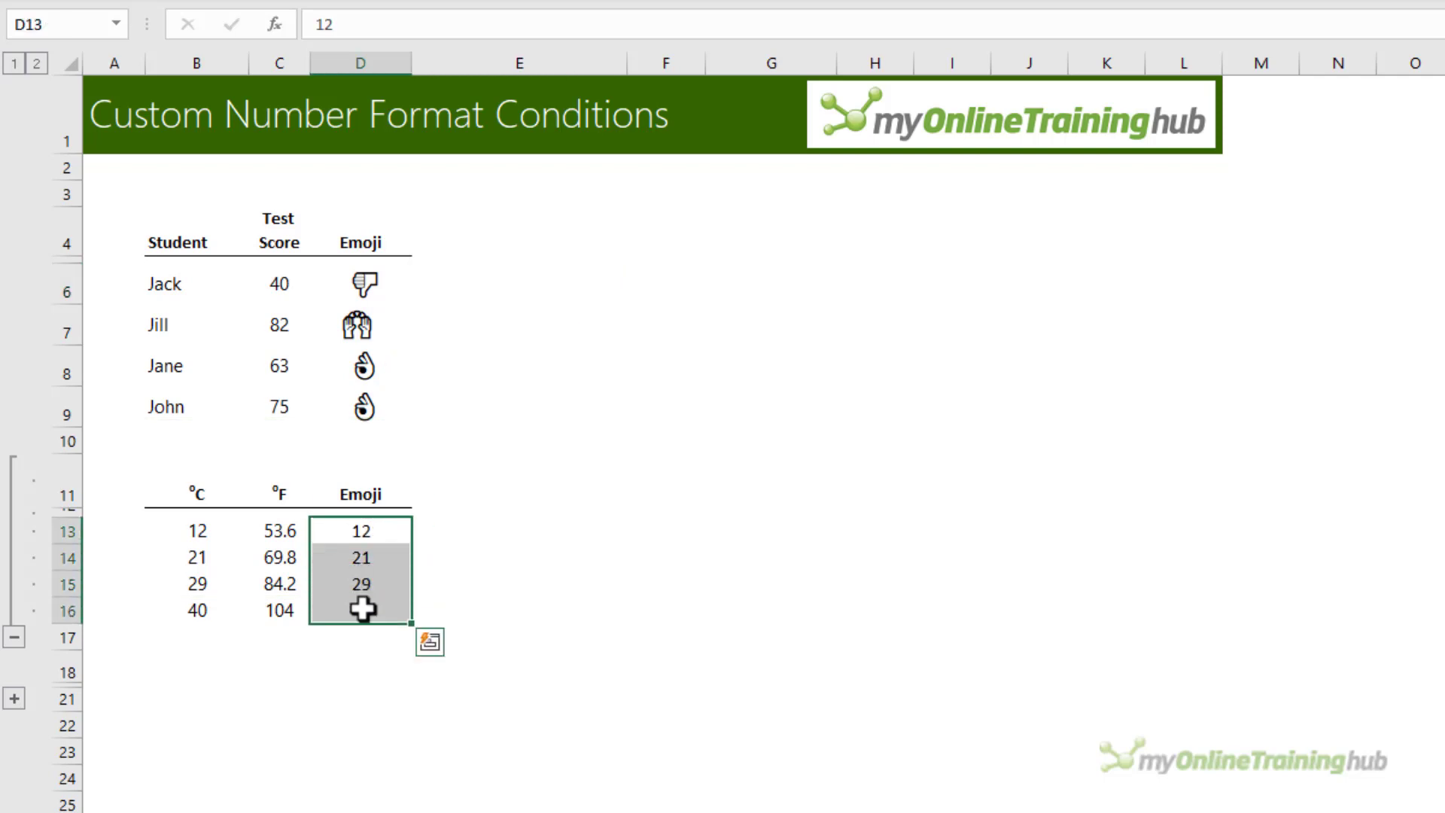
drag(396, 528, 382, 600)
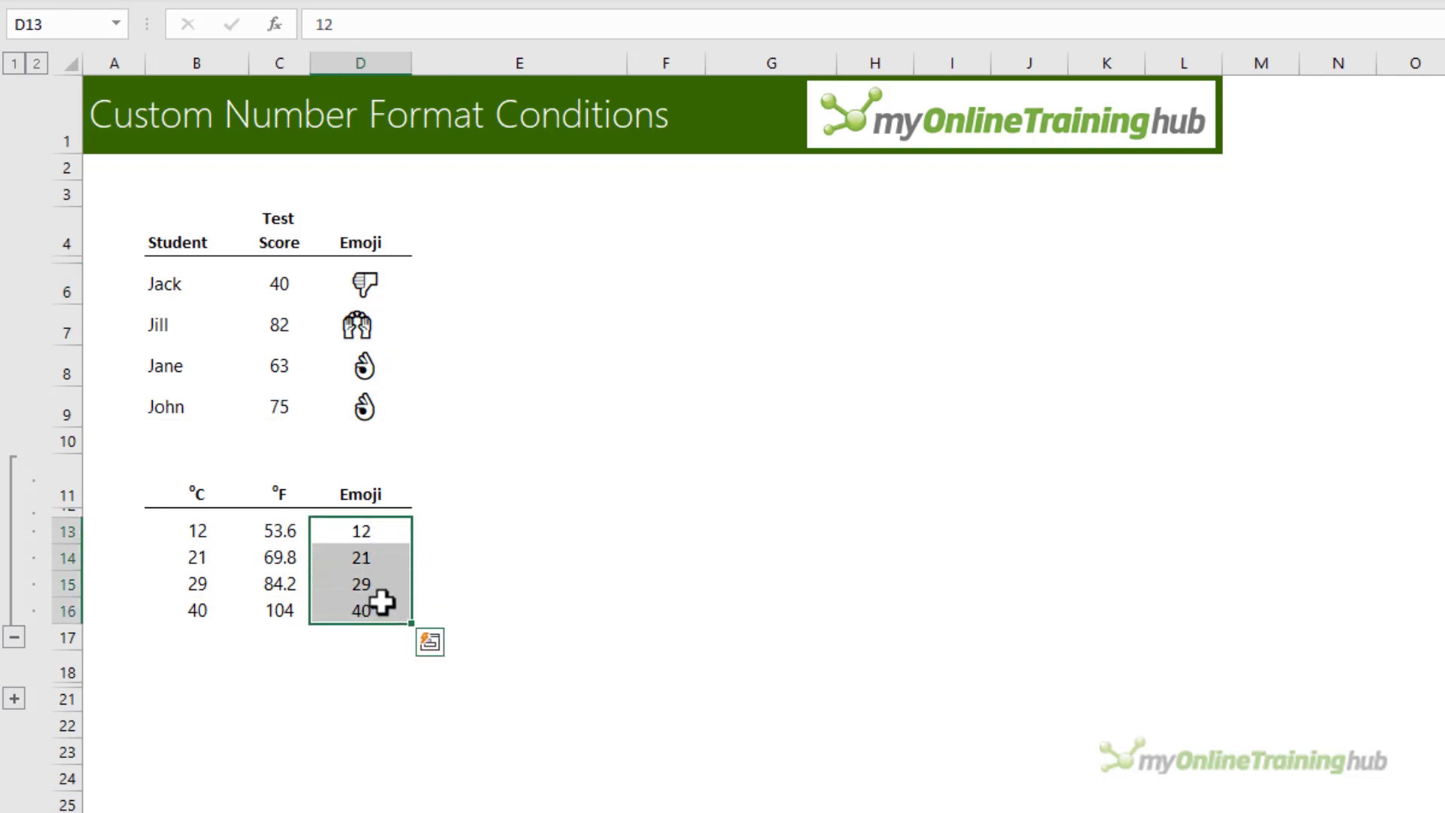
drag(285, 533, 301, 610)
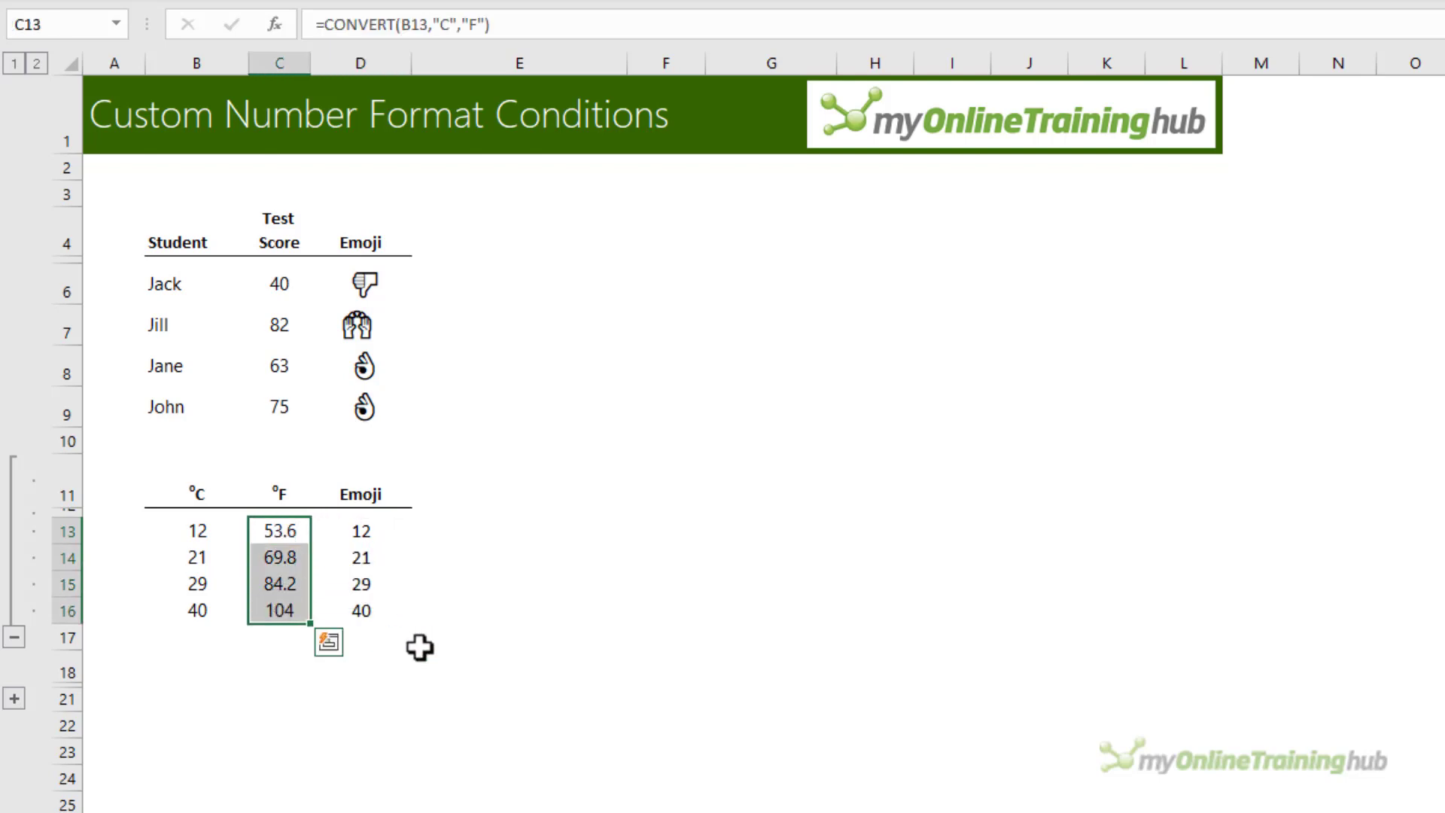
drag(388, 530, 392, 608)
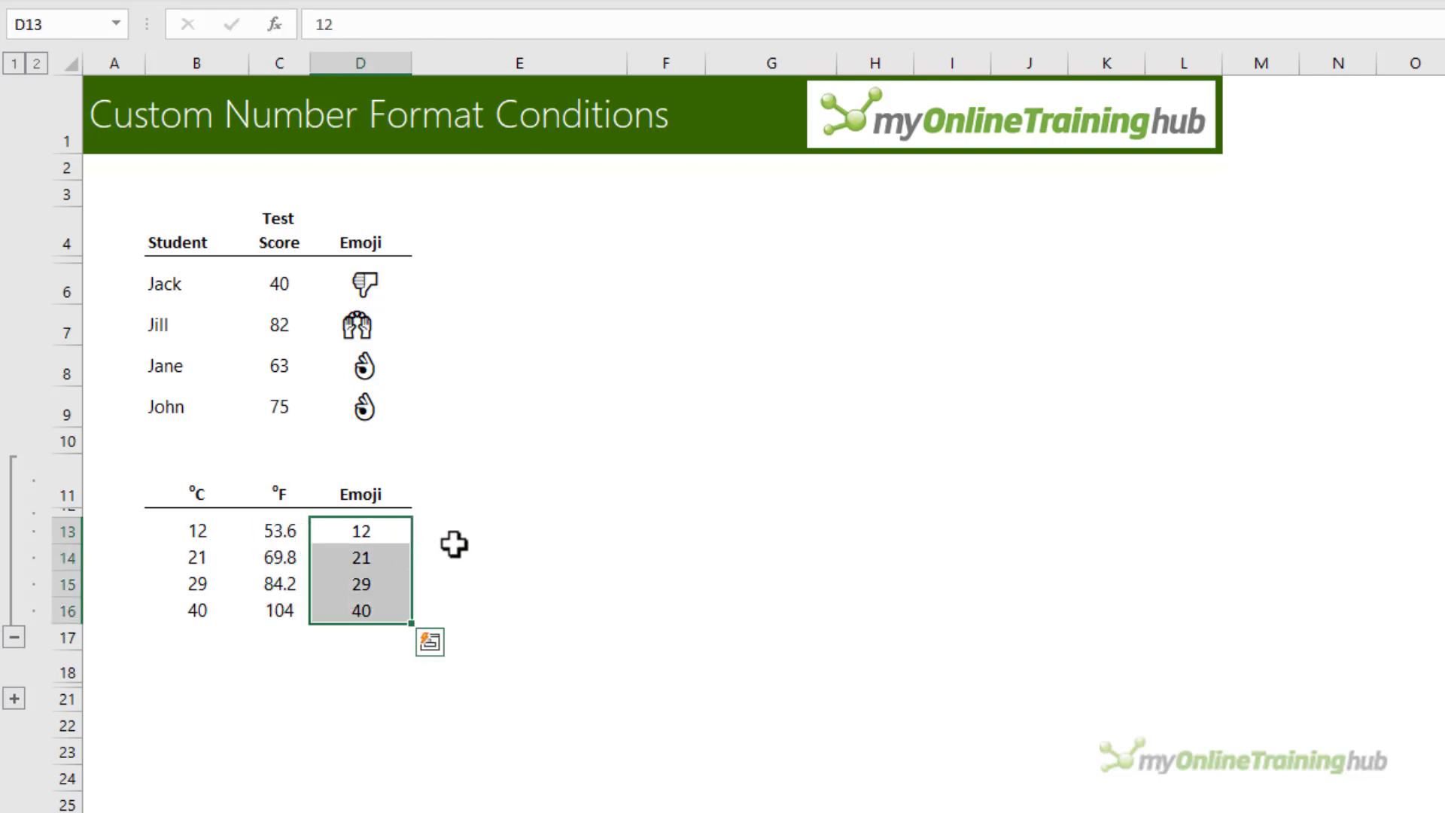
click(454, 541)
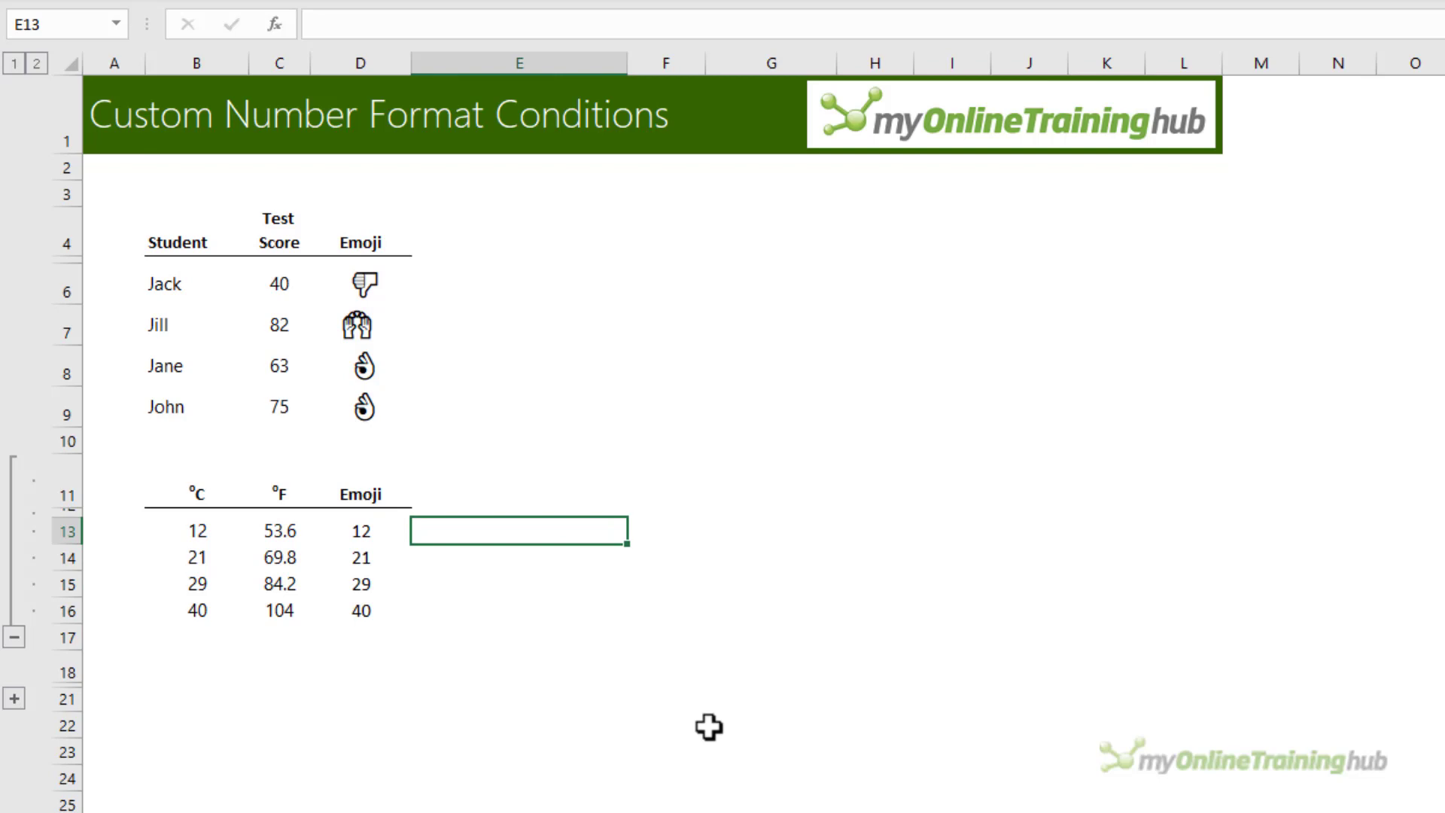
key(super+semicolon)
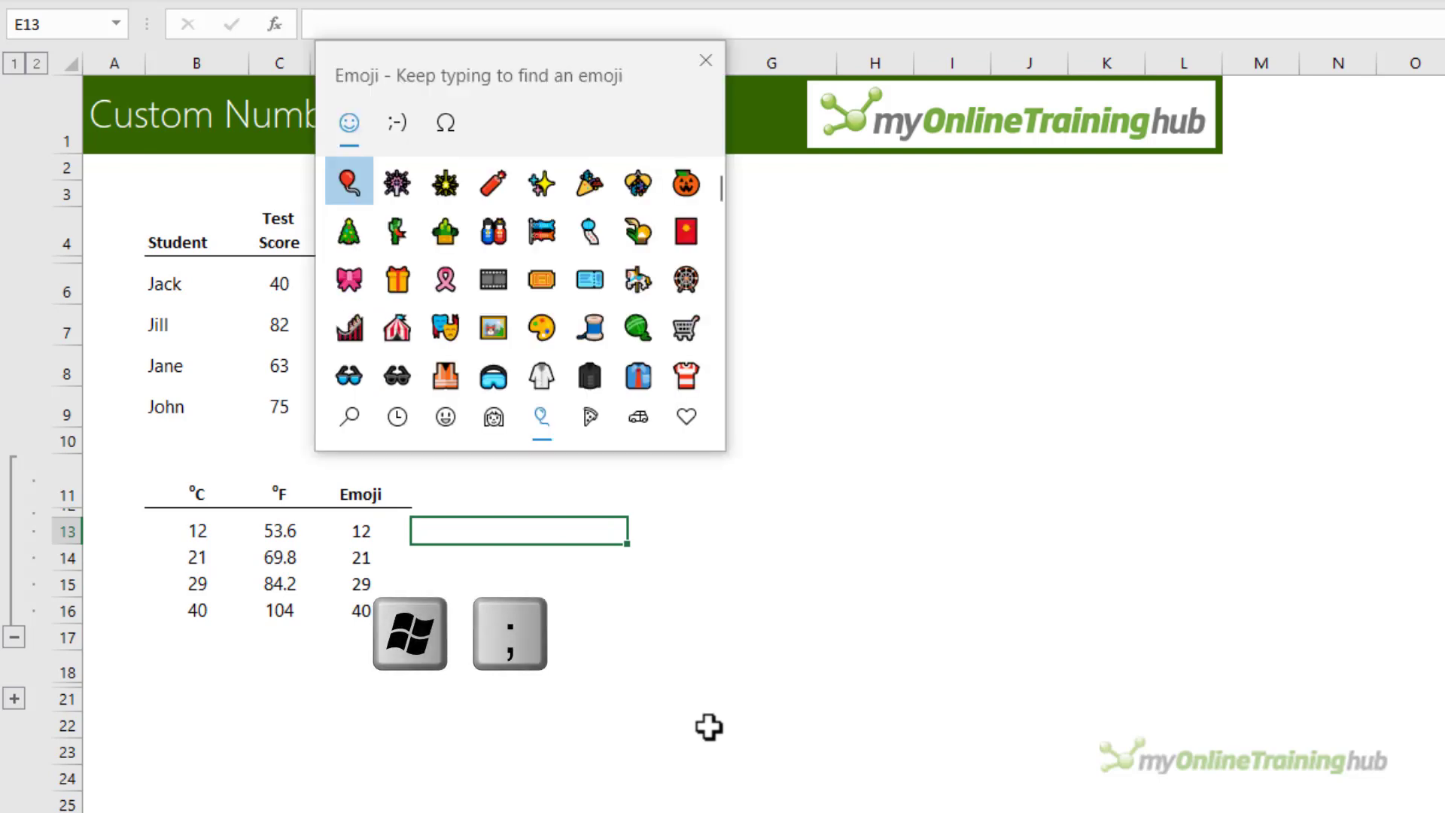
click(400, 427)
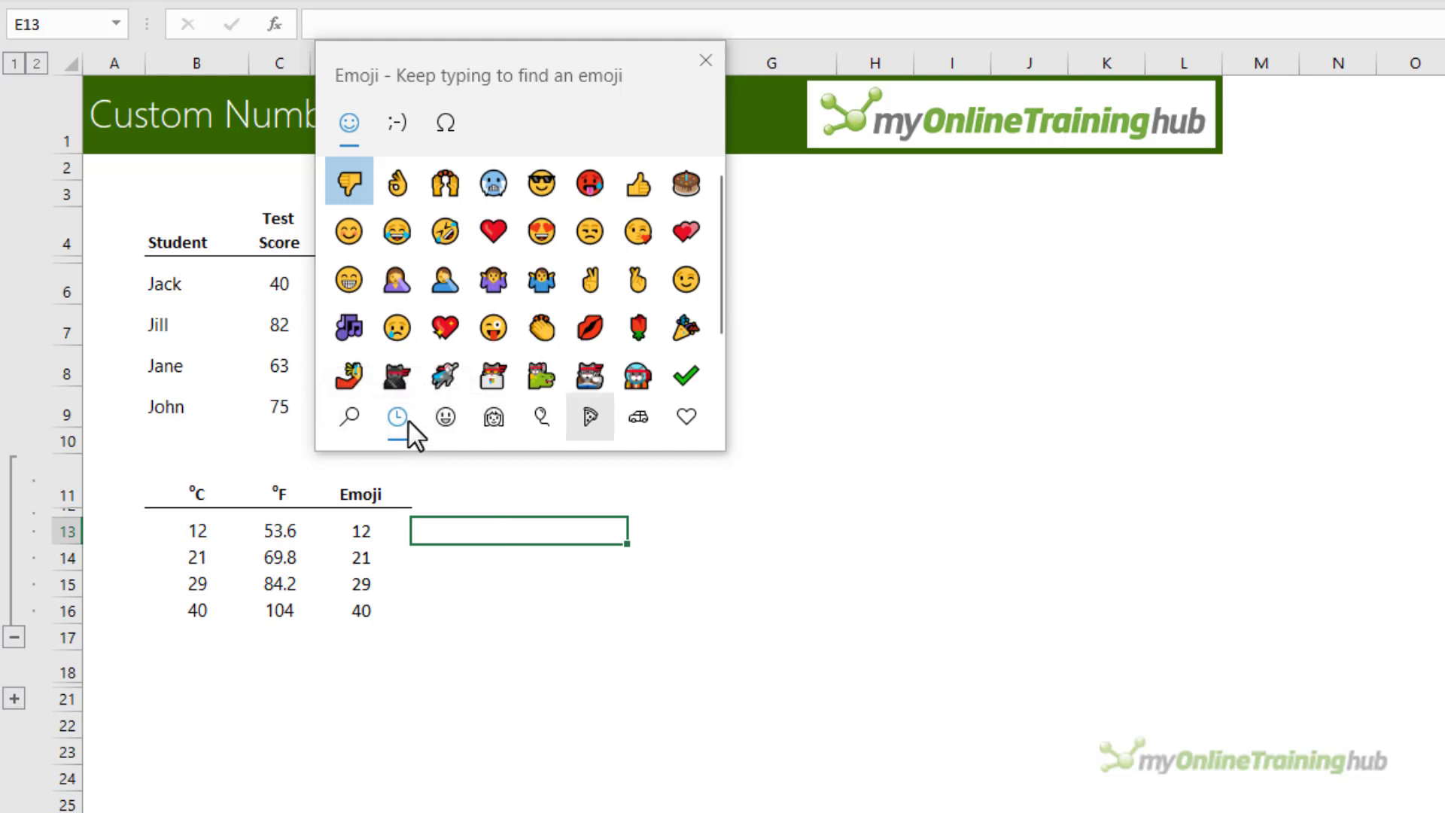
click(589, 184)
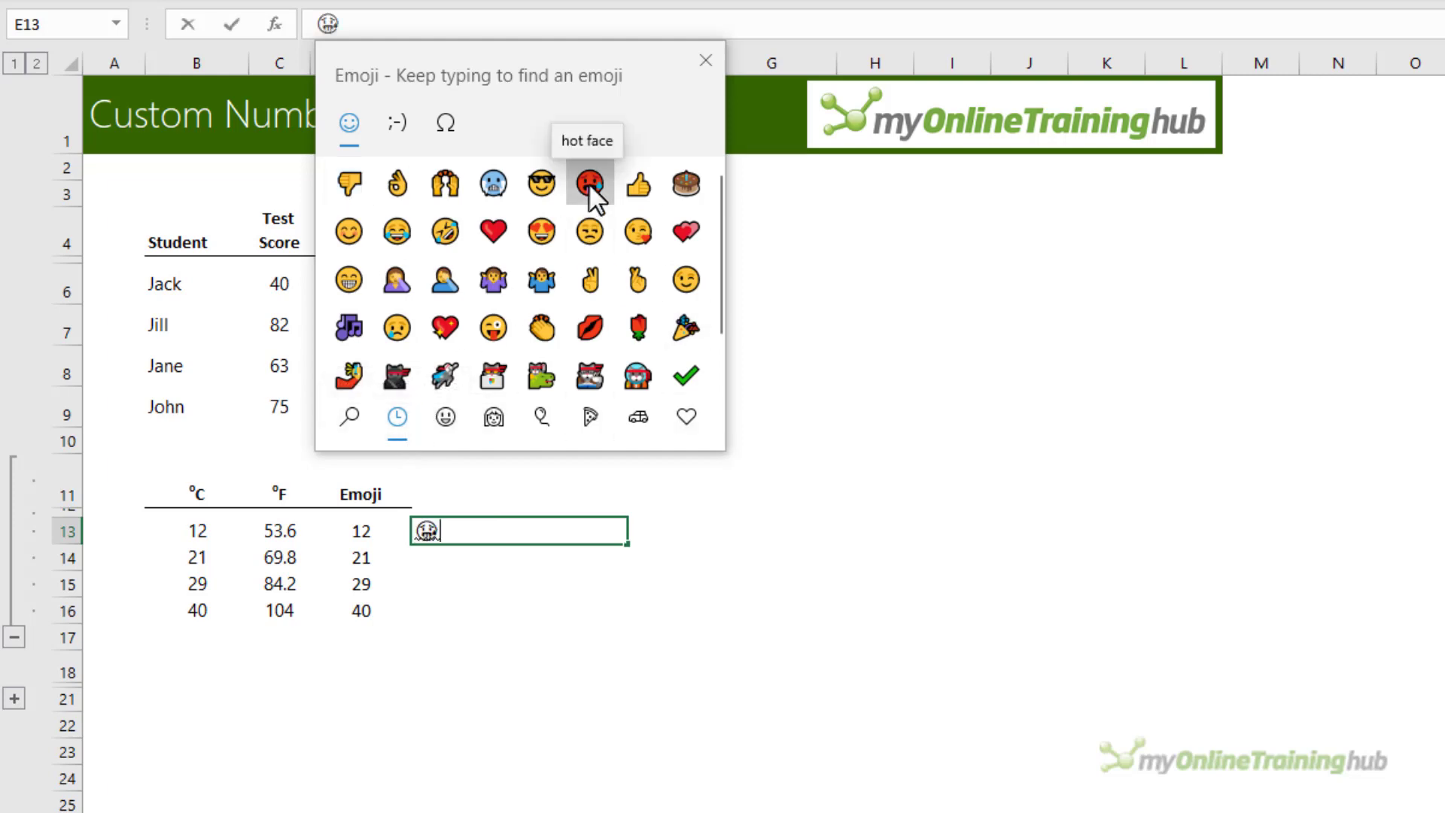
click(542, 188)
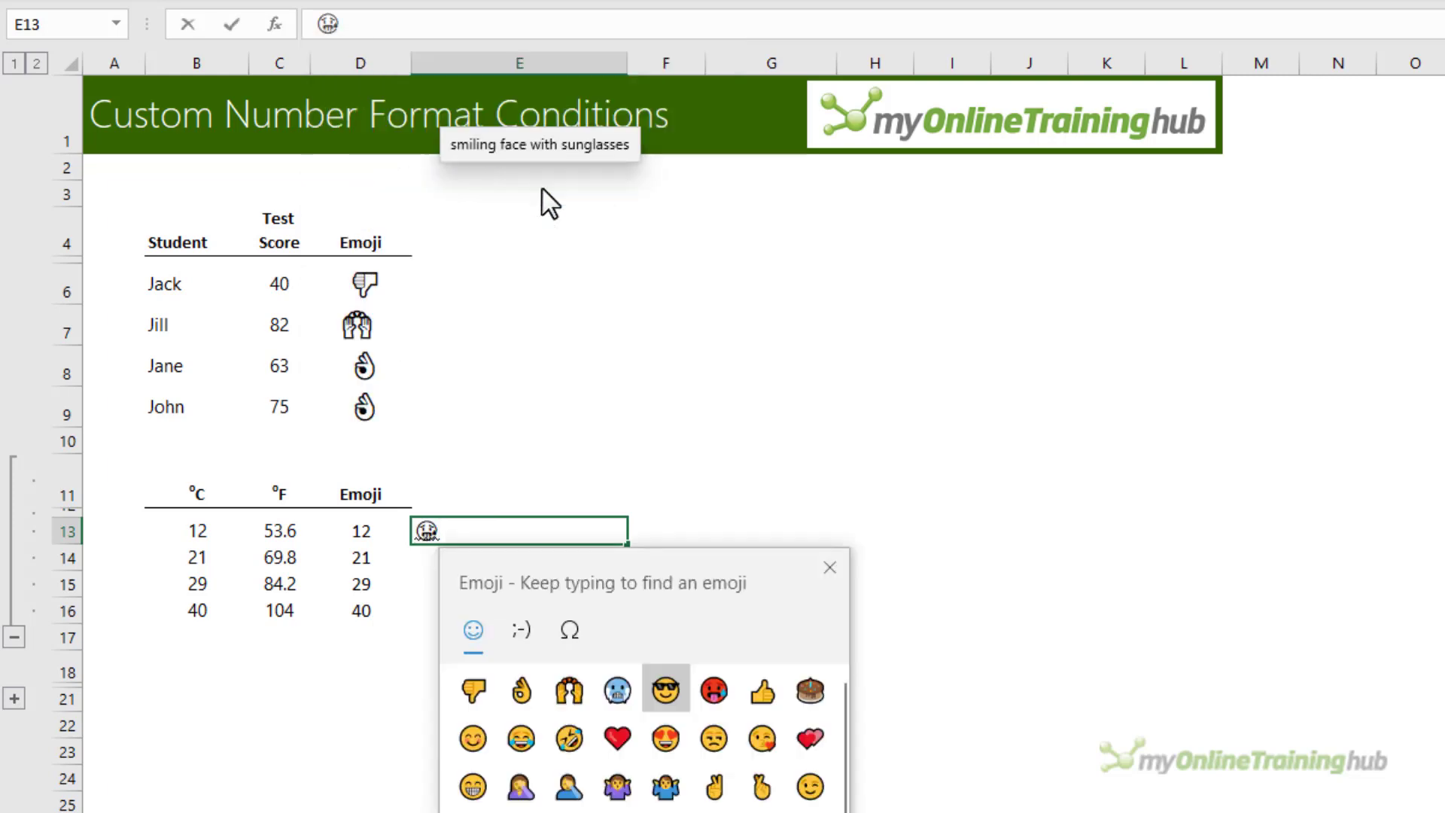
click(616, 688)
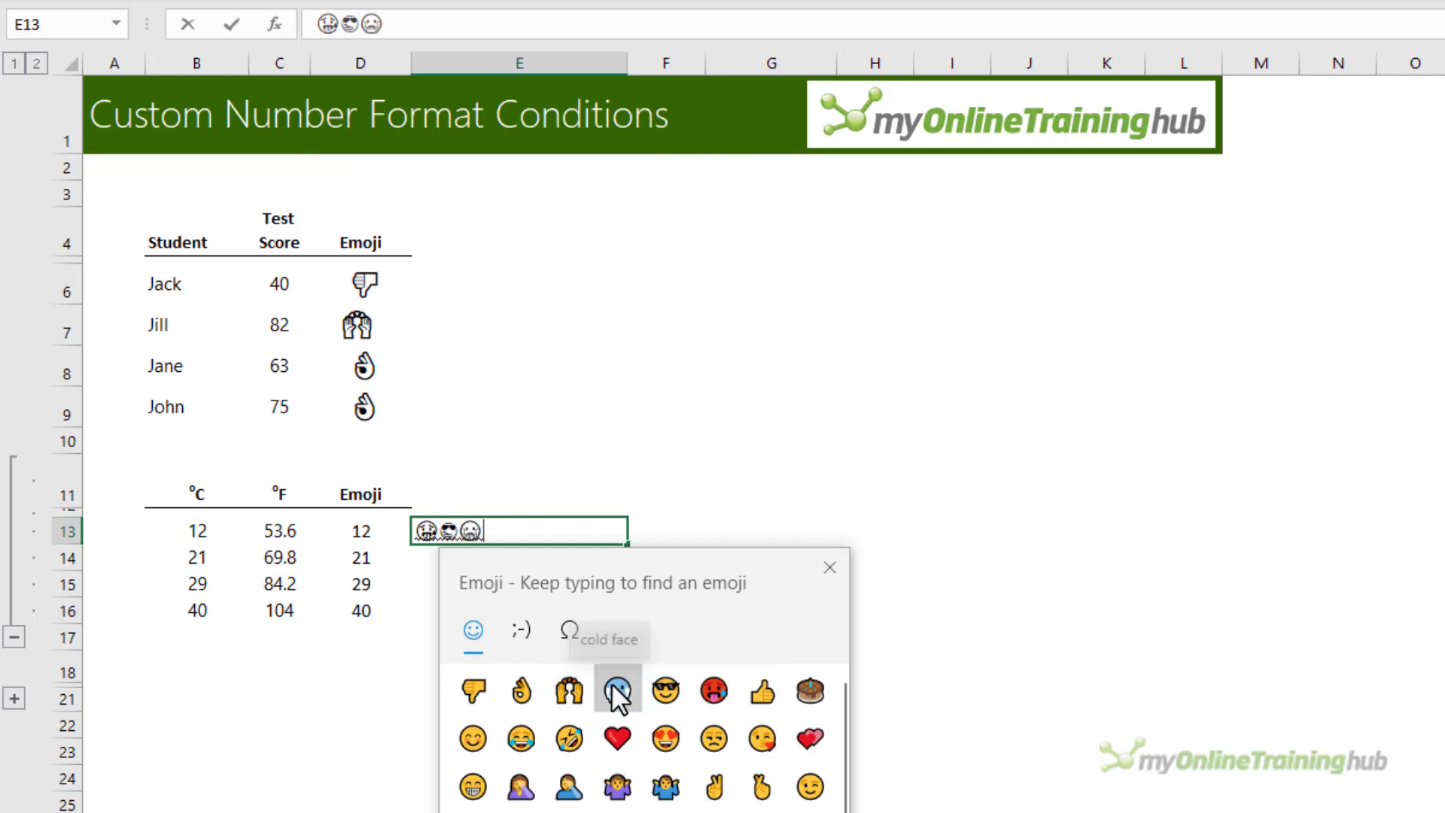
click(830, 566)
- Copy the three face emoji from E13 and select the temperature Emoji cells D13:D16
drag(550, 531, 387, 529)
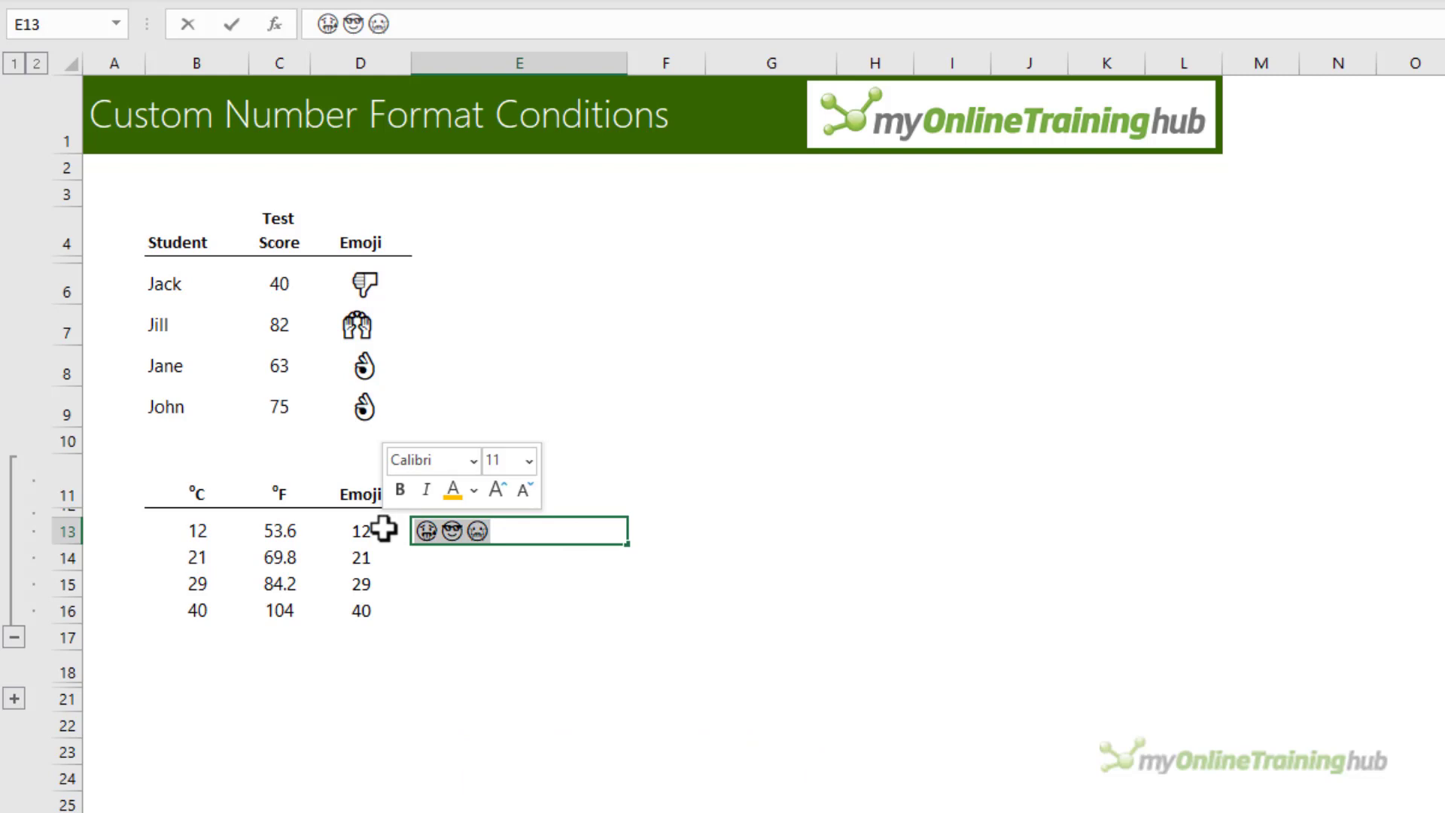
key(ctrl+c)
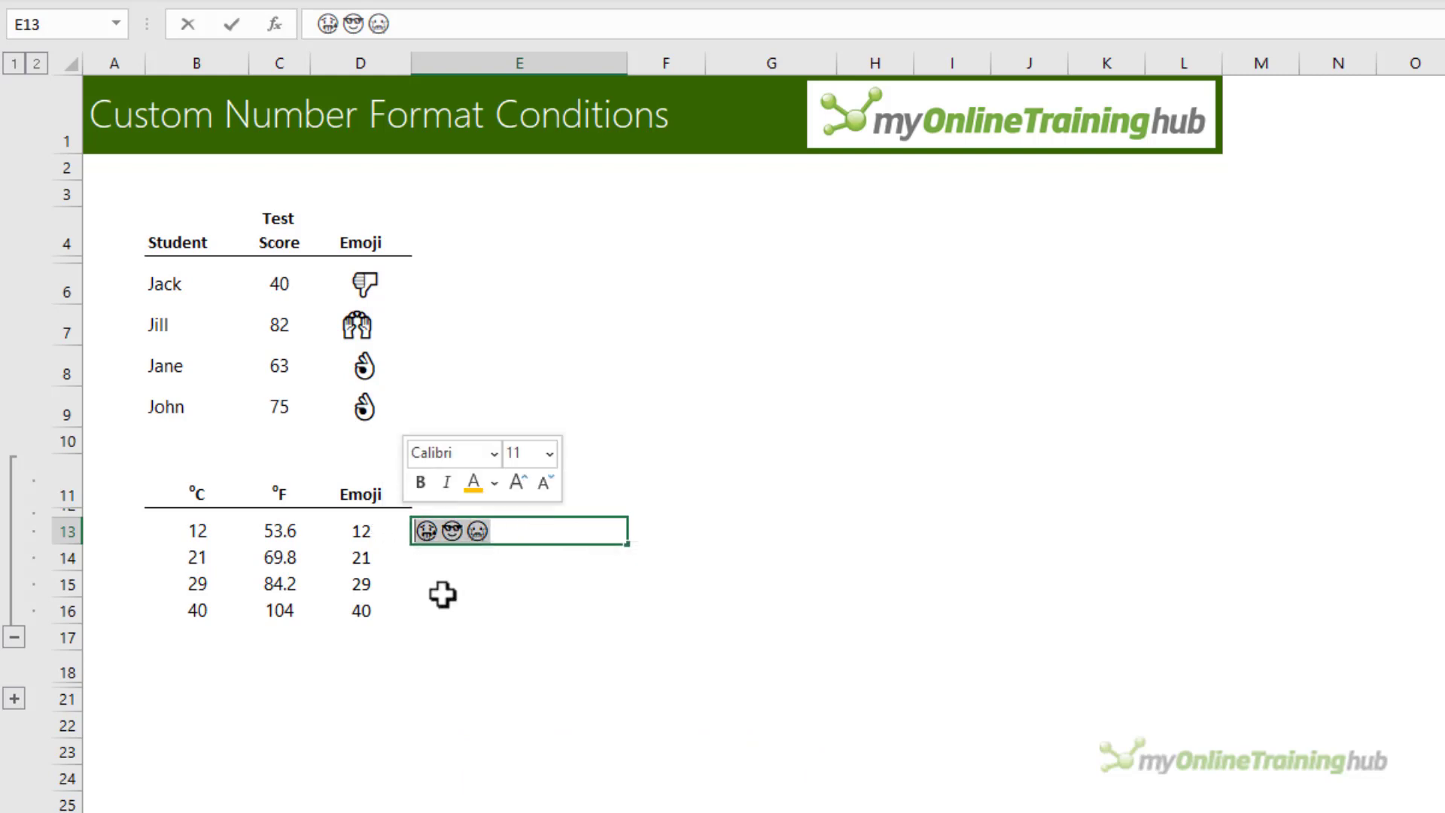
key(Return)
key(Up)
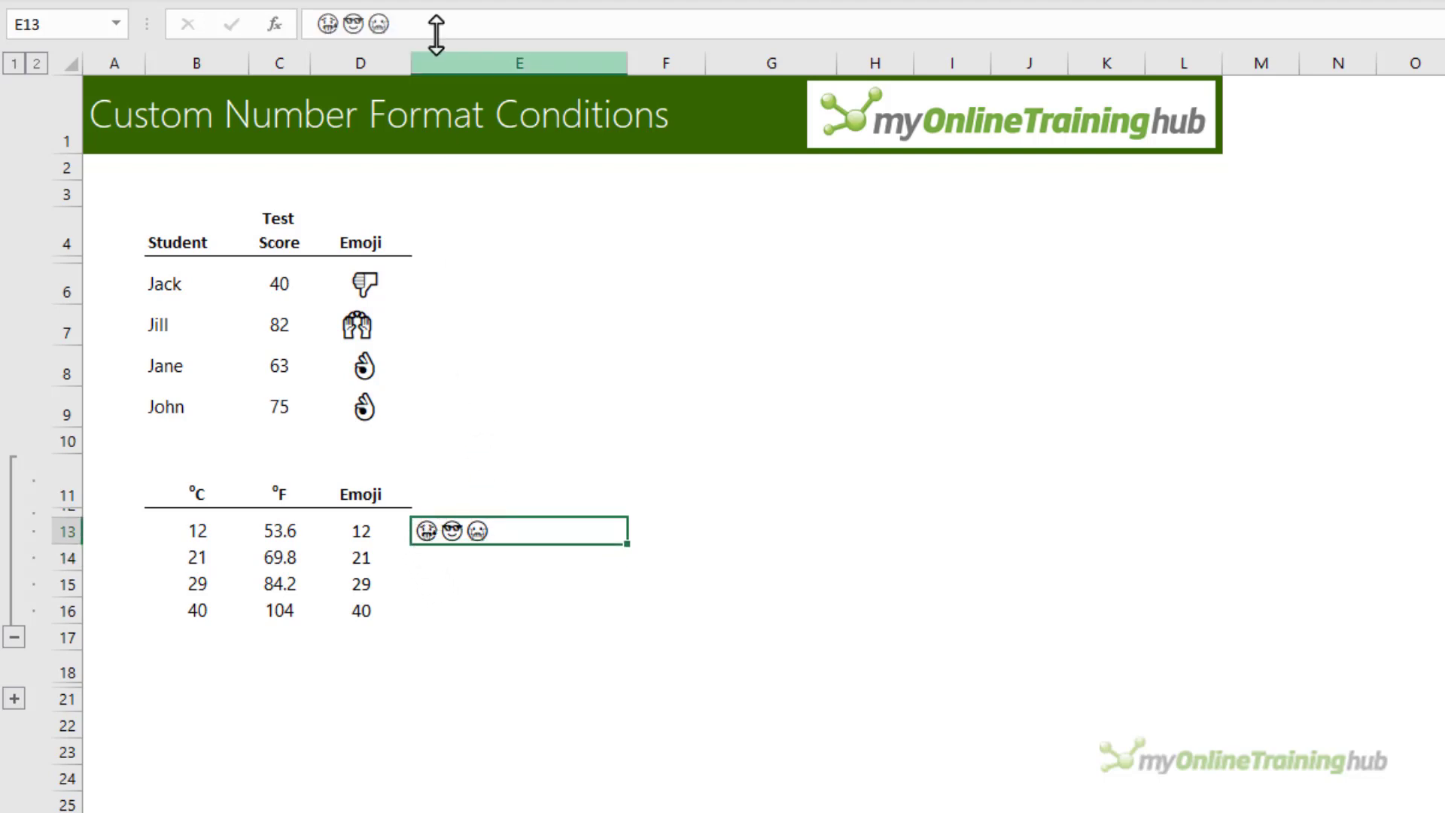
drag(391, 23, 305, 23)
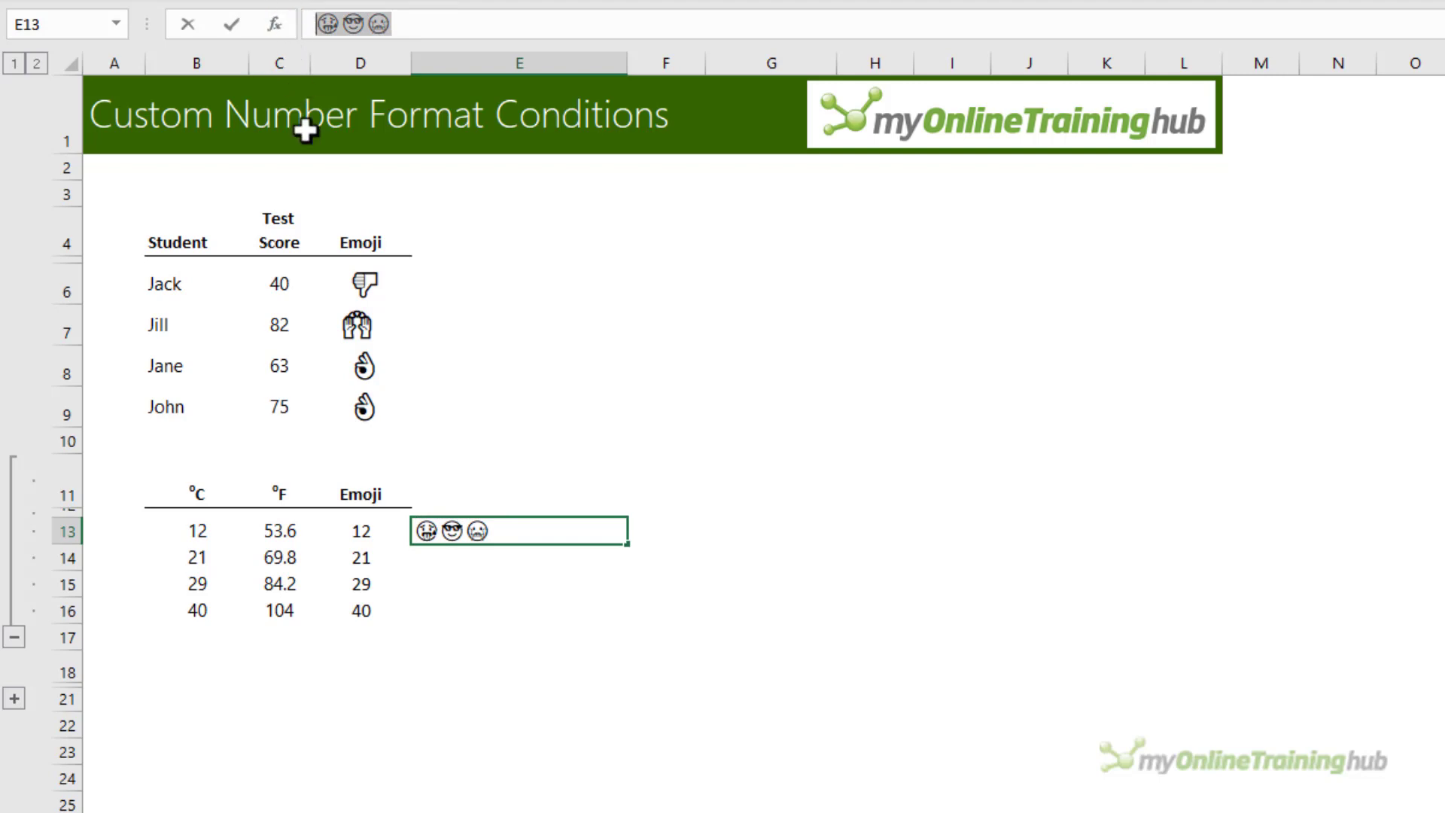
drag(368, 528, 363, 611)
- Give D13:D16 a Custom format wrapping the pasted face emoji in [>30], [>20] and default conditions
key(ctrl+1)
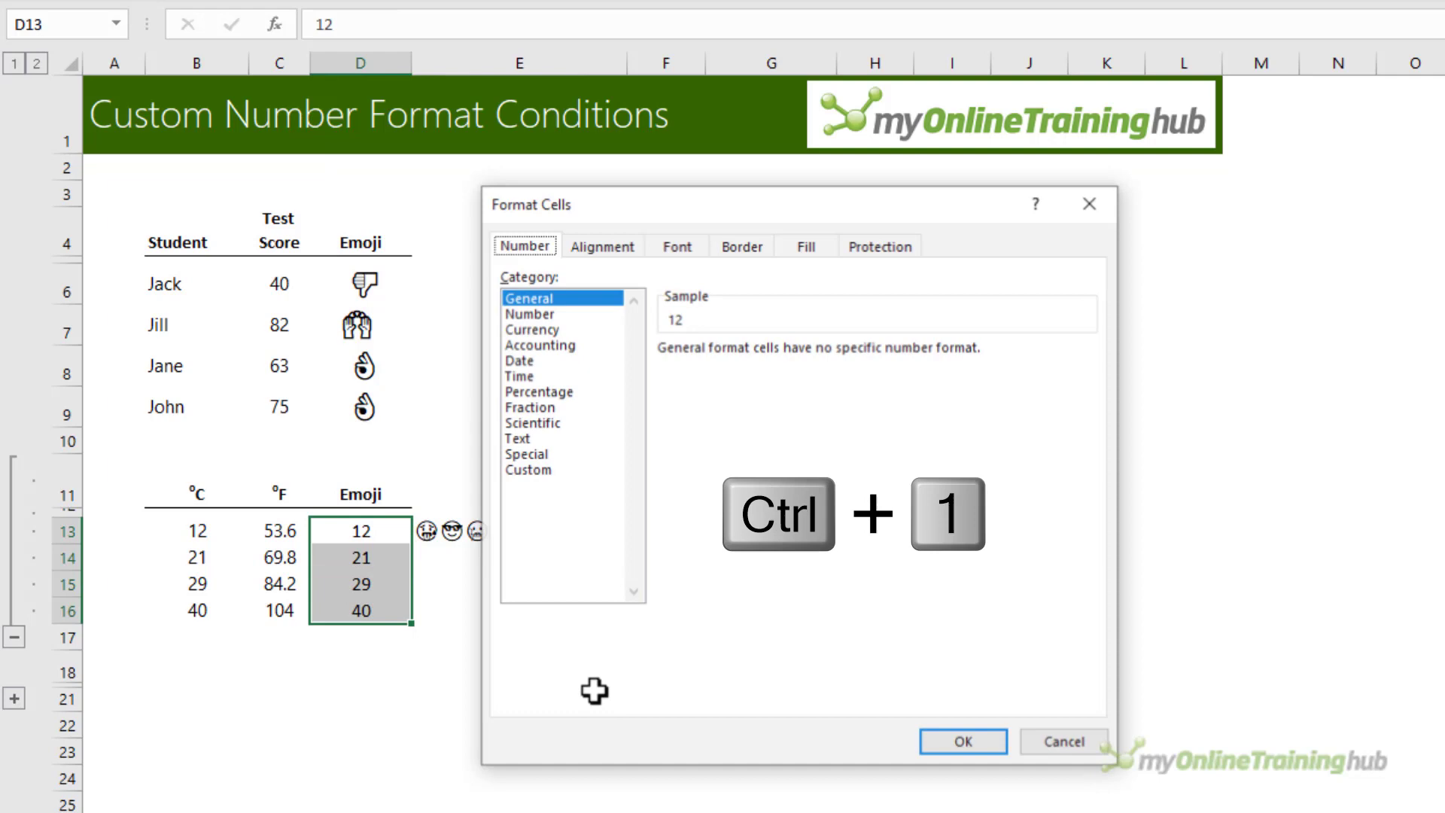
click(571, 469)
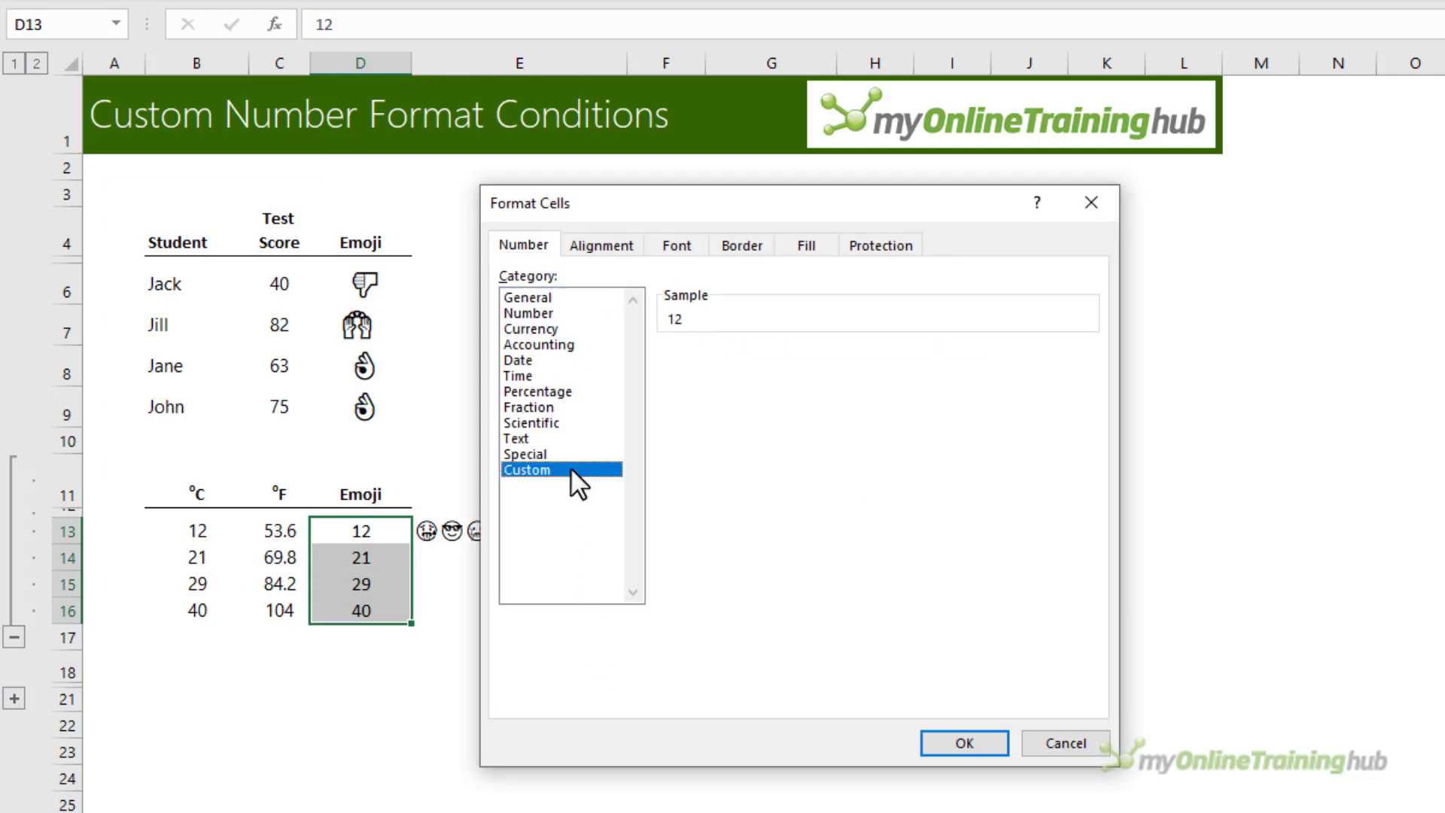
drag(726, 370, 573, 371)
key(ctrl+v)
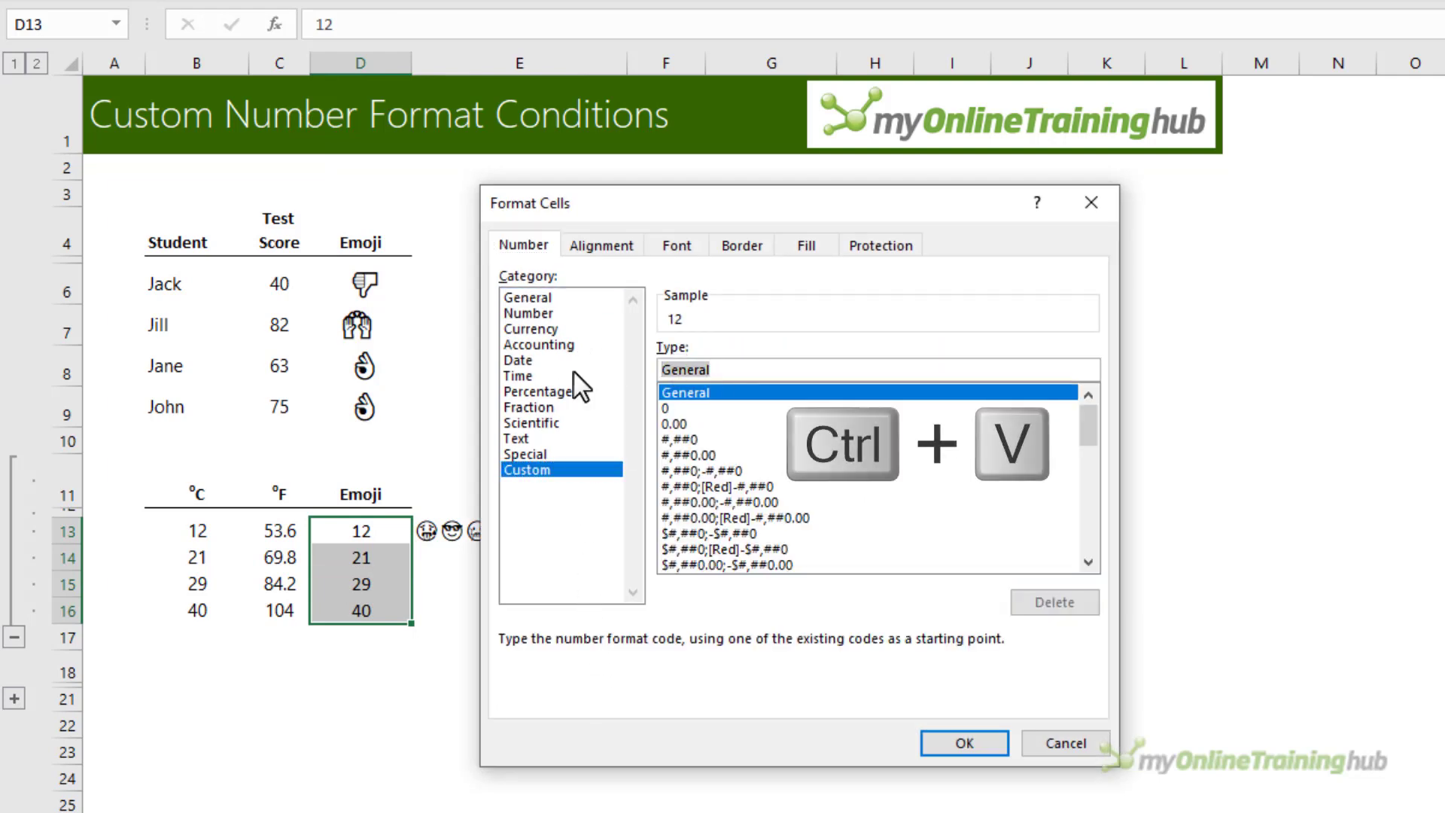
click(659, 367)
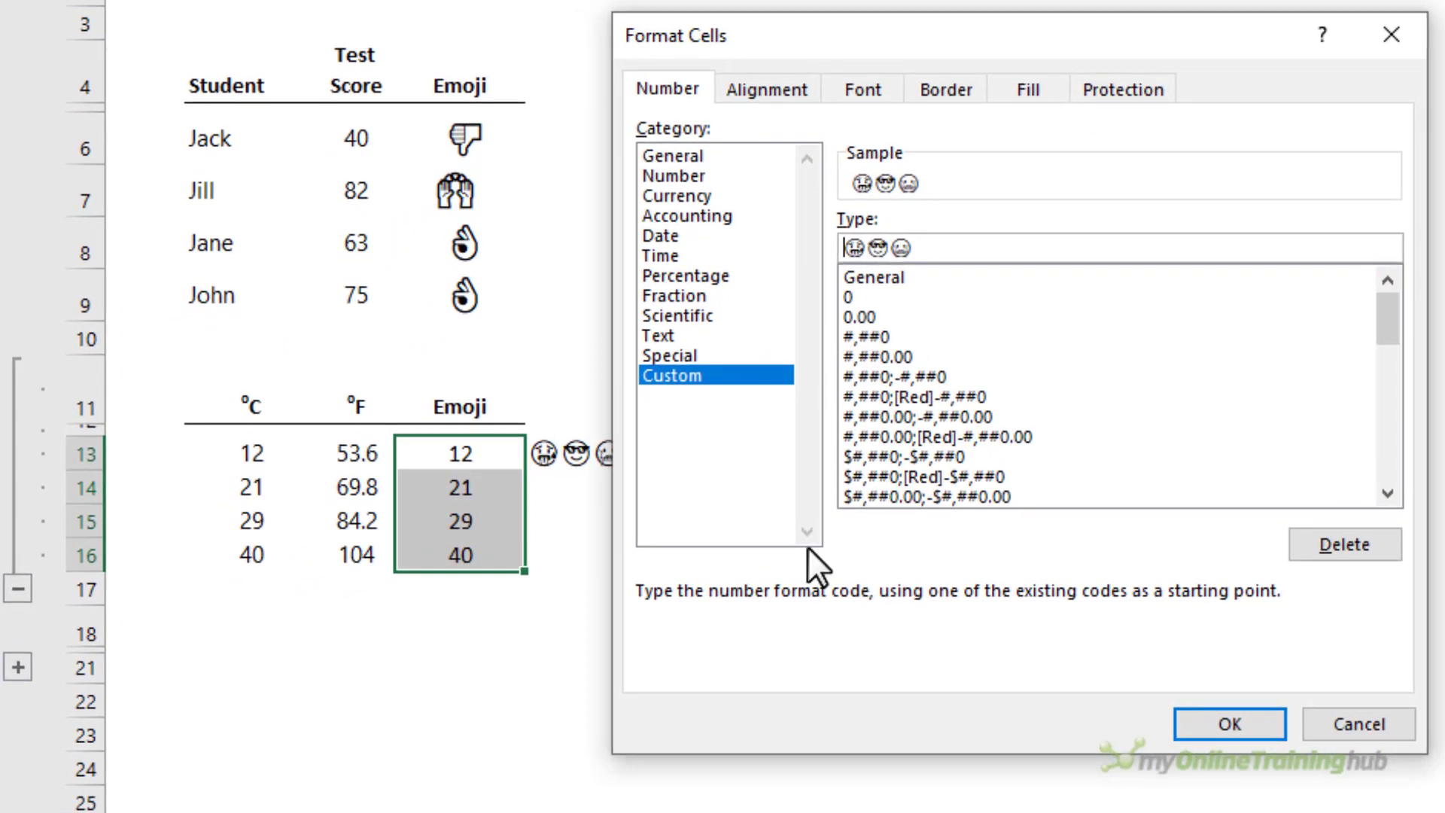
text([)
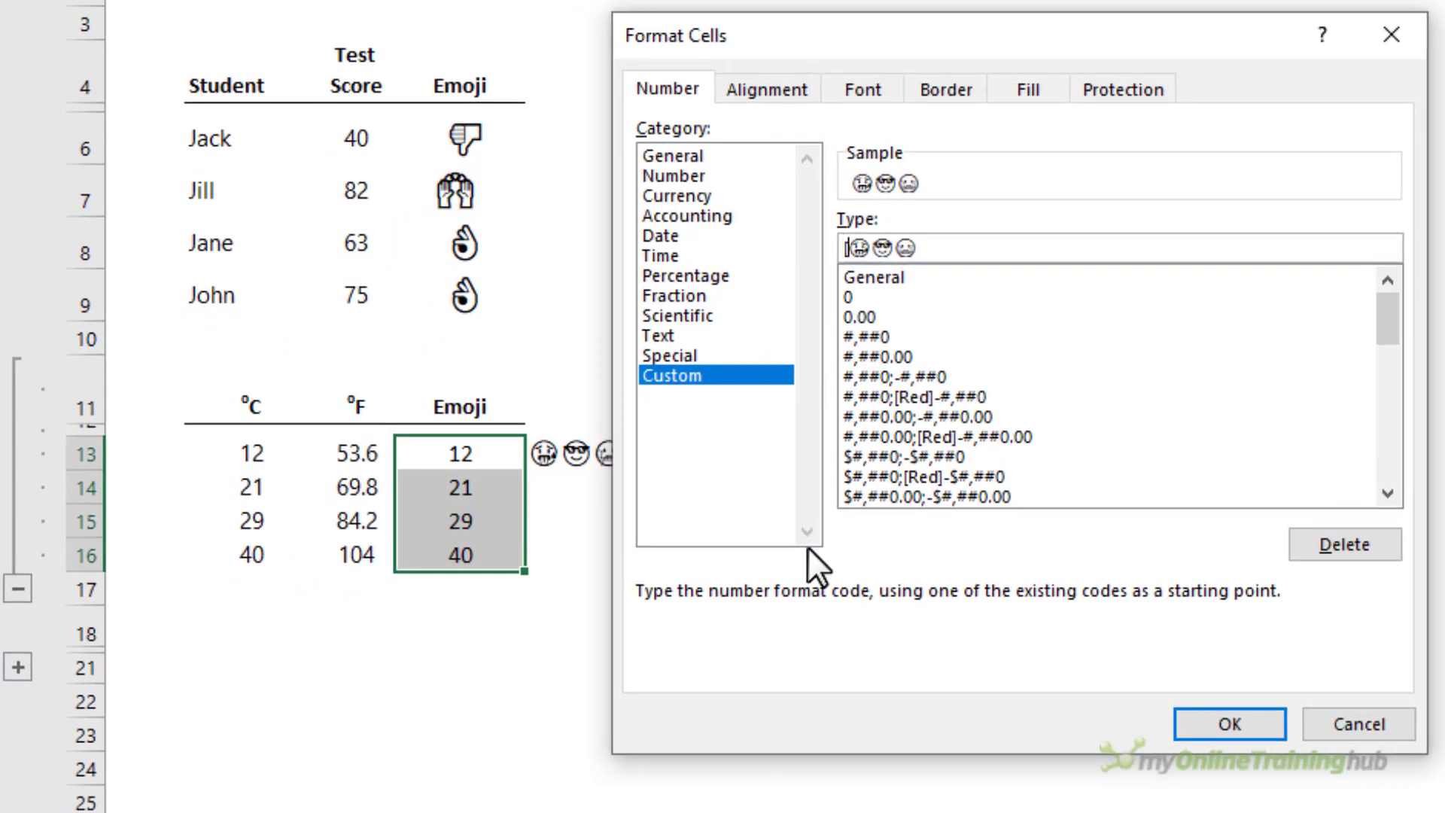
text(>30)
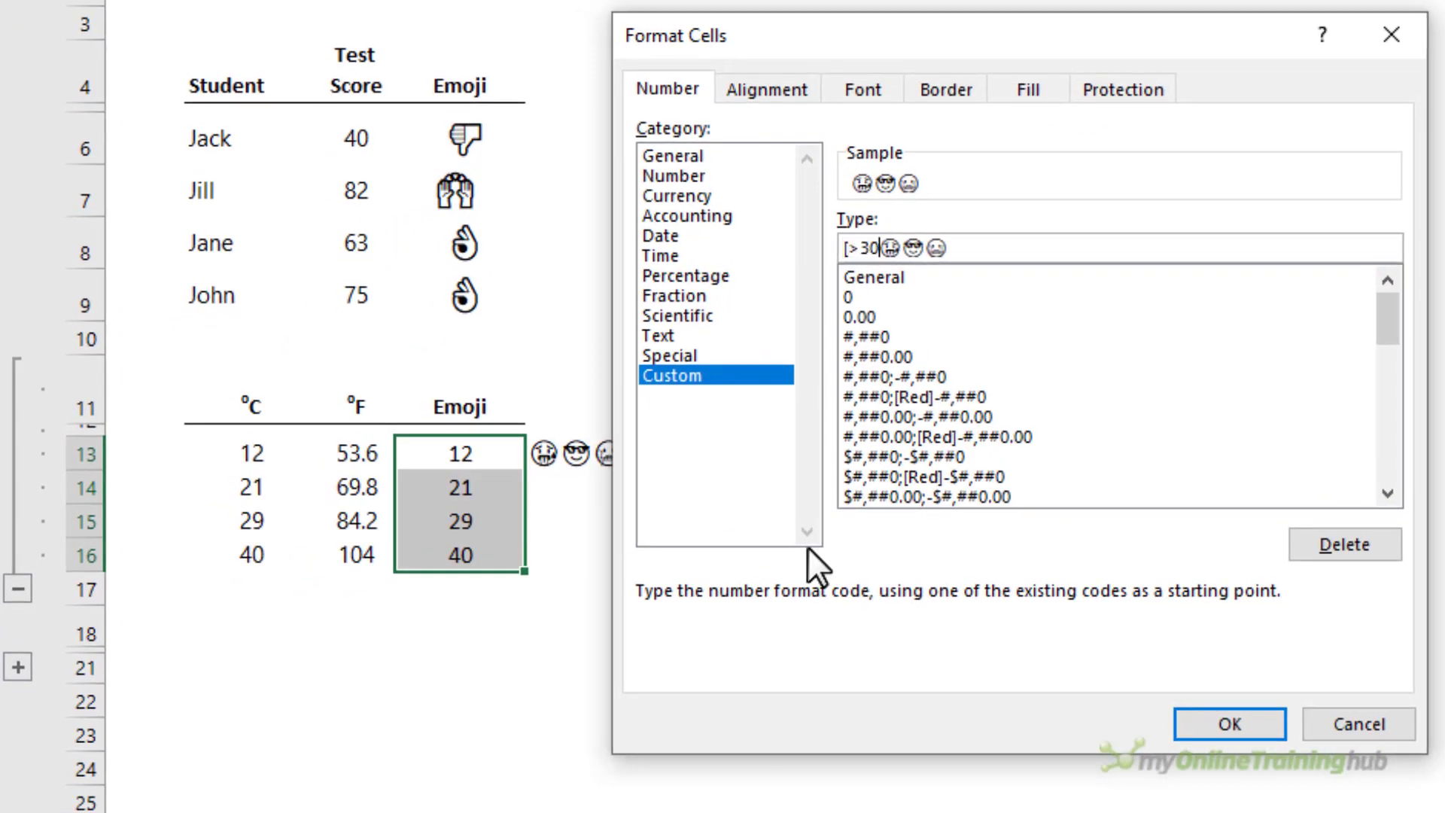
text(])
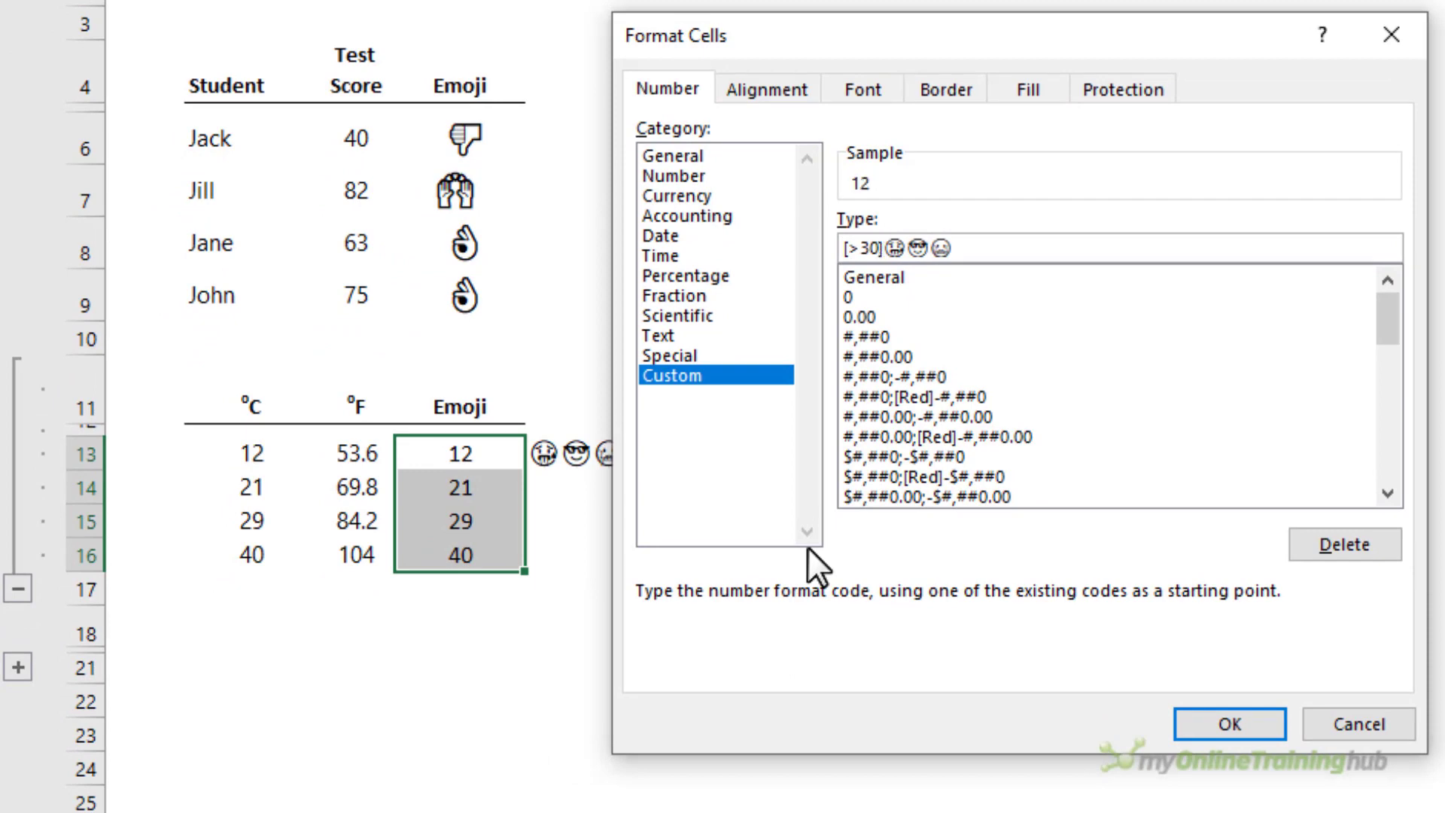
text(")
key(Right)
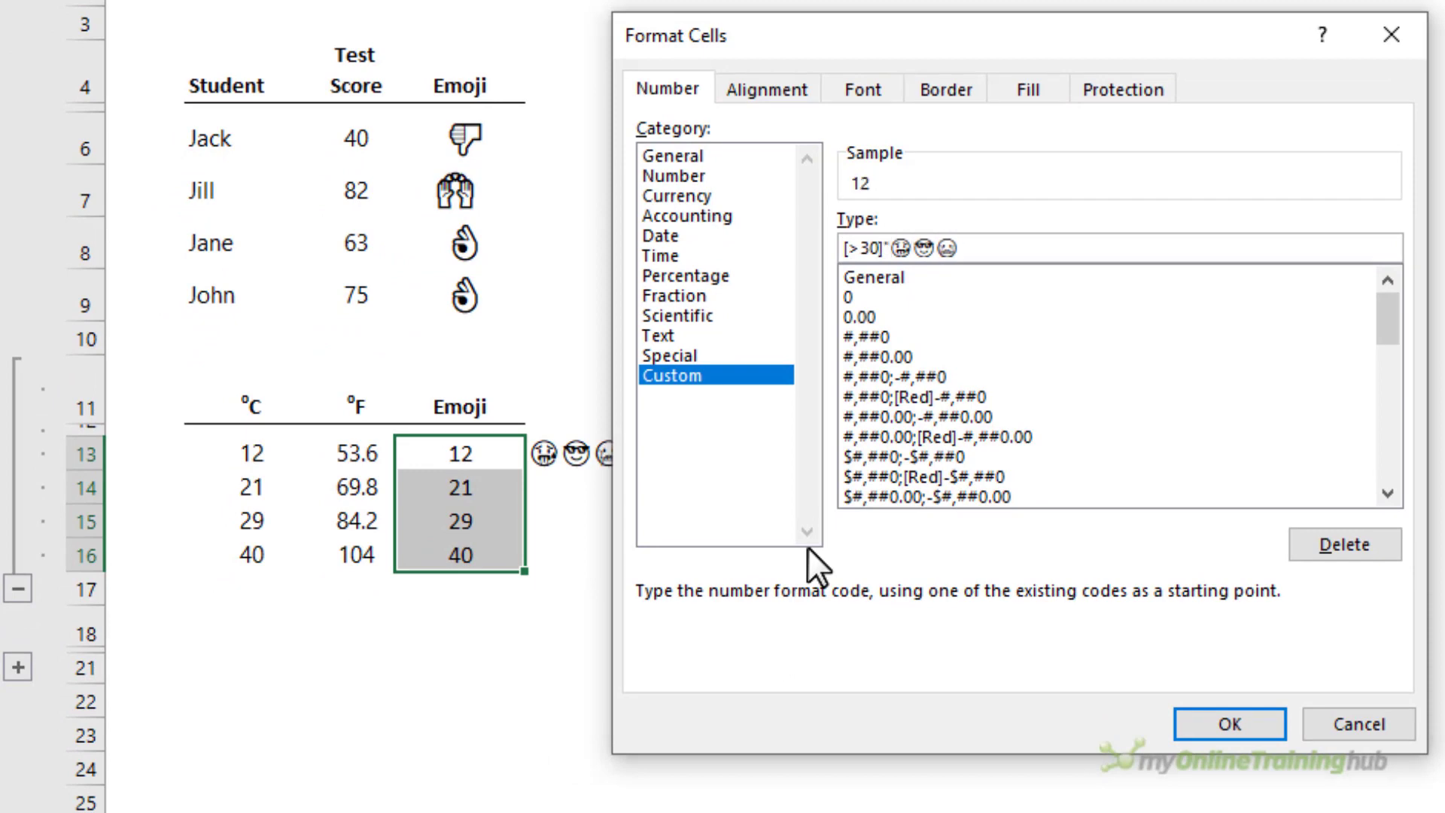
text("; )
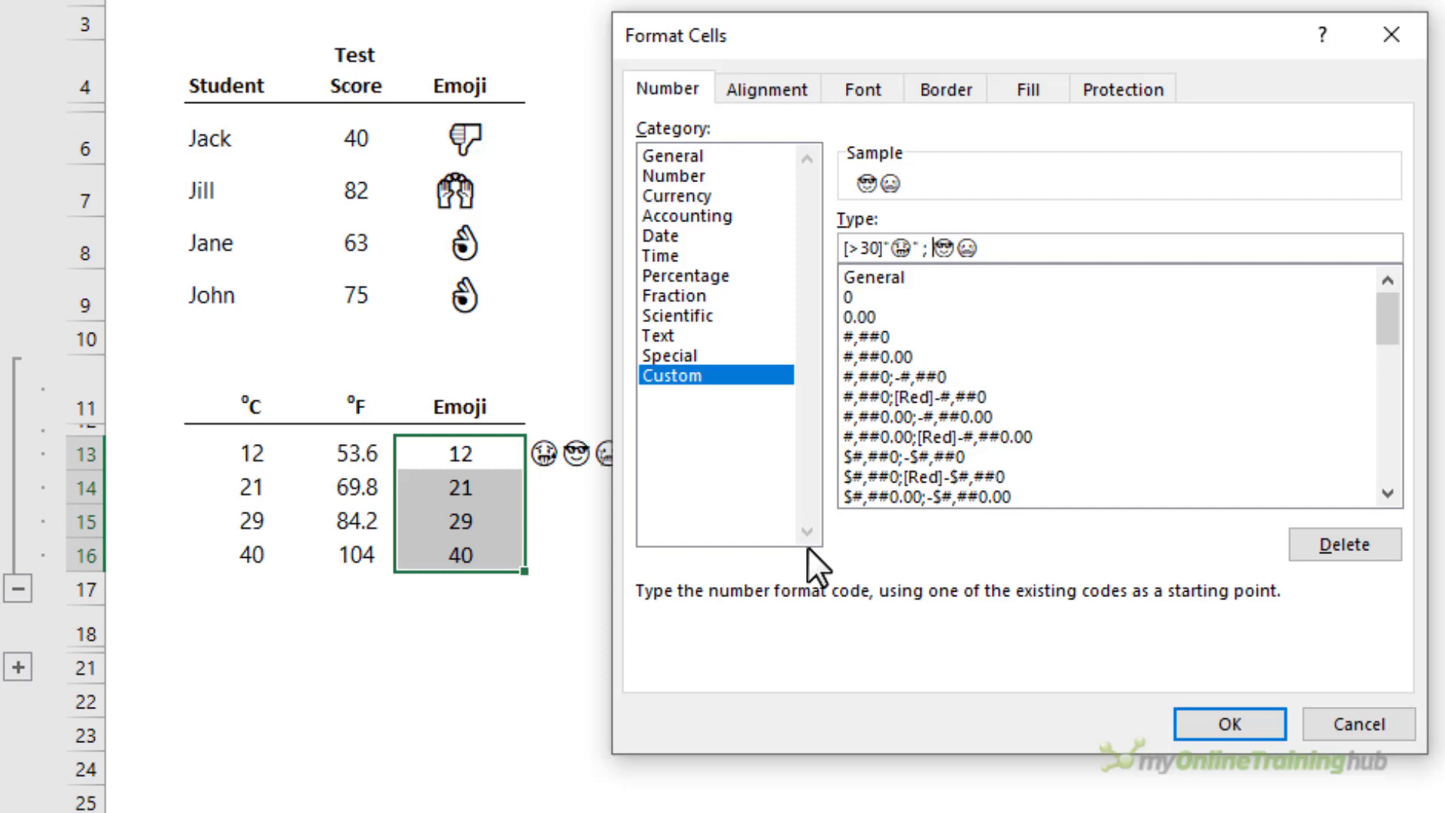
text(")
text(>20)
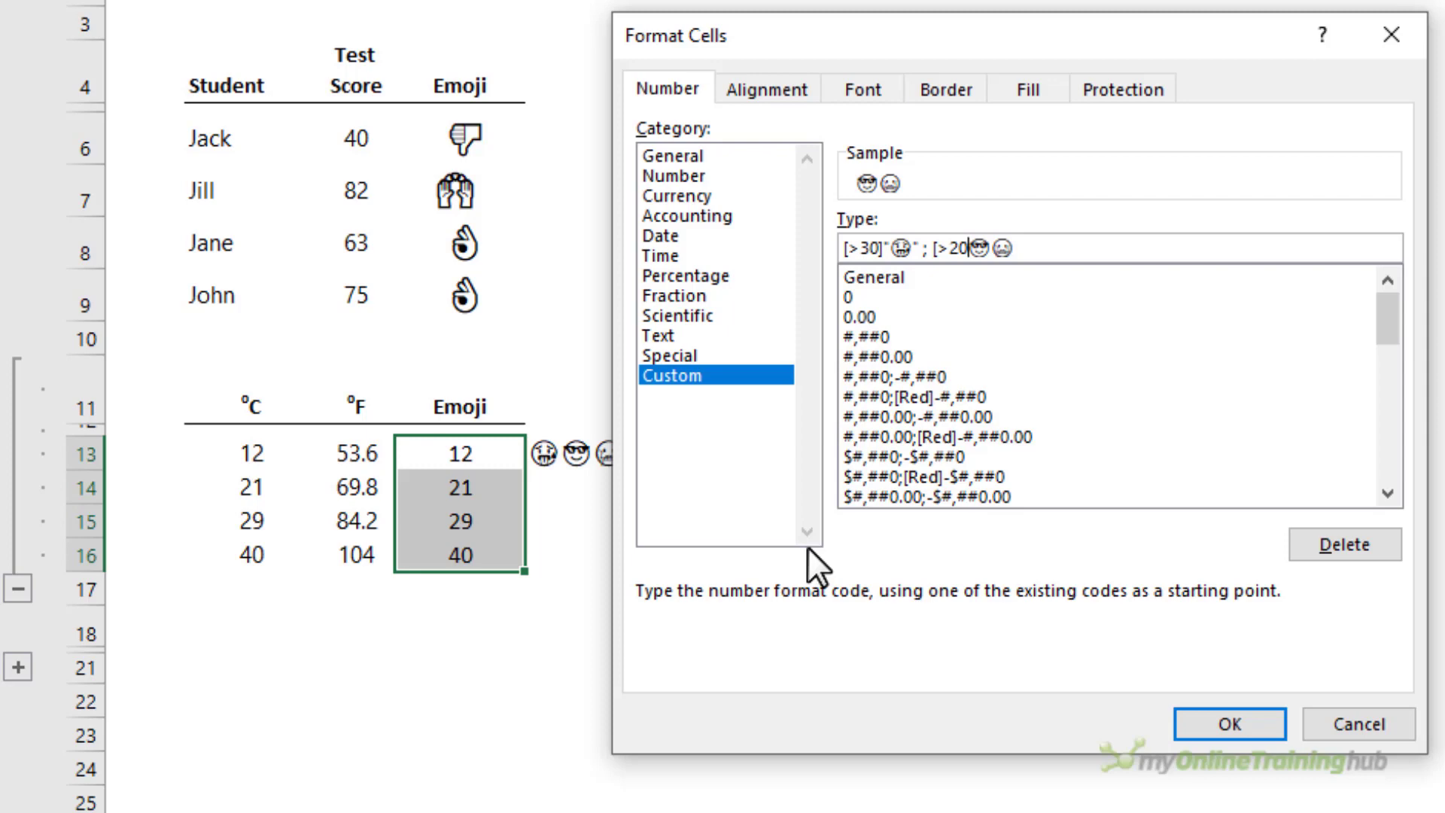
text(] ")
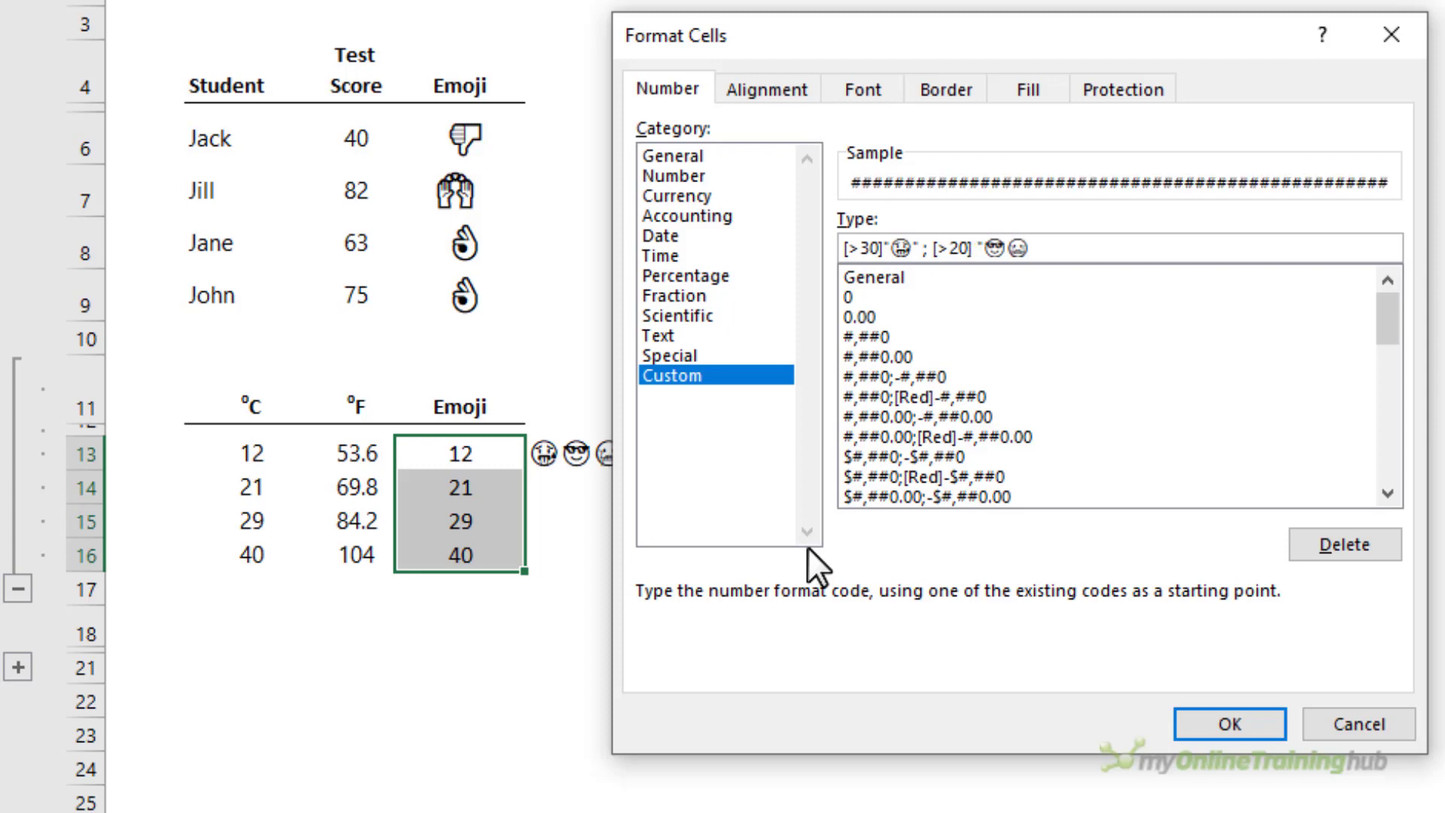
text(";)
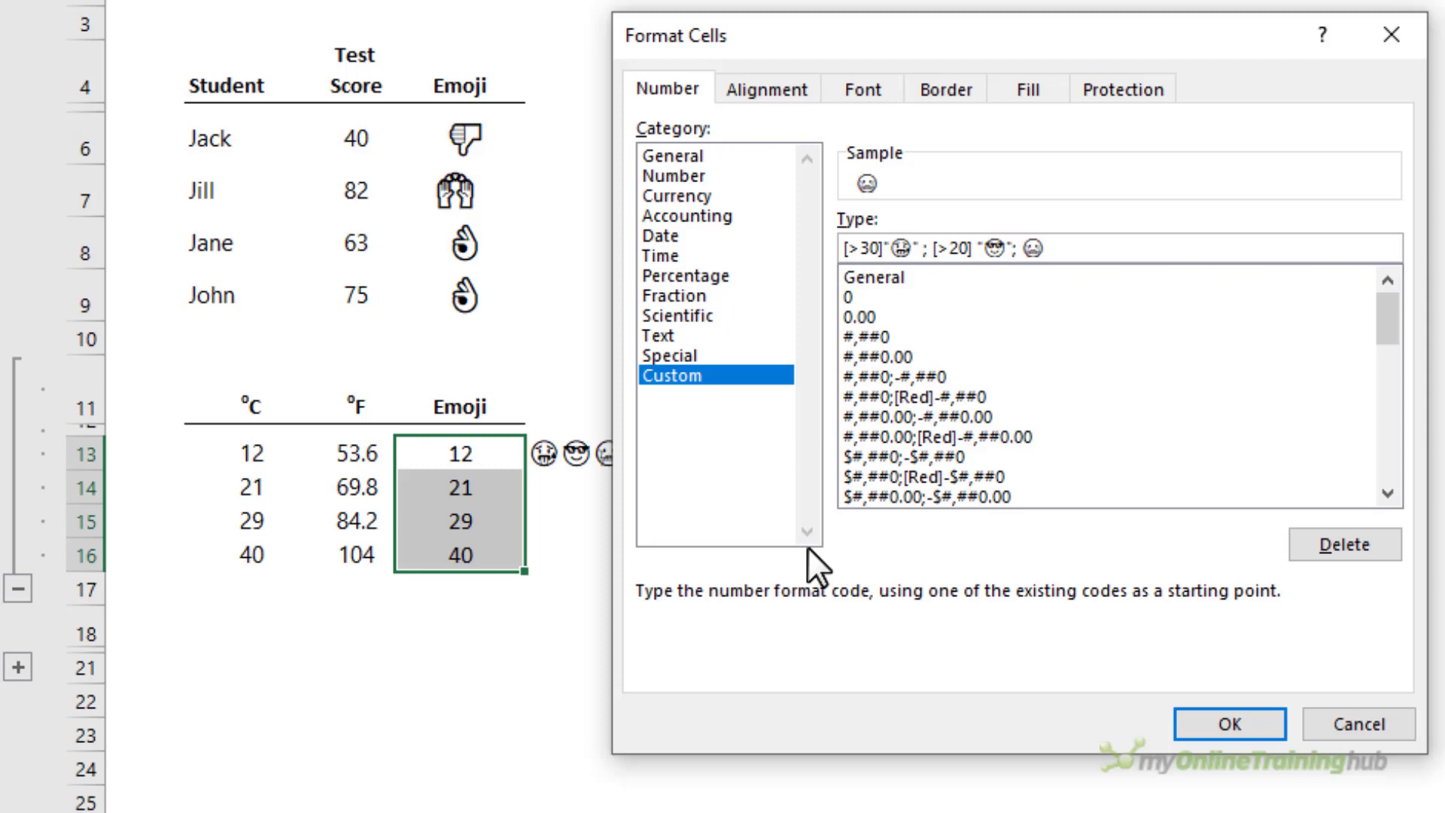
text( "")
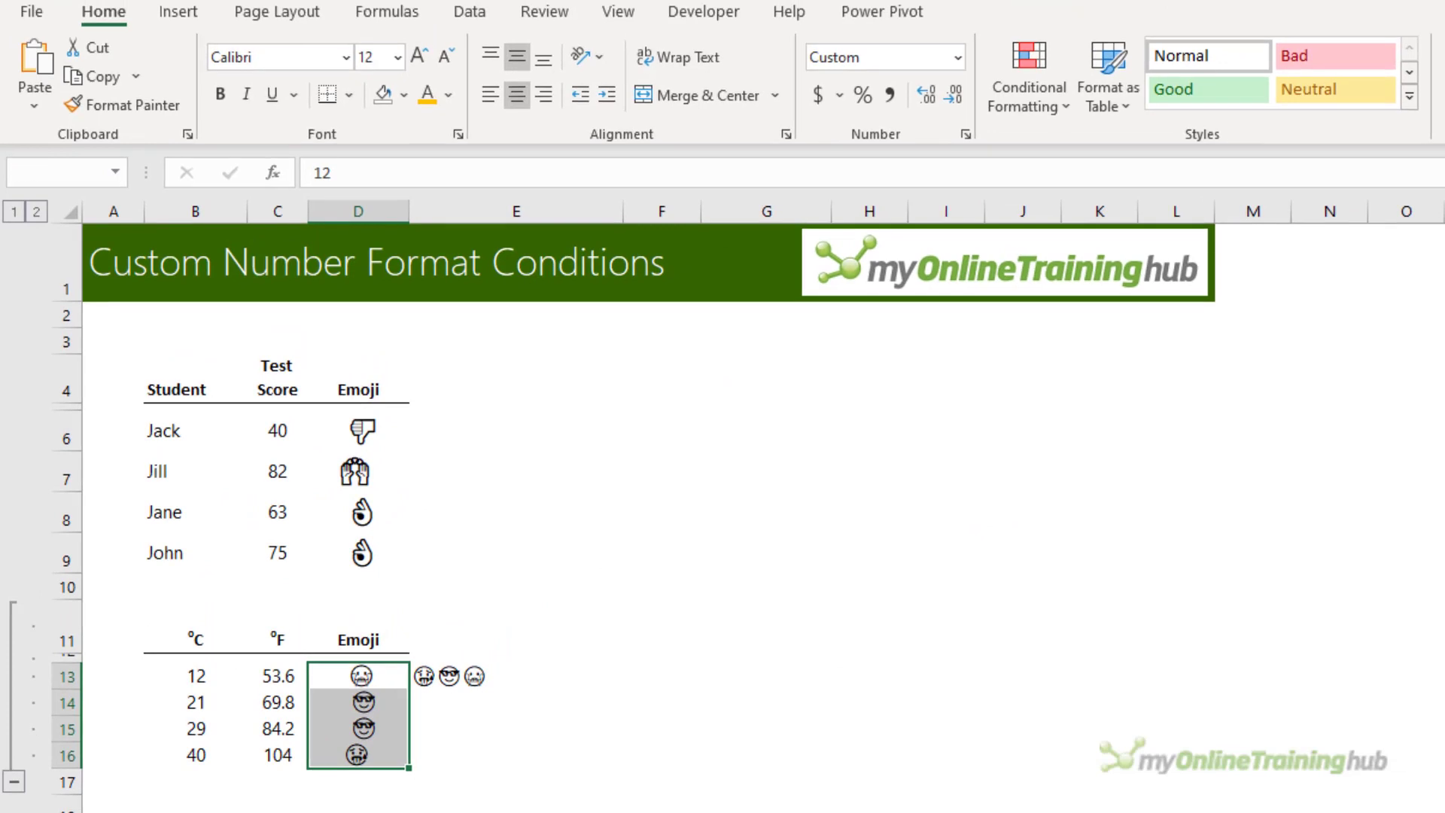
- Enlarge D13:D16 to size 16 and delete the stray space after [>20] in their format code
click(424, 61)
click(424, 61)
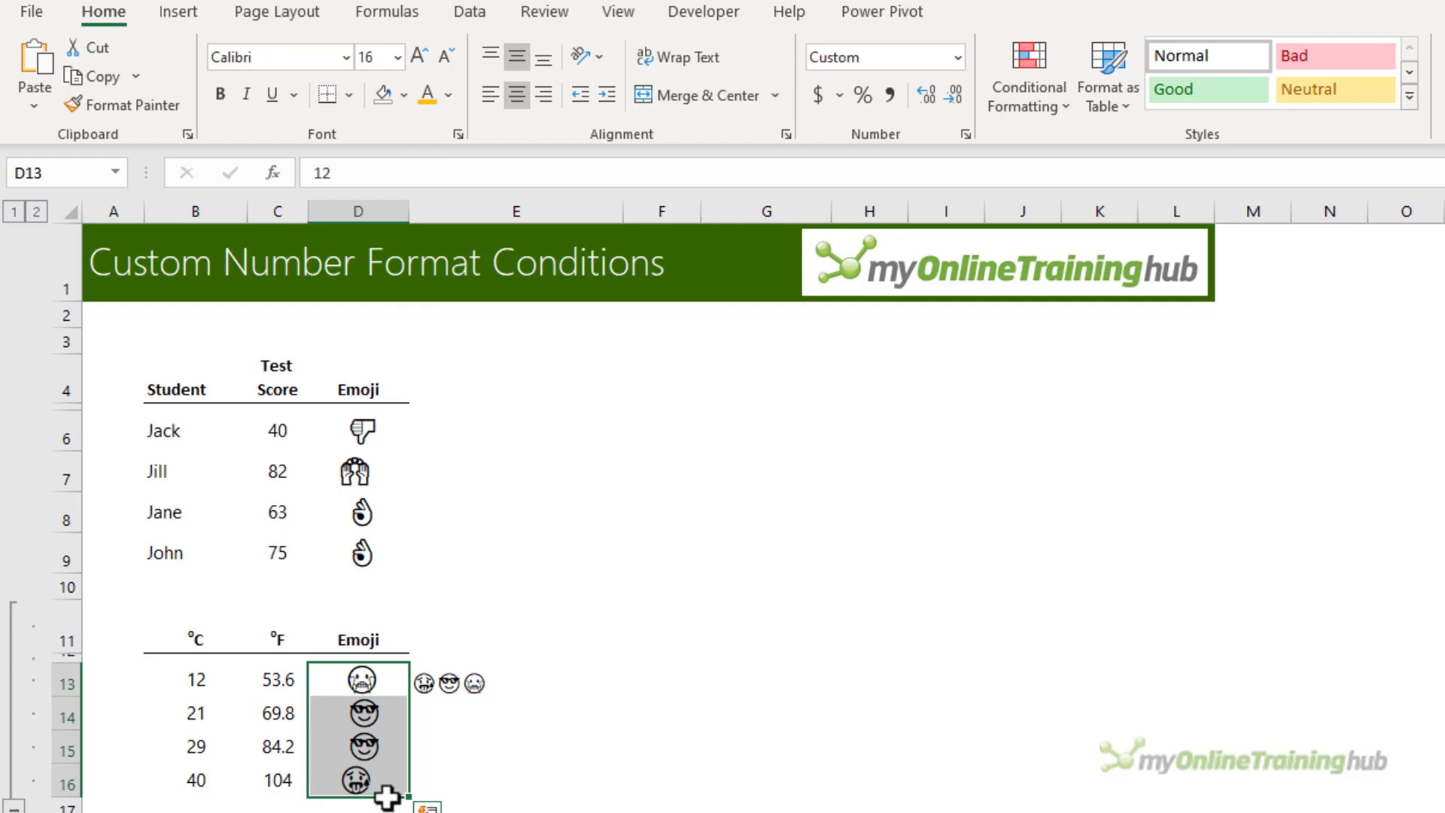
key(ctrl+1)
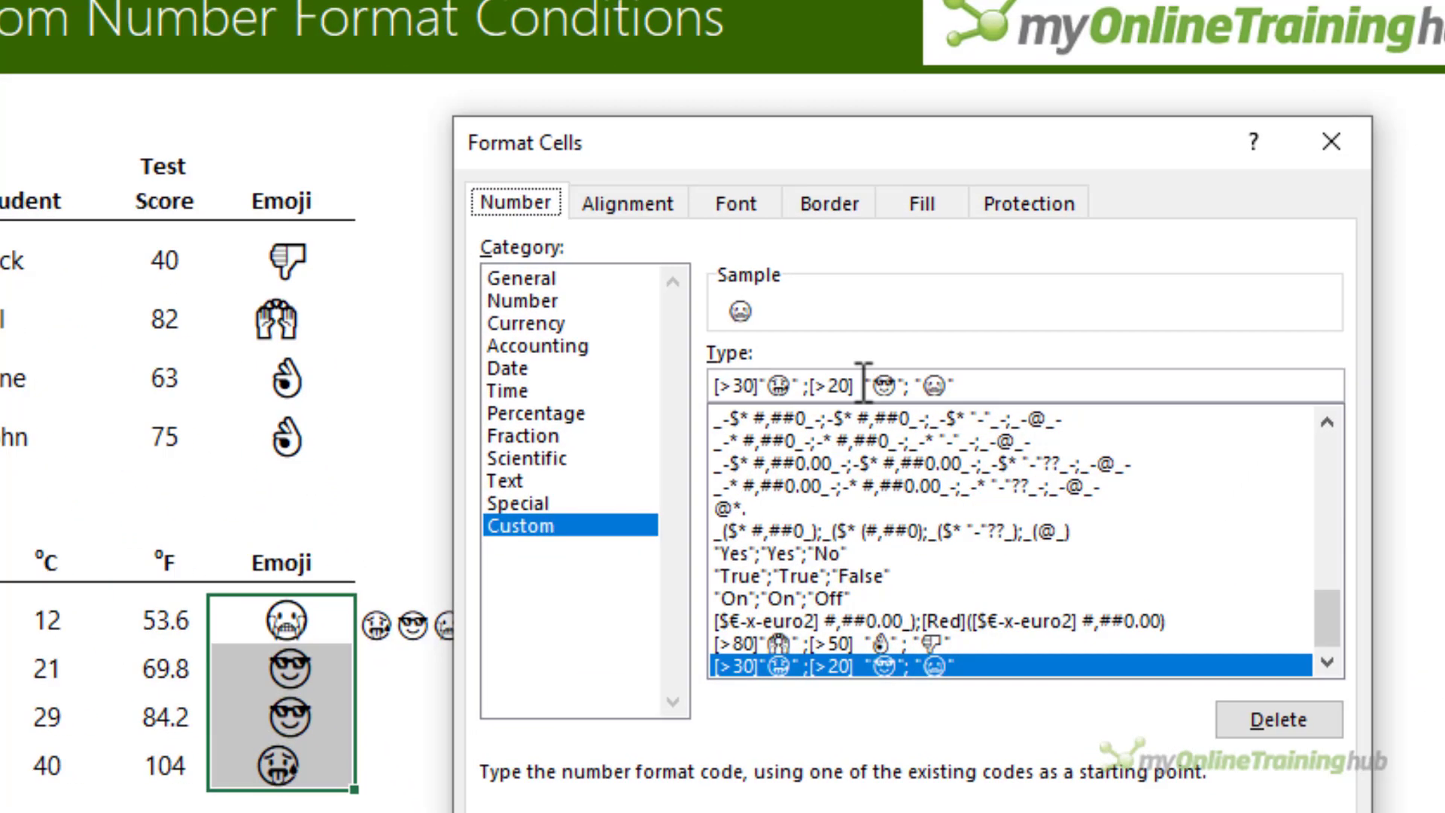
click(863, 383)
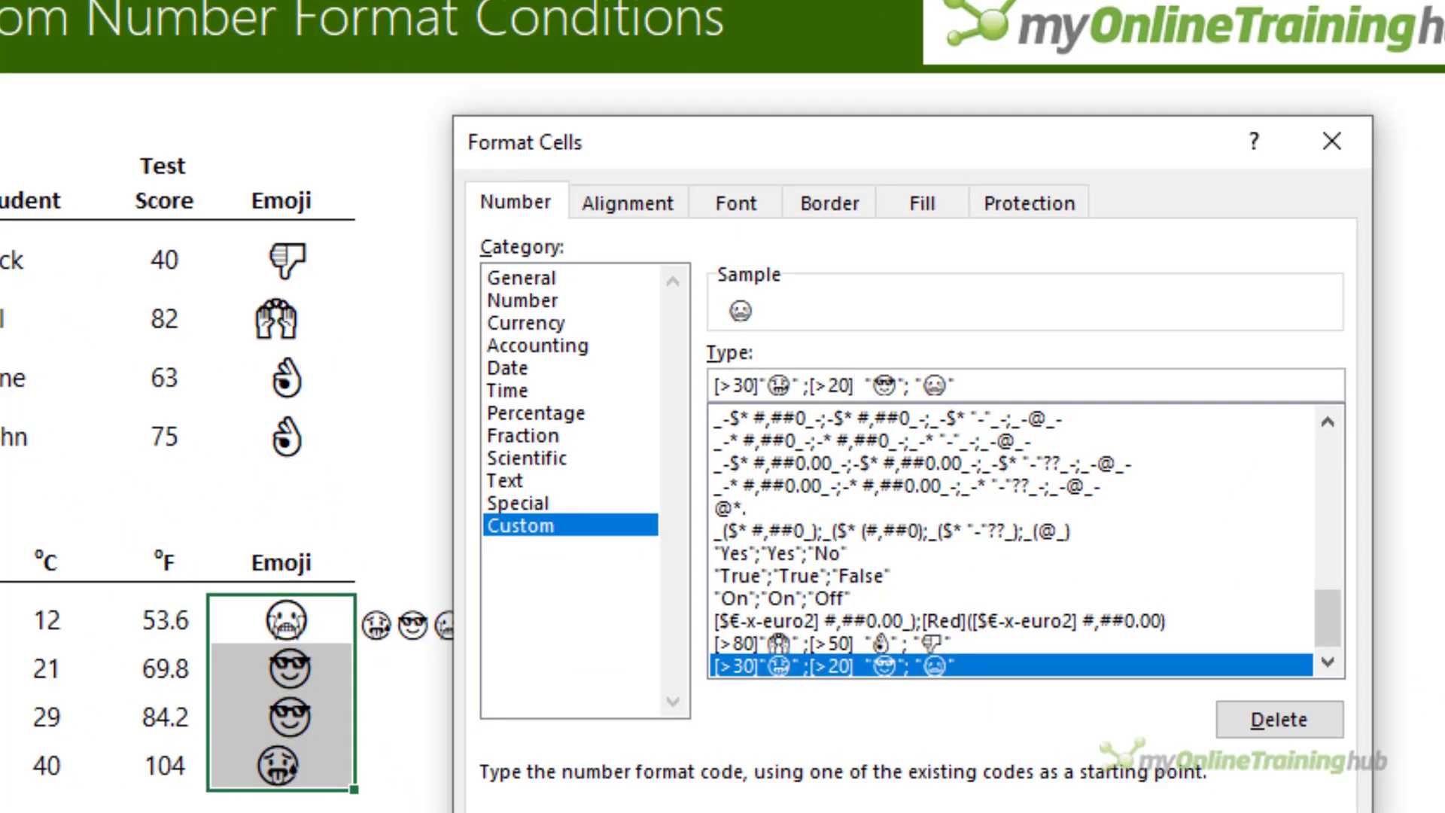
key(Delete)
key(Delete)
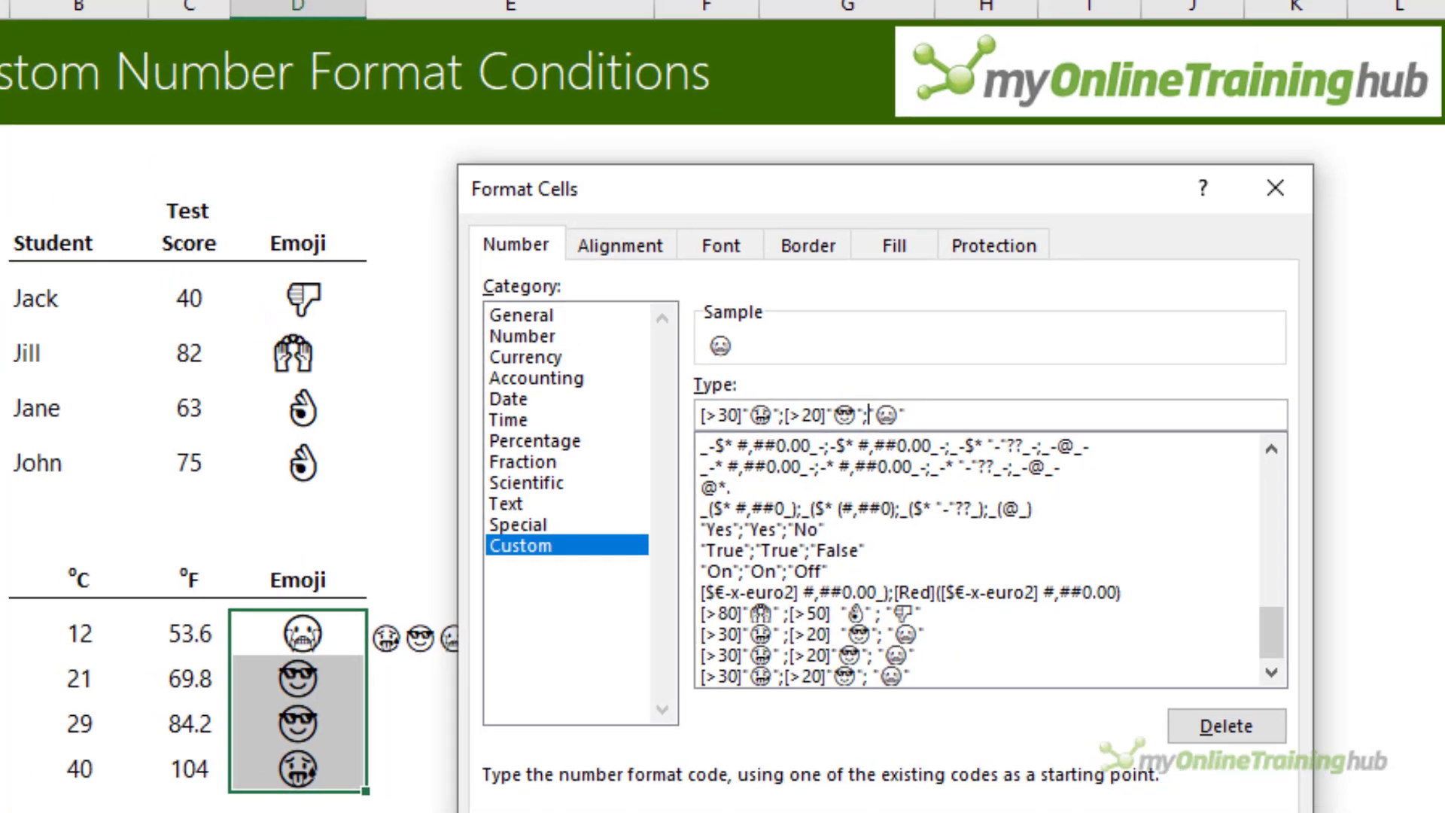
click(1038, 812)
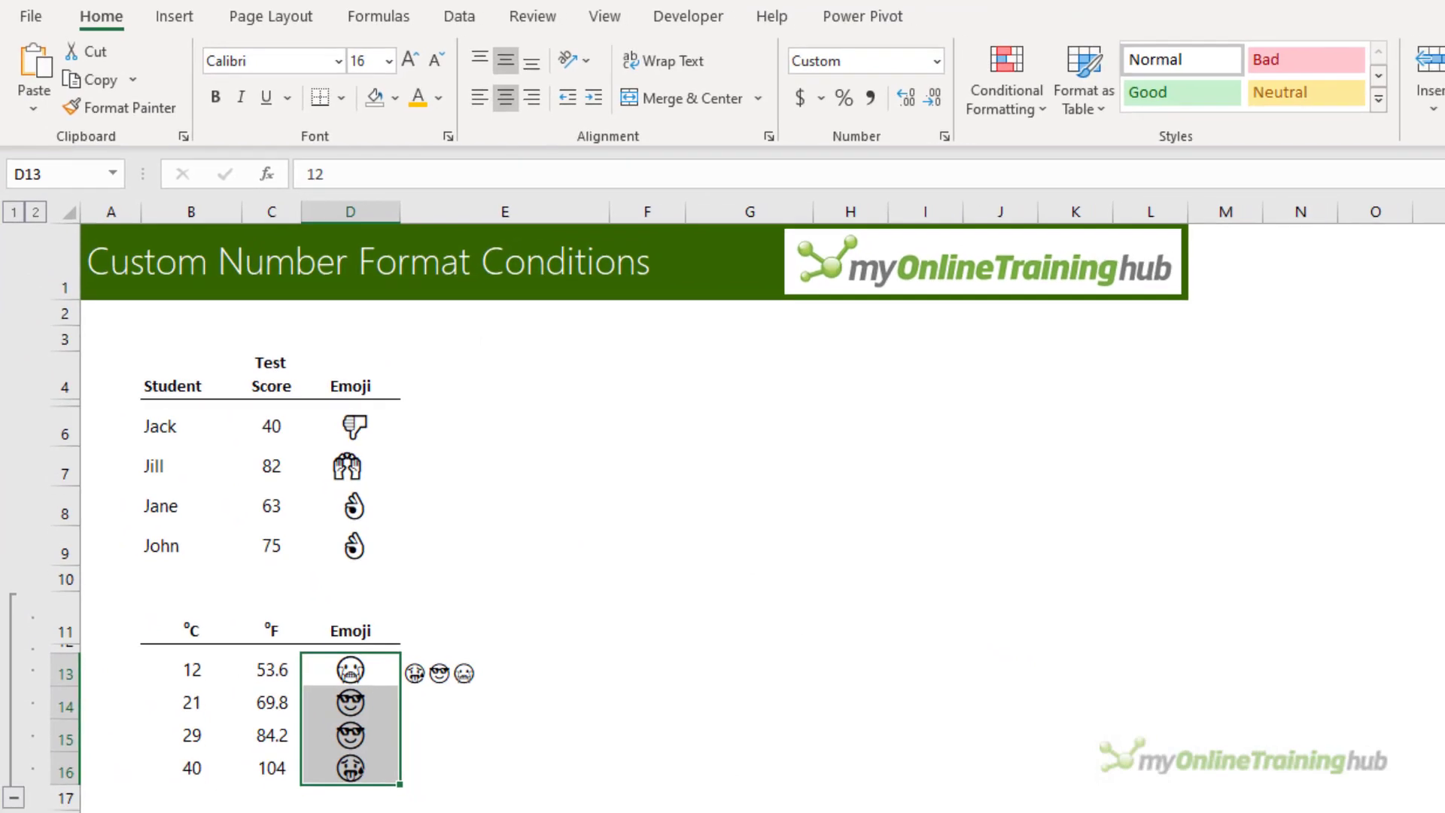
- Select cell B19 holding =UNICHAR(HEX2DEC("1F60E")), which shows the sunglasses emoji
click(144, 709)
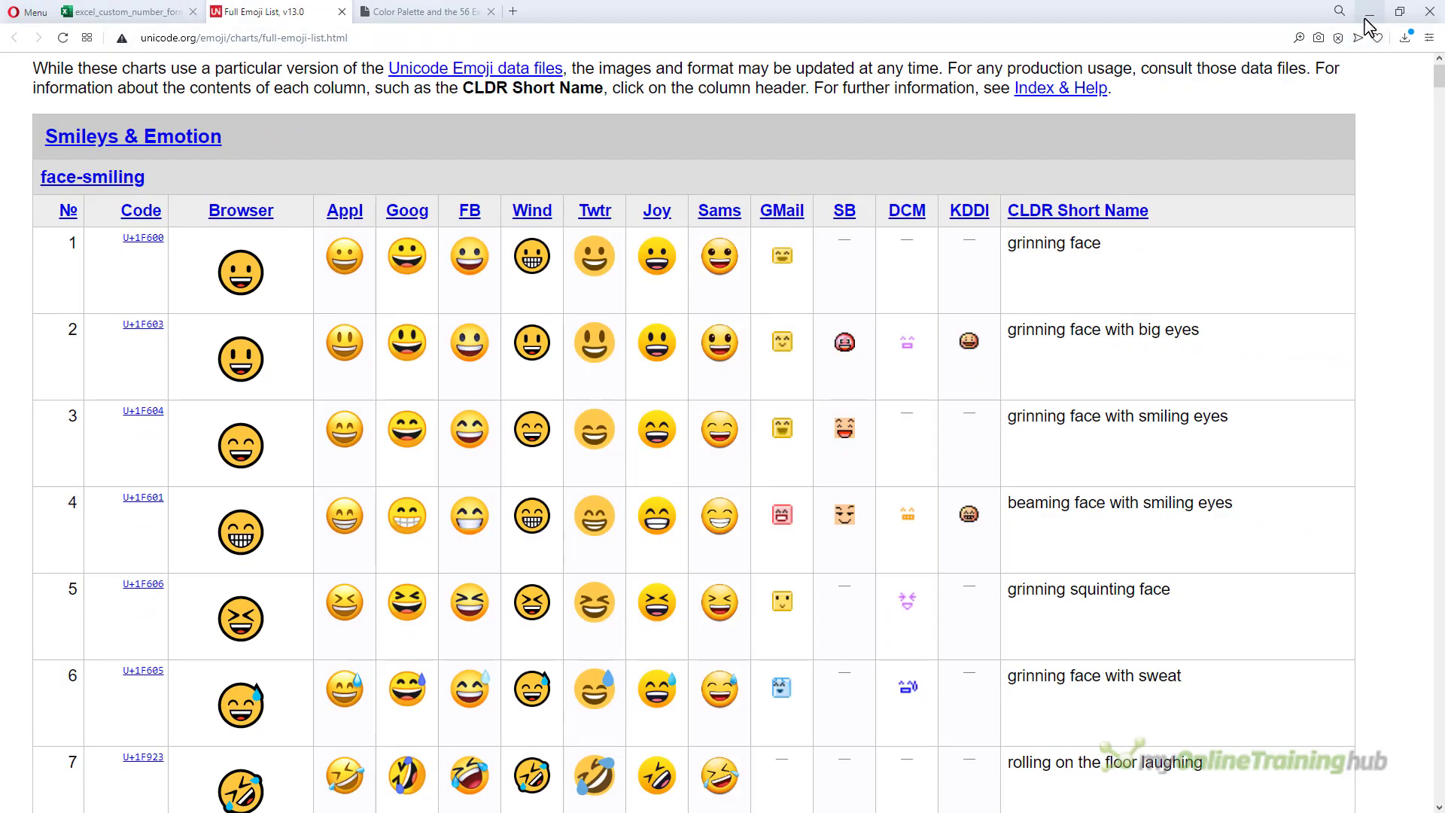
- Back in Excel, recommit the B19 UNICHAR formula that turns 1F60E into the sunglasses emoji
key(alt+Tab)
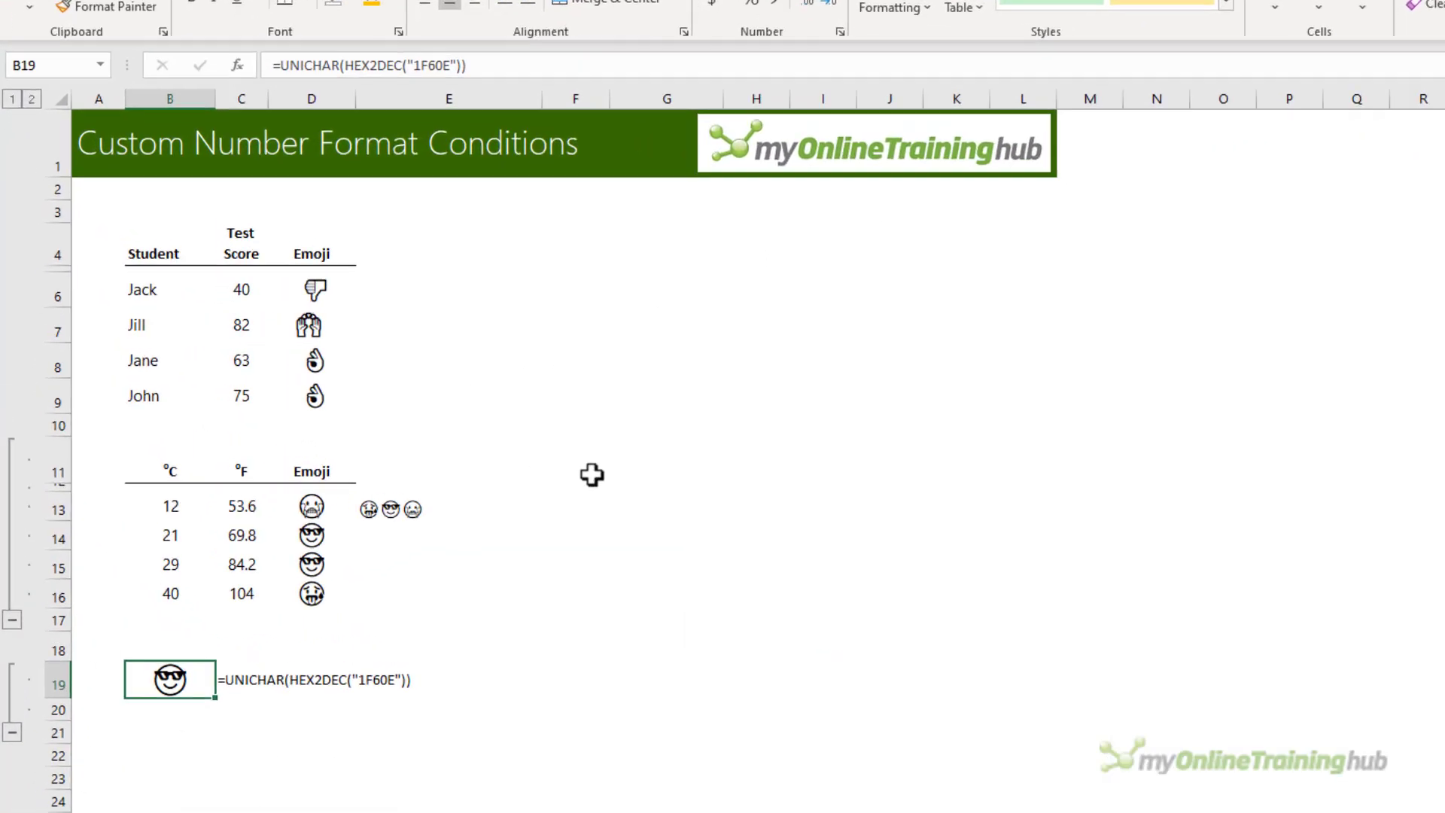
click(545, 22)
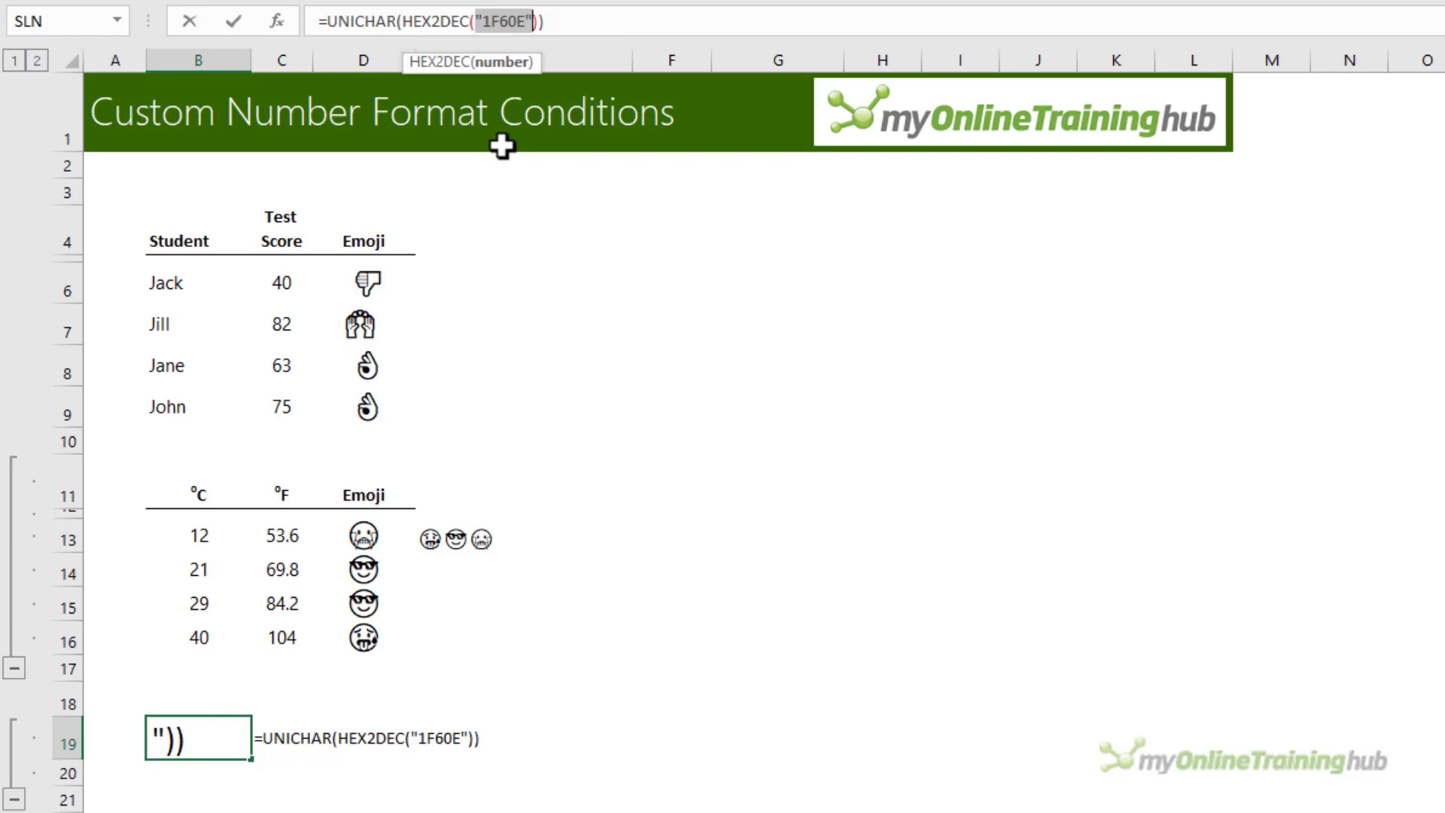
key(ctrl+Return)
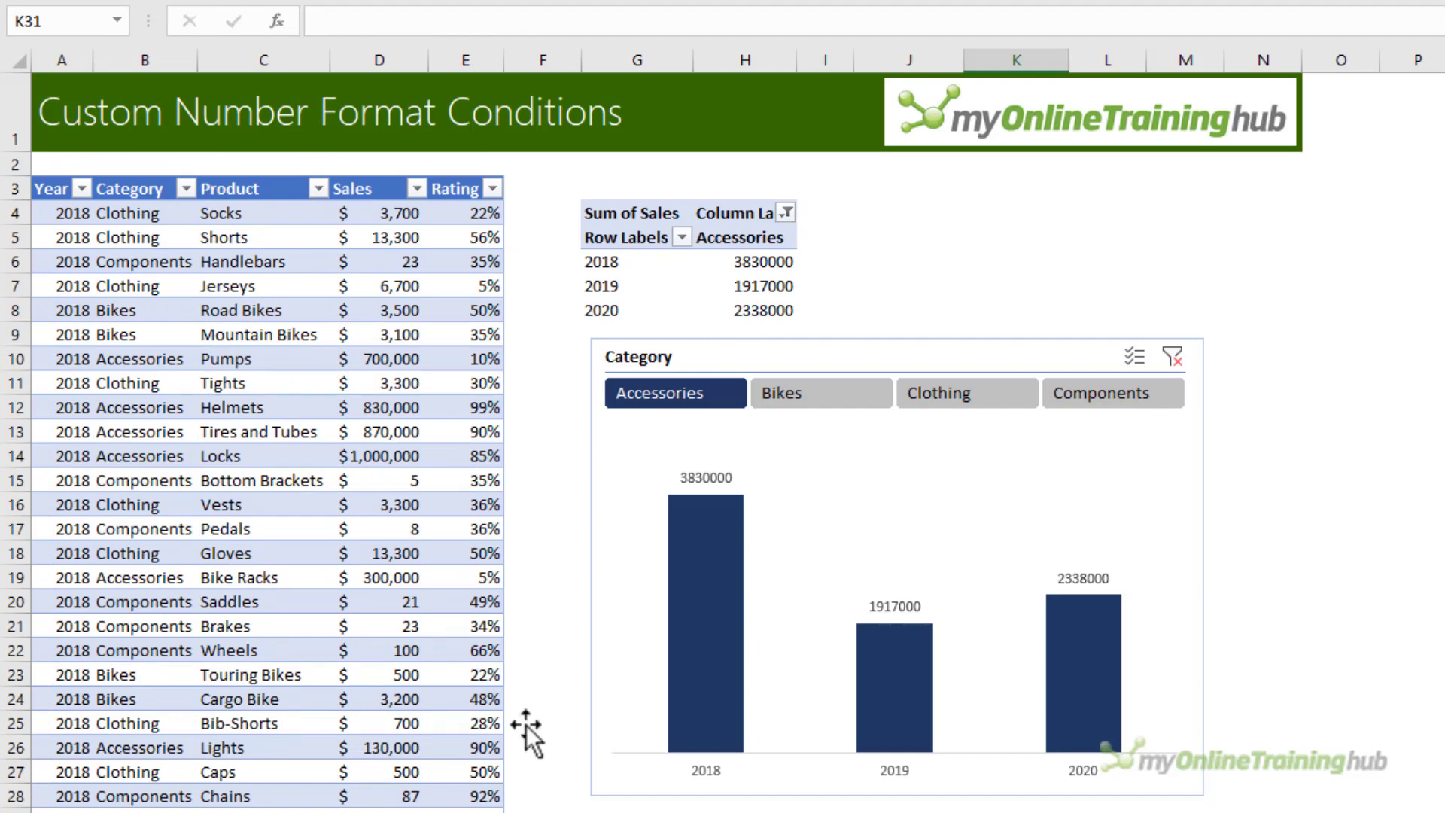
- Cycle the Category slicer through Bikes, Clothing and Accessories, ending on Components (267, 451, 621)
click(803, 395)
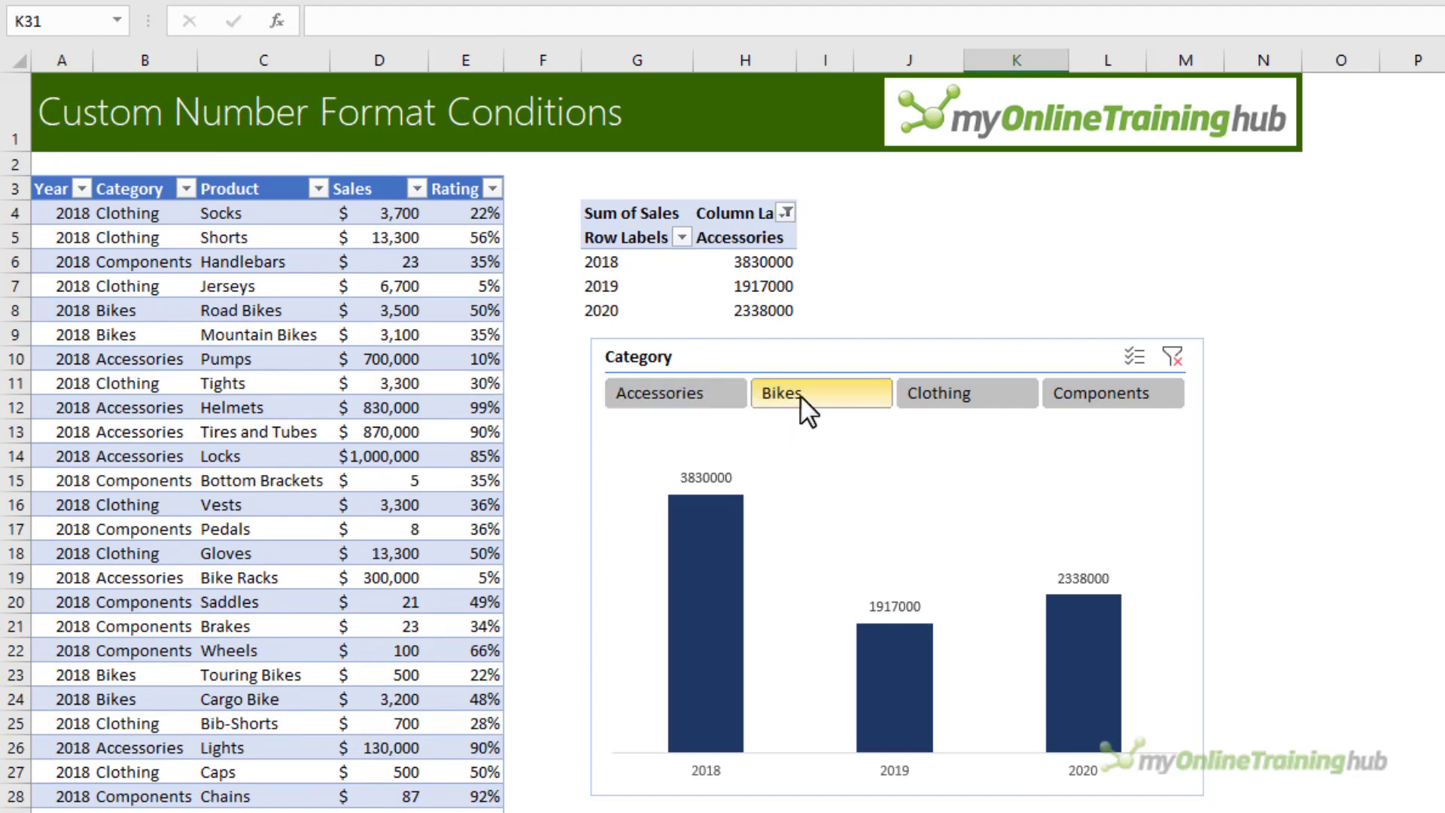
click(912, 394)
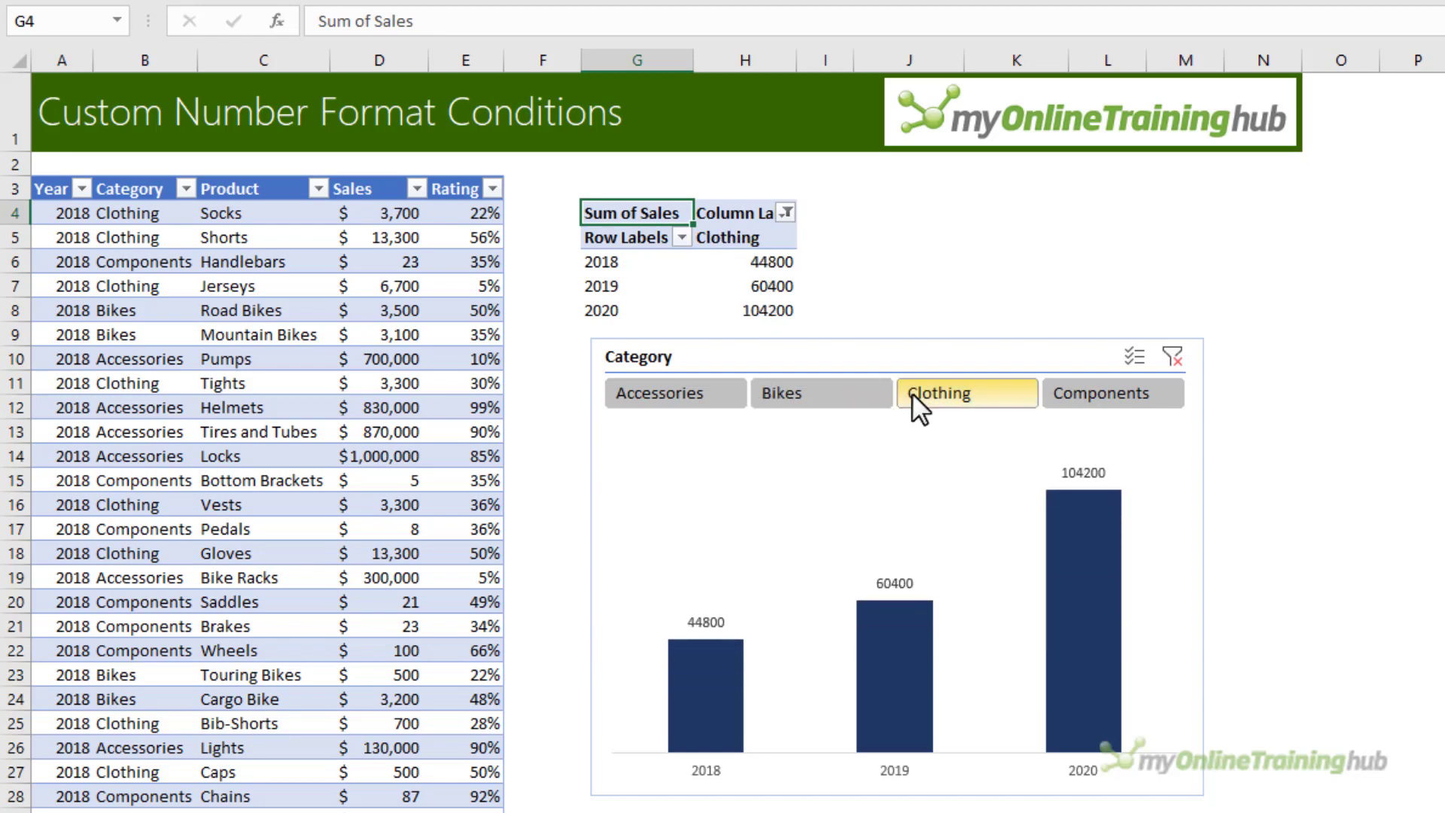
click(1056, 403)
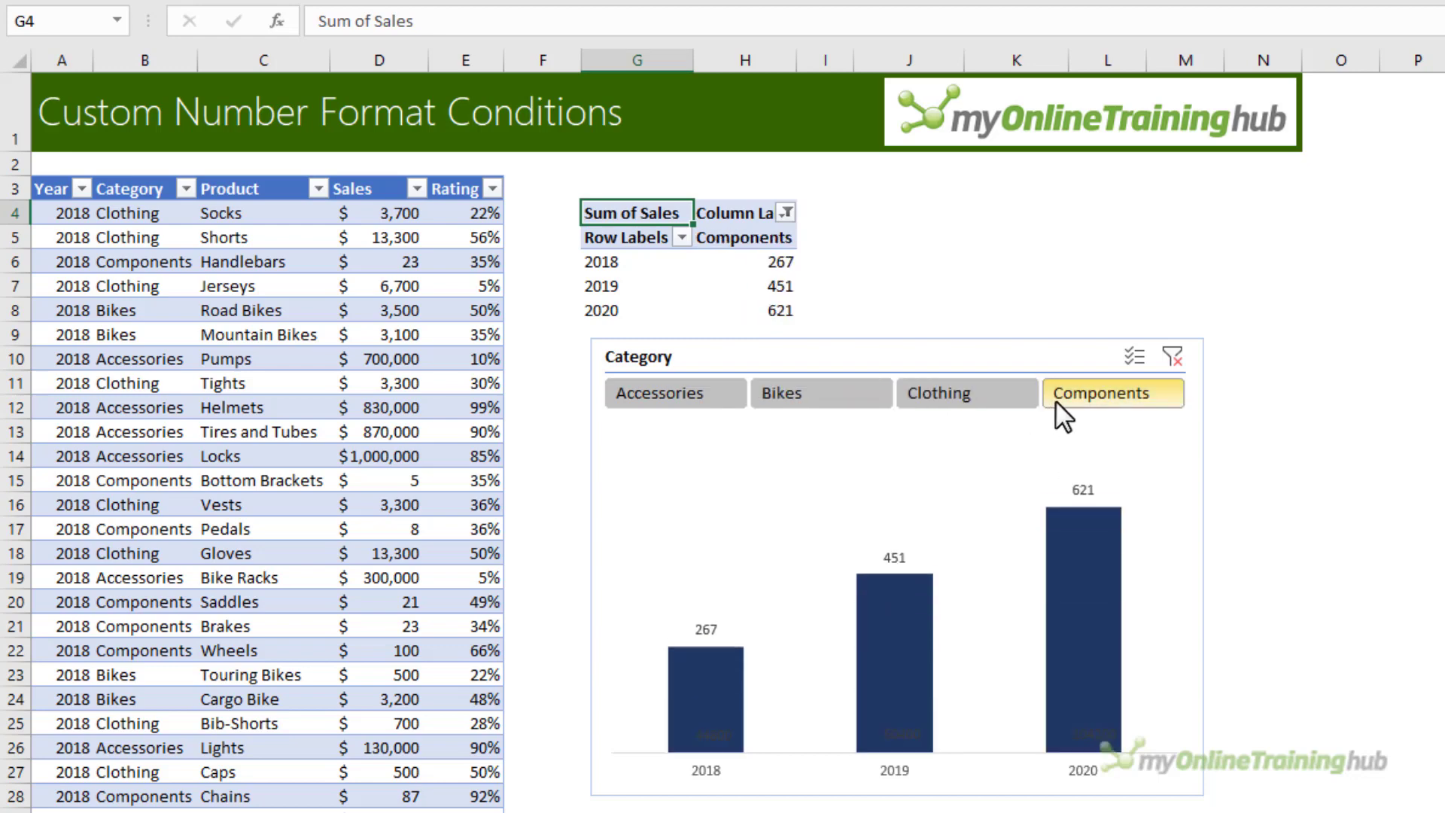
click(986, 404)
click(831, 403)
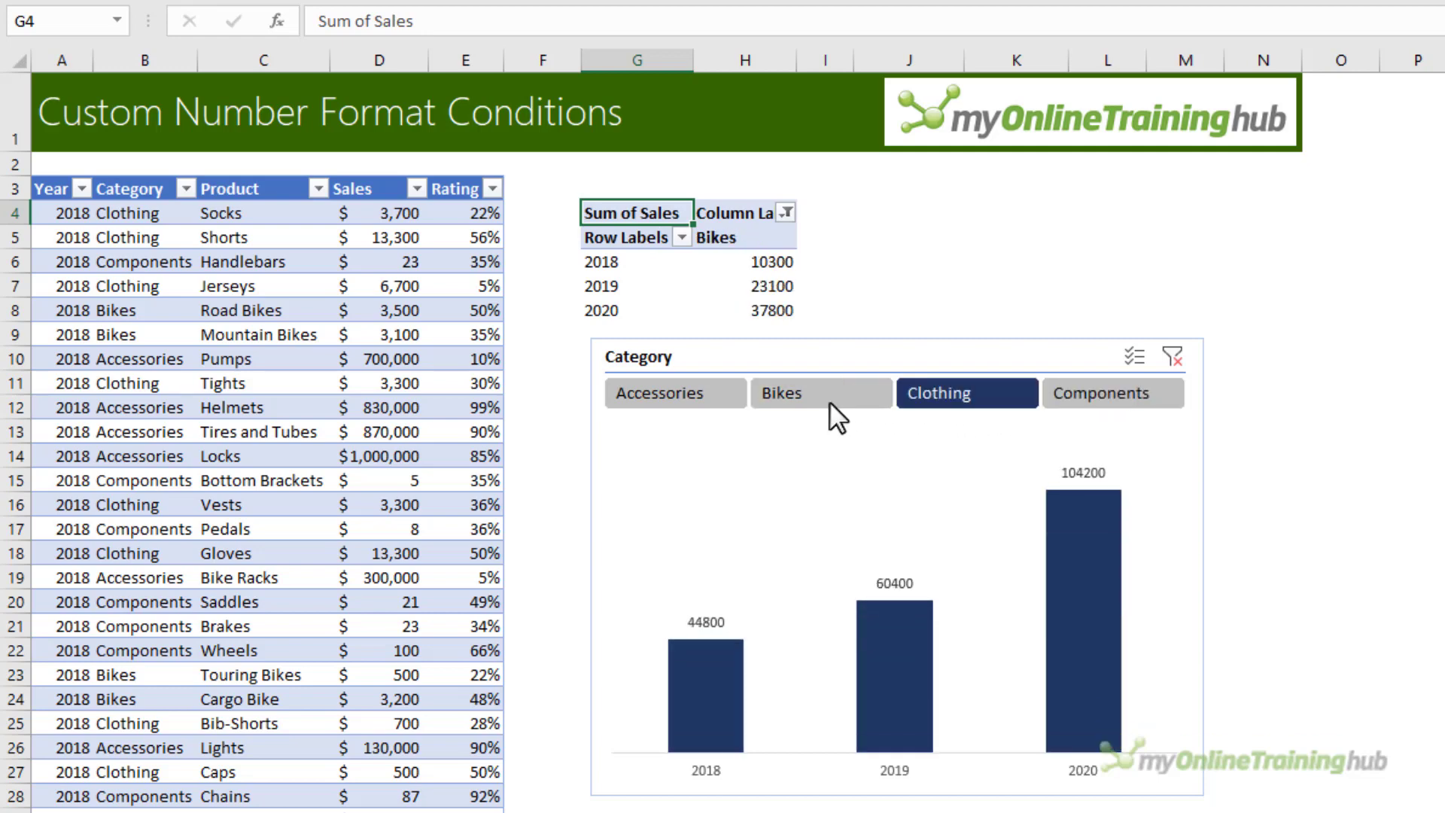
click(720, 396)
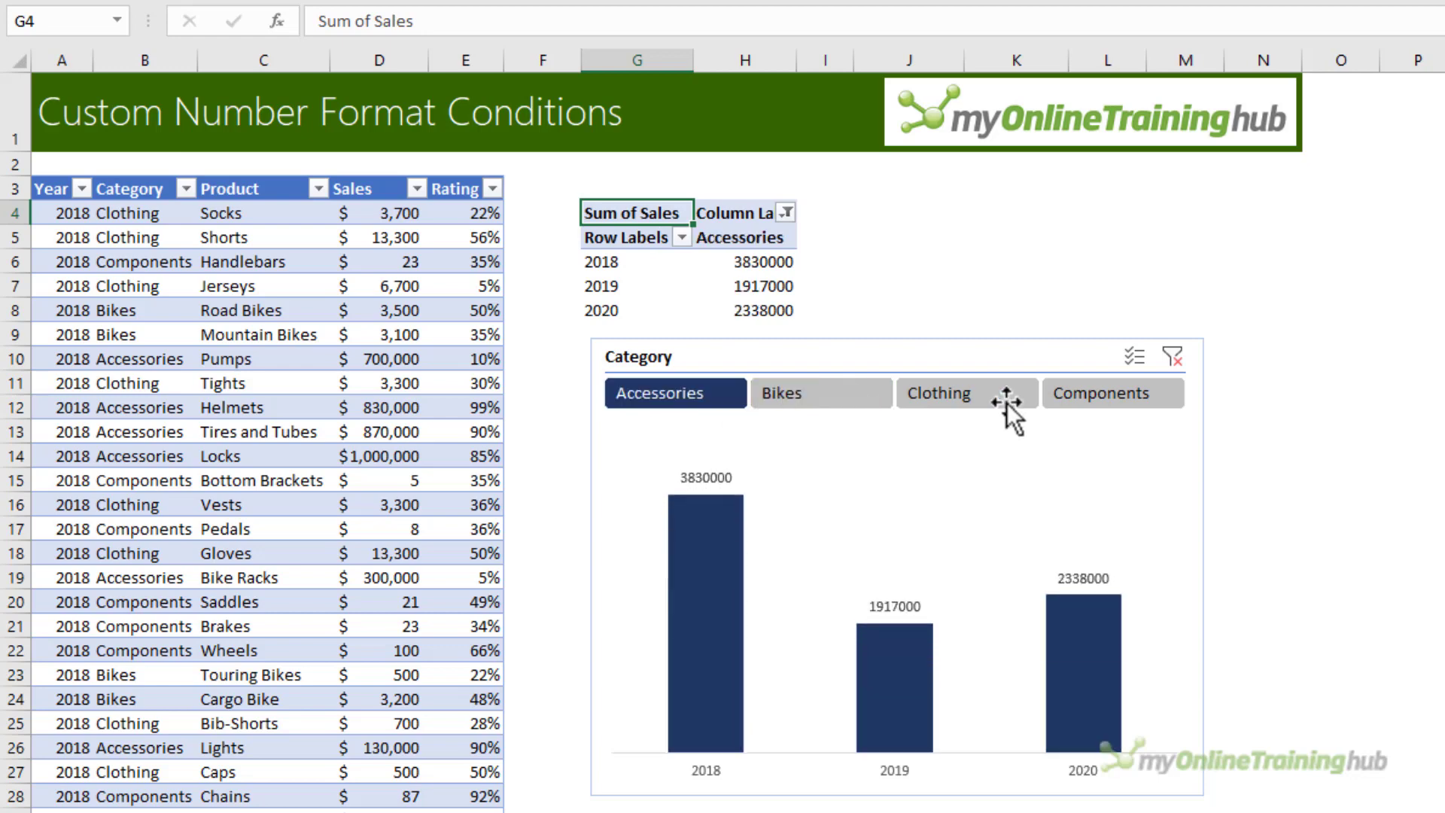
click(1074, 396)
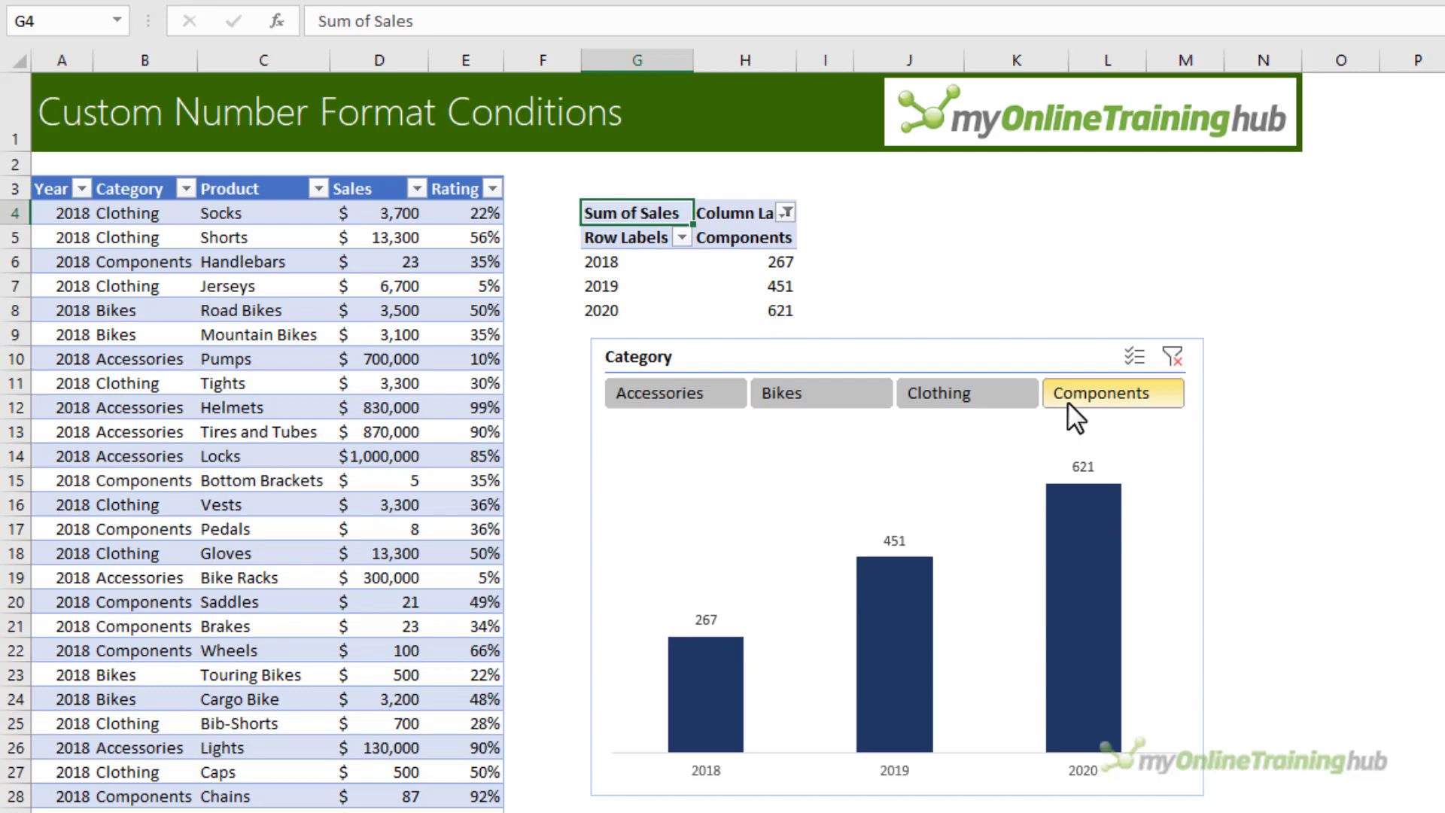
click(868, 391)
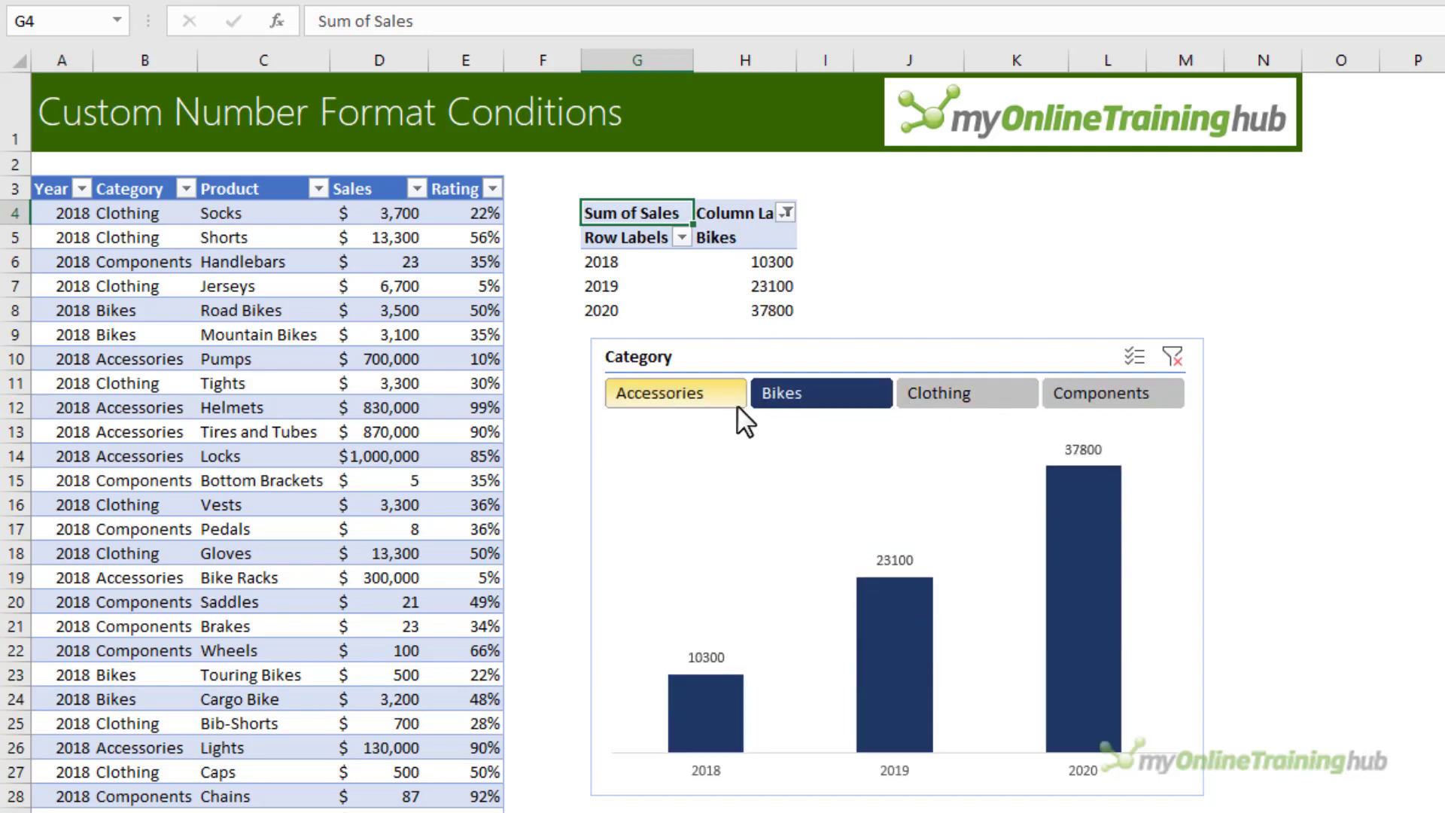
click(1057, 403)
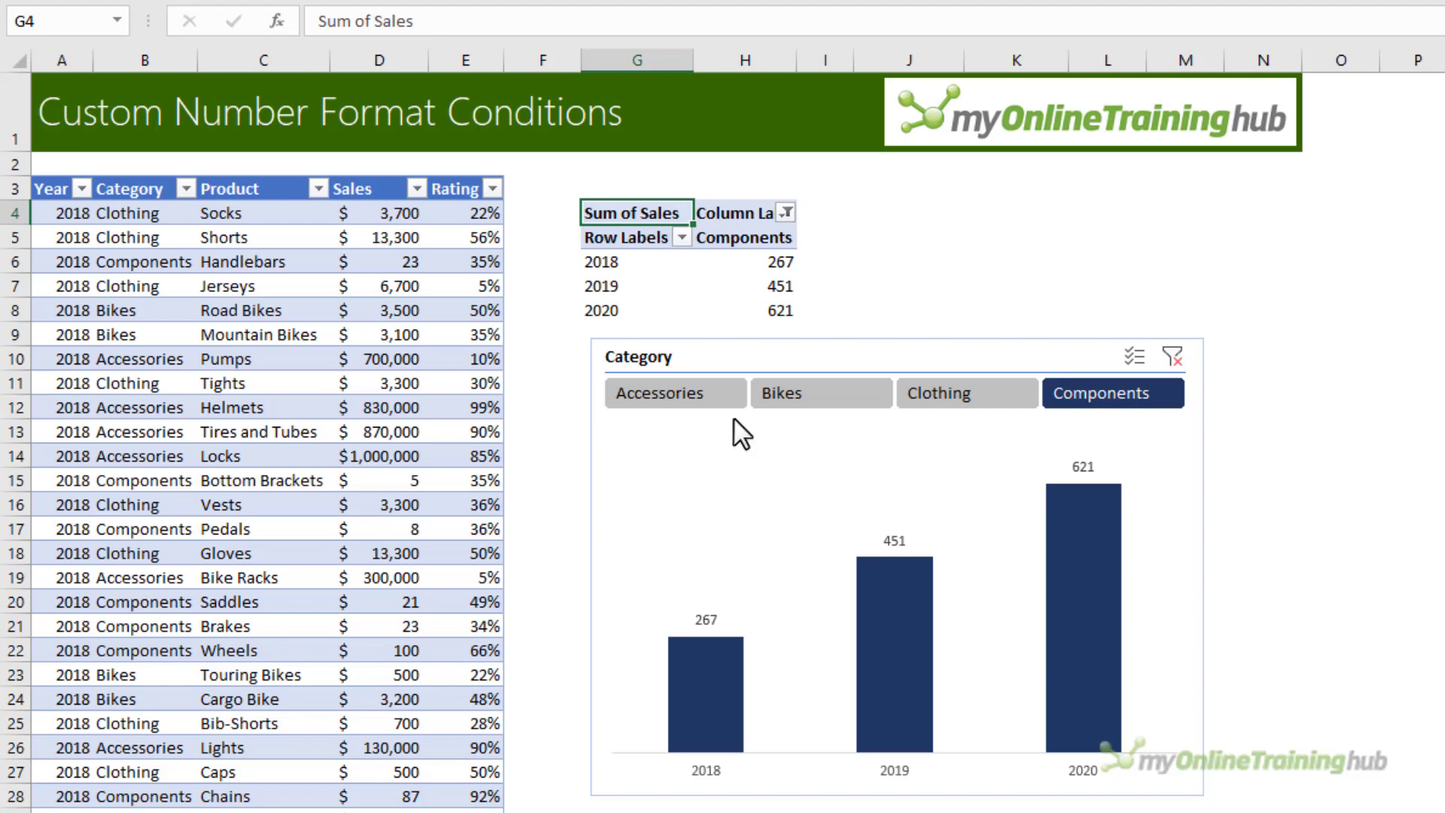
- Open the Number Format settings for the pivot's Sum of Sales value cell H6
key(Right)
key(Down)
key(Down)
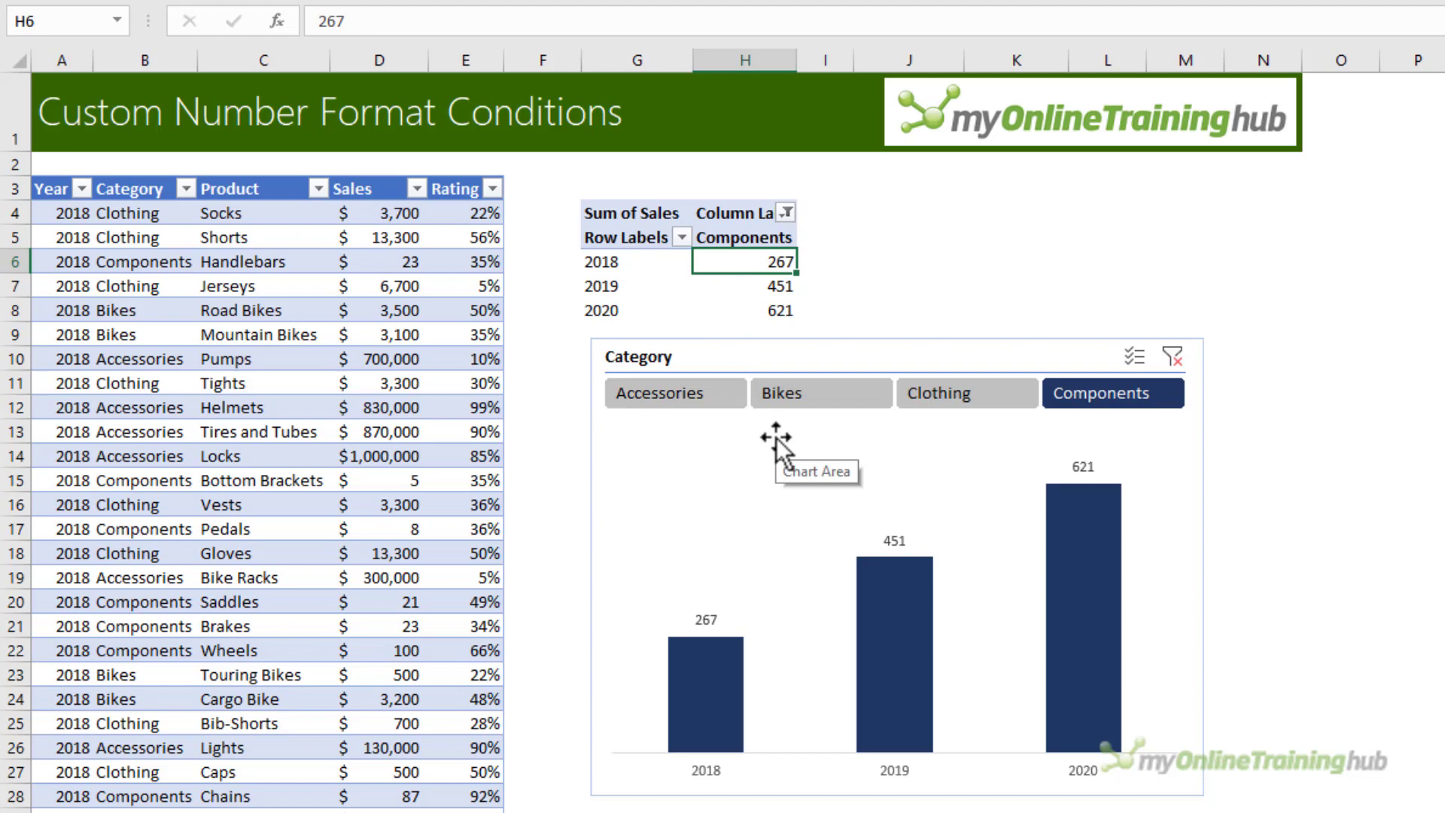
right_click(753, 262)
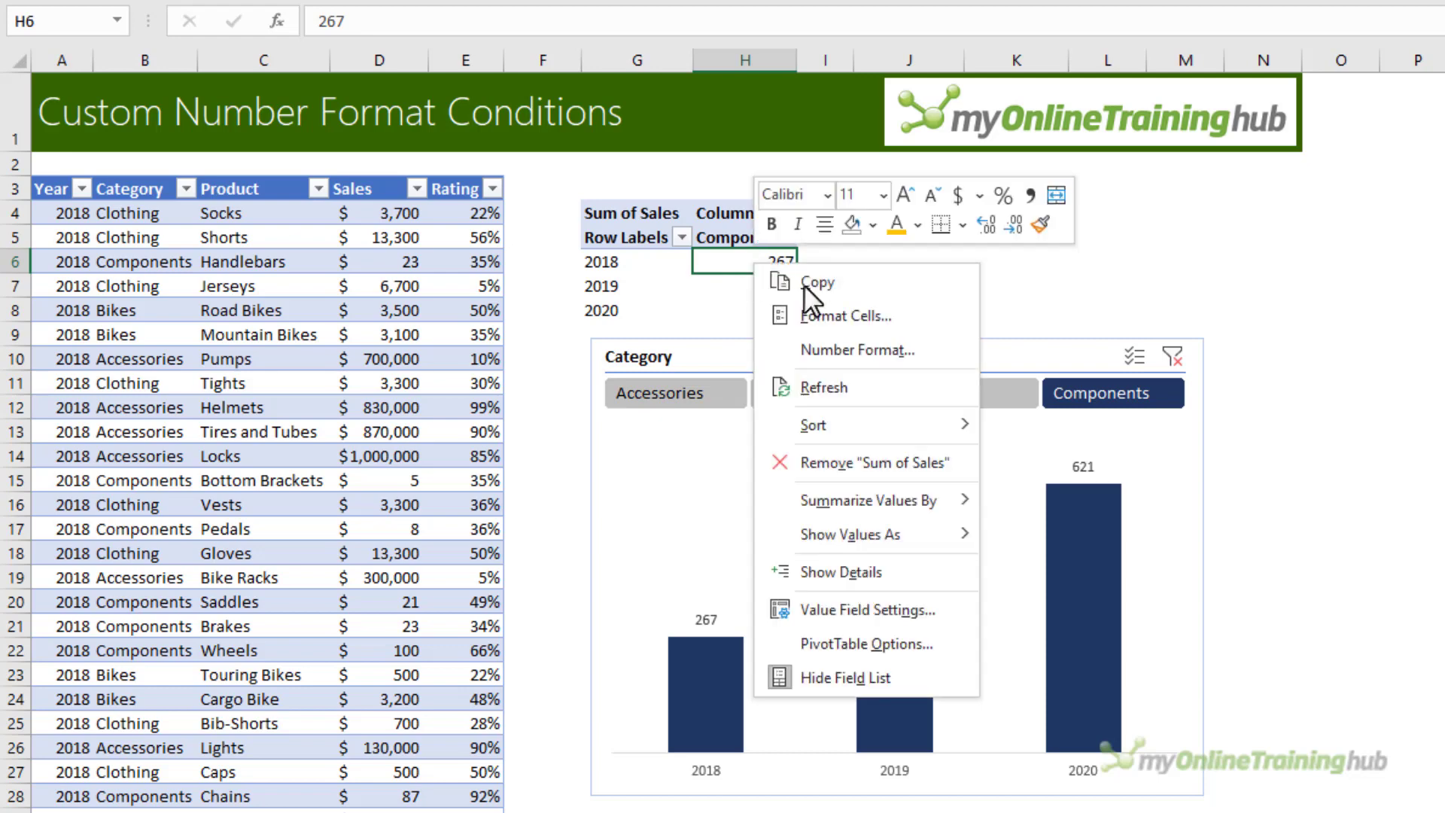
click(945, 350)
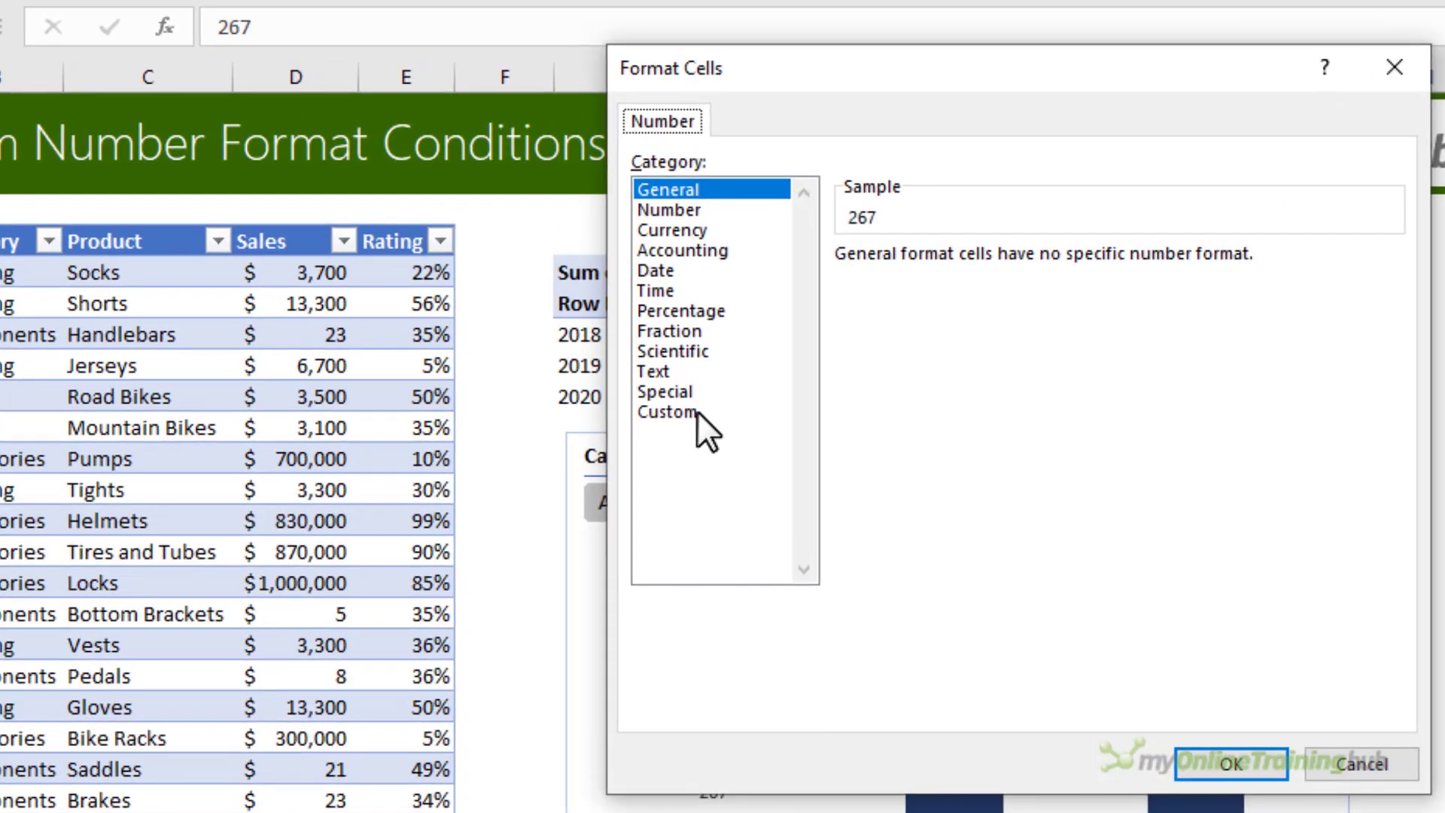
- Replace the General code with the custom code [>=1000000]$#.0,,"M";[>=1000]$#.0,"K";$#,##0
click(696, 411)
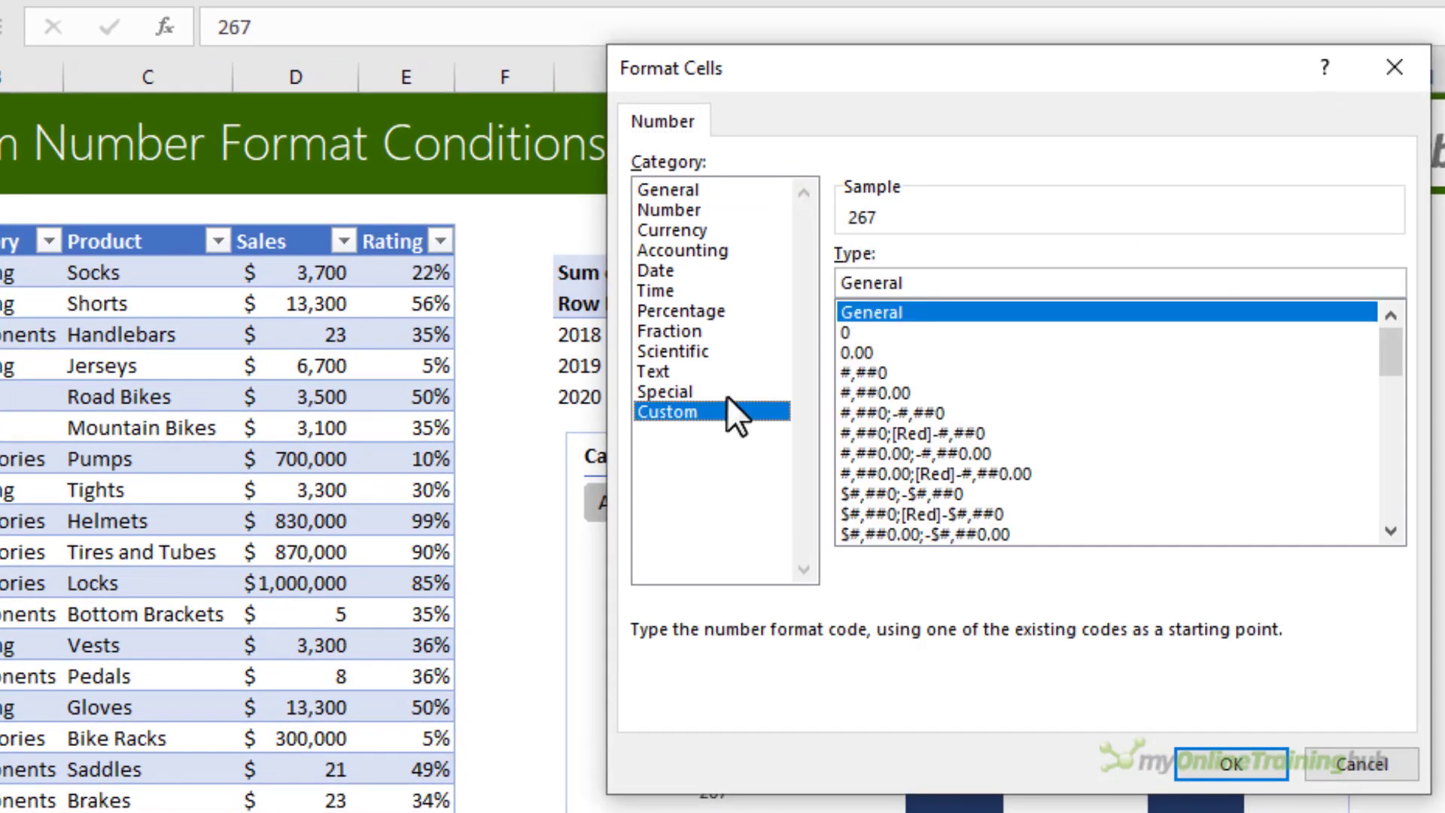
key(Delete)
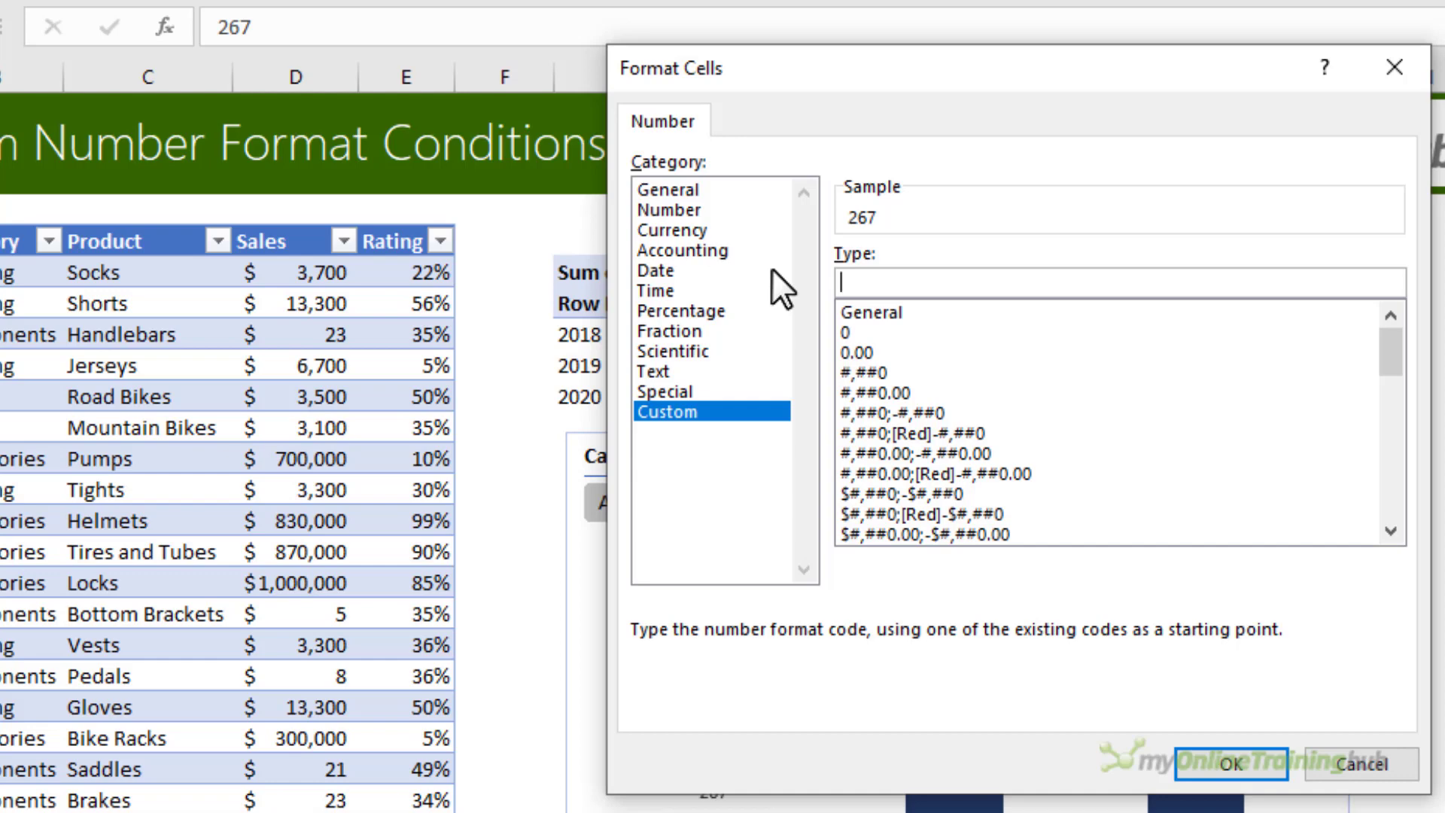
text([>=1000000])
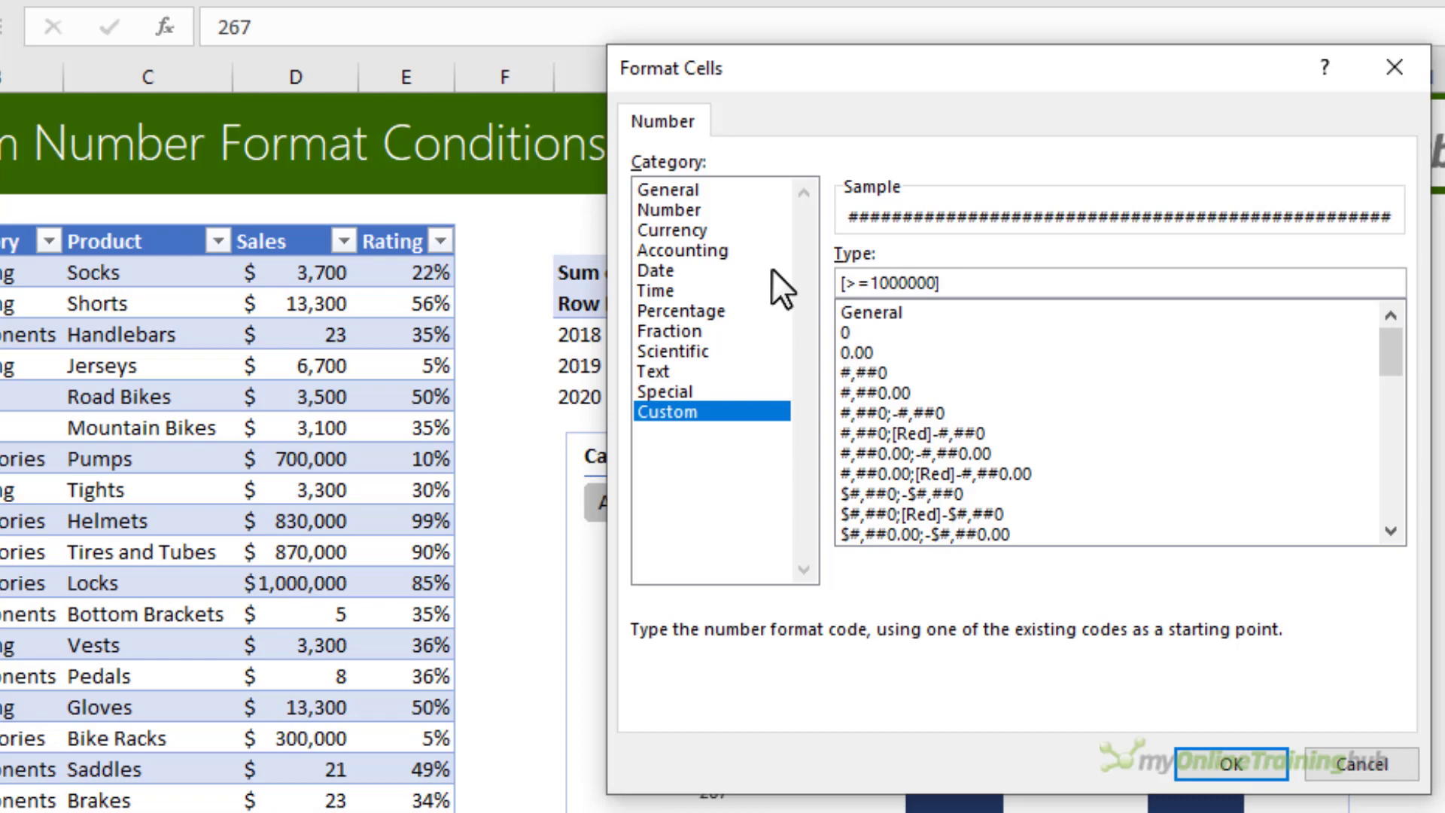
text($)
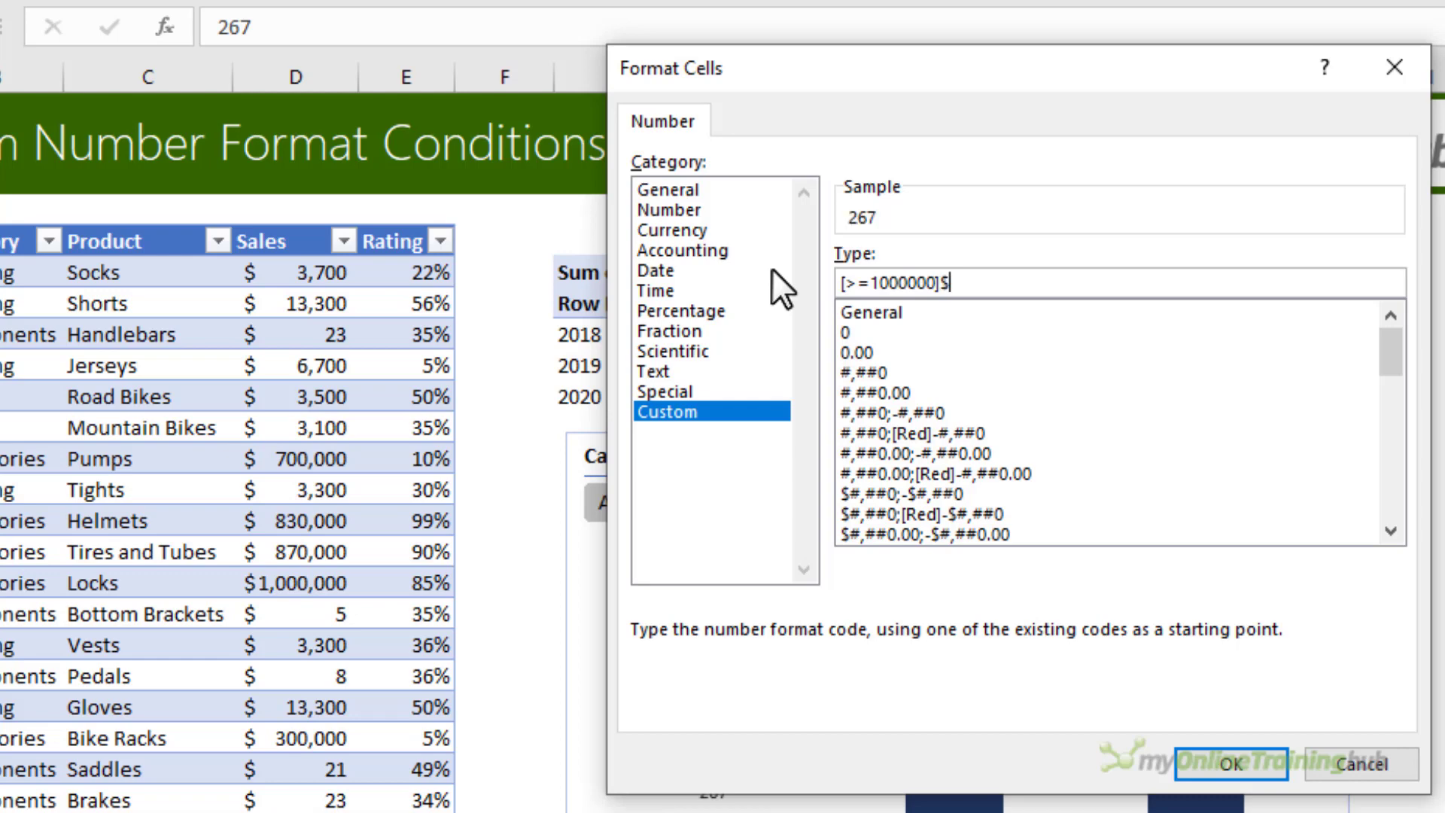
text(#.0,,"M";[)
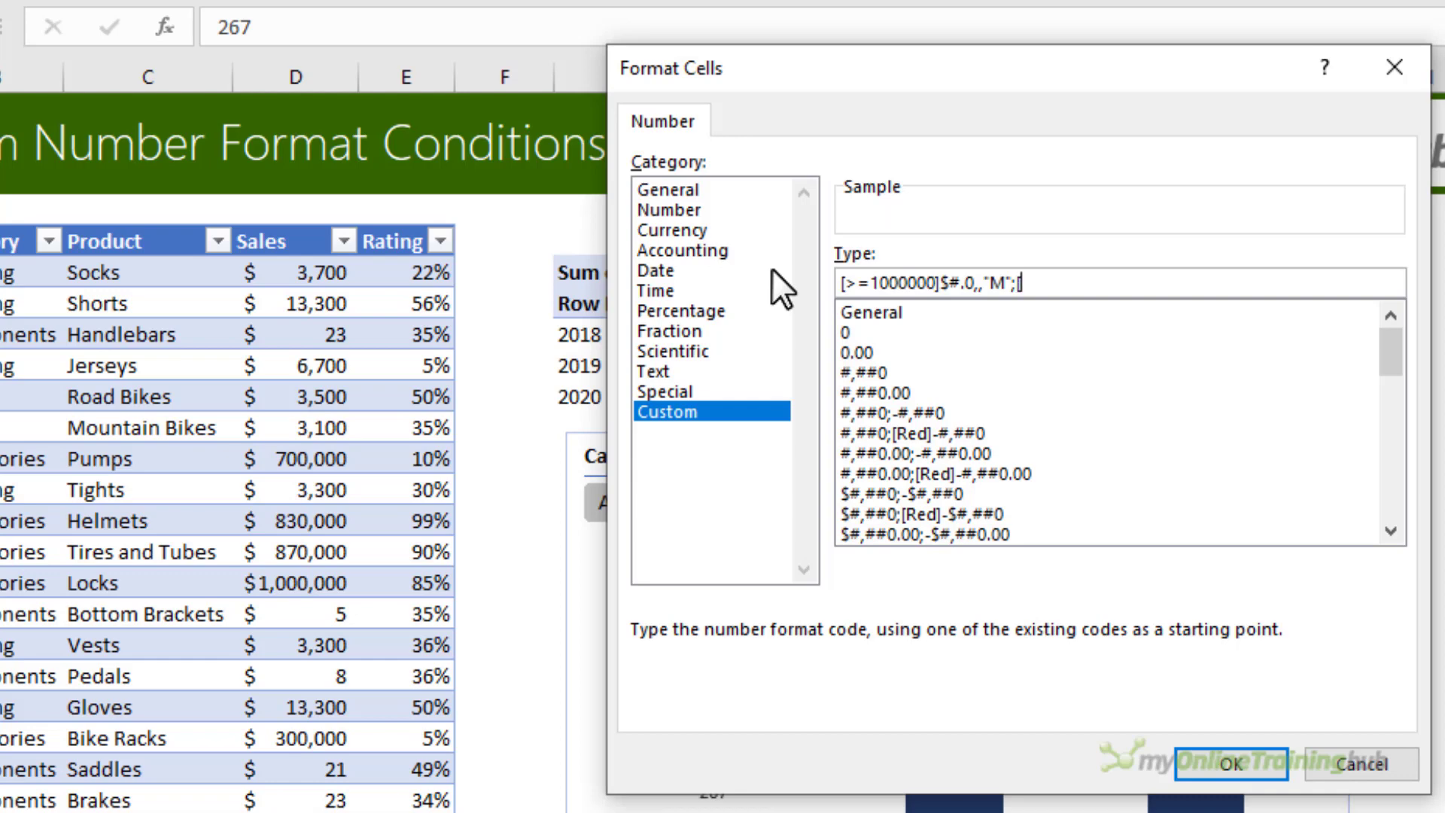
text(>=1000])
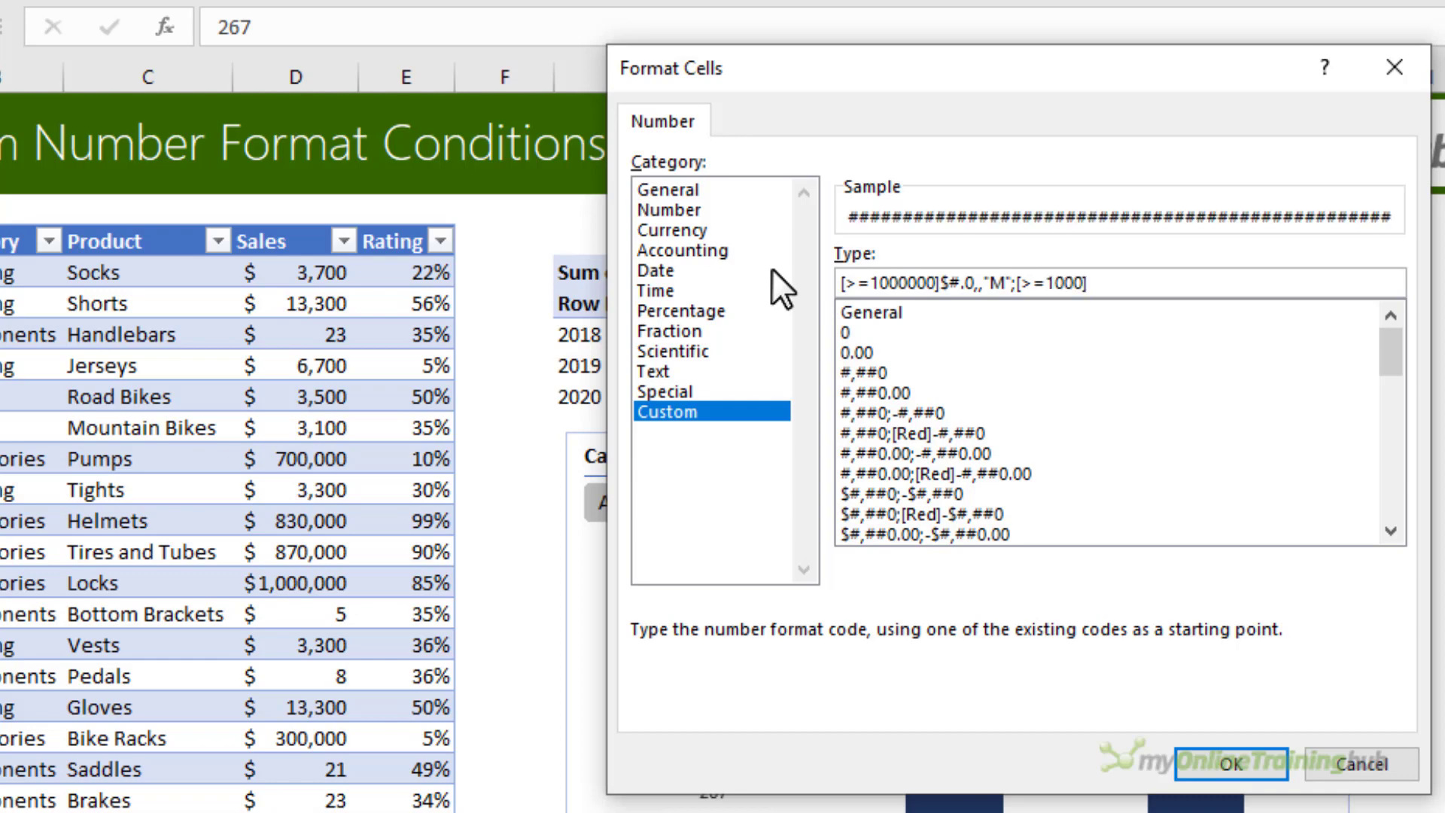
text($#.0,"K";)
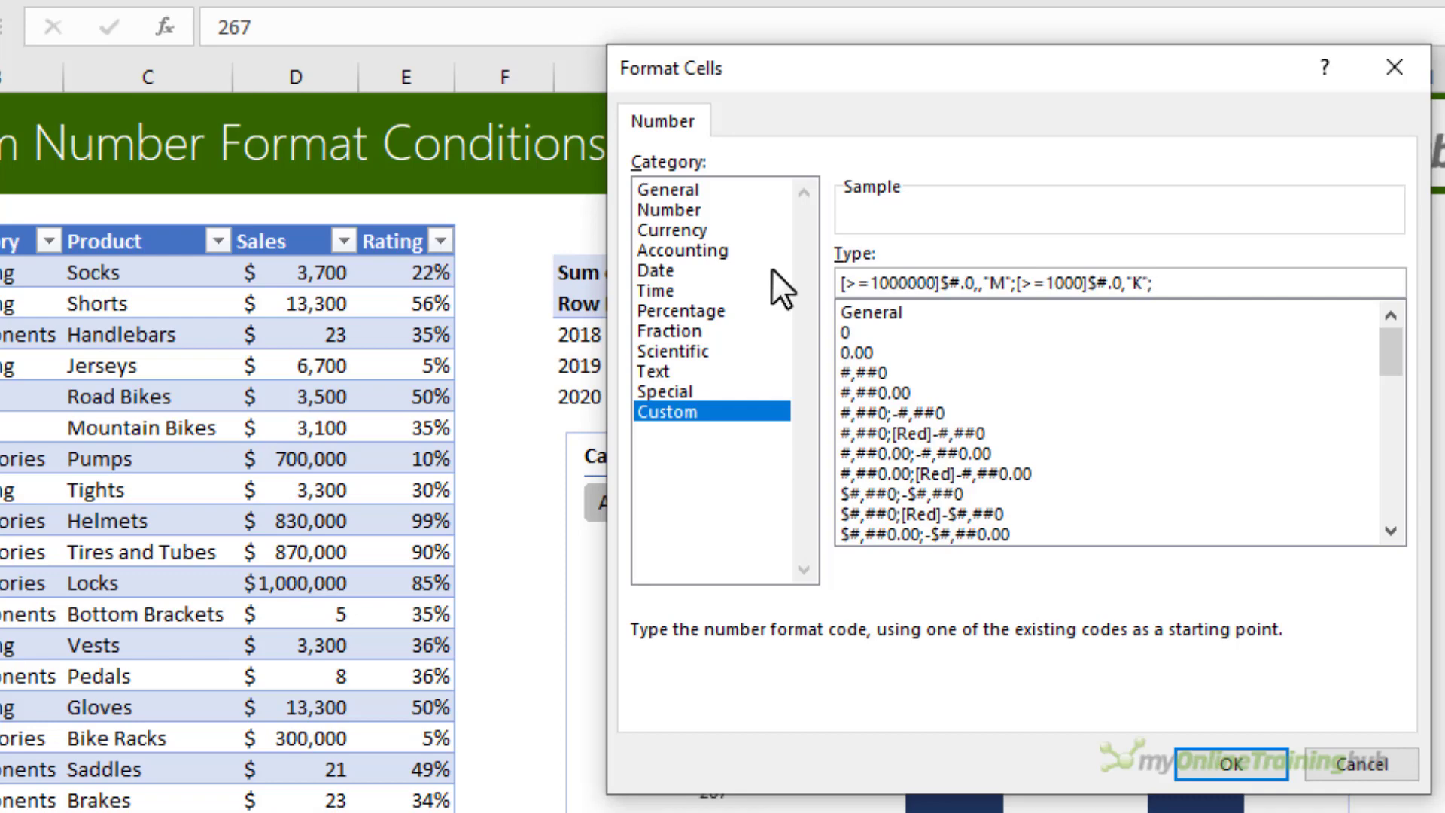
text($#,##0)
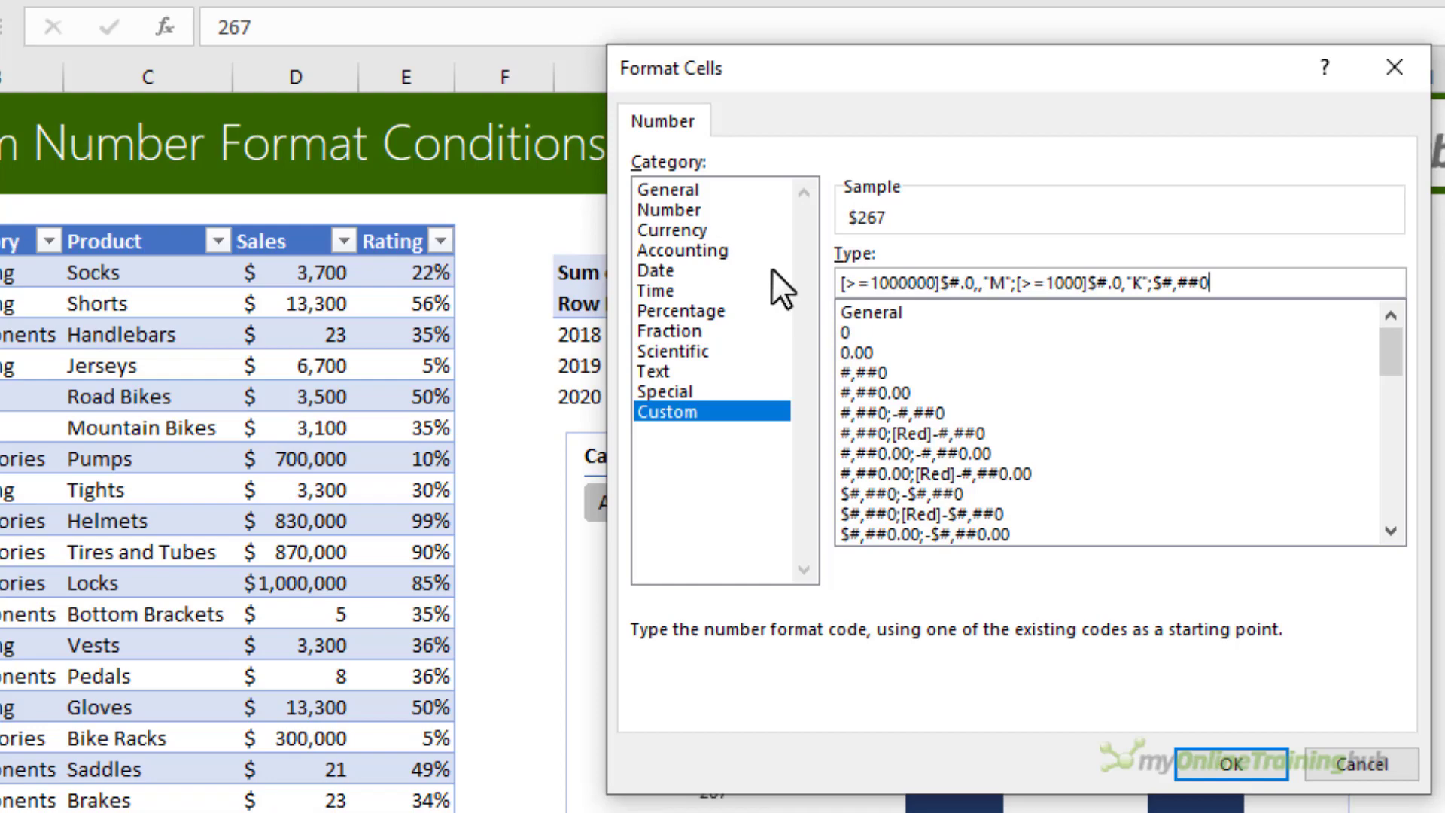
- Apply the M/K format, then check Clothing, Bikes, Components and Accessories totals in the pivot and chart
click(1226, 765)
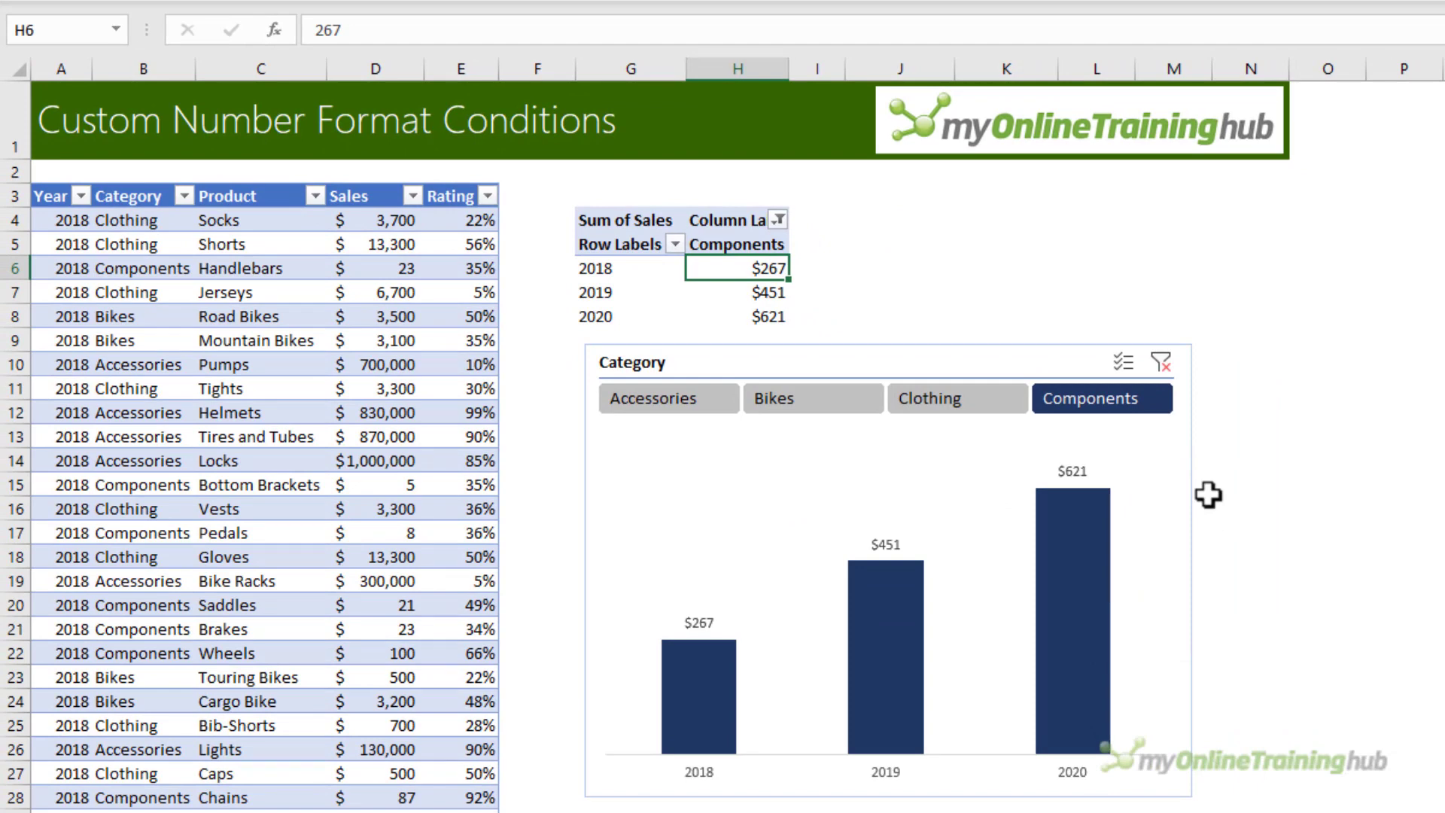
click(983, 407)
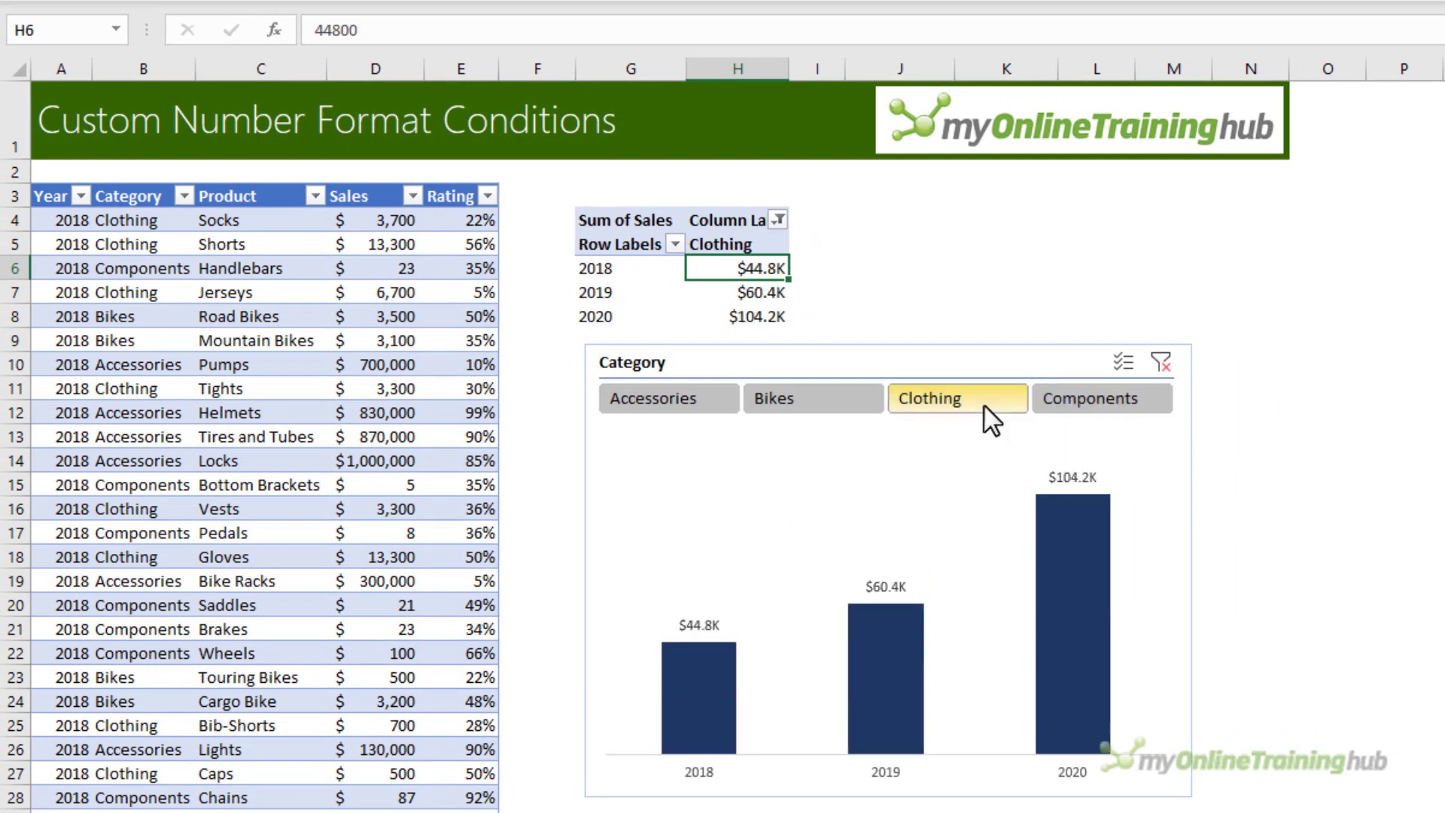
click(819, 404)
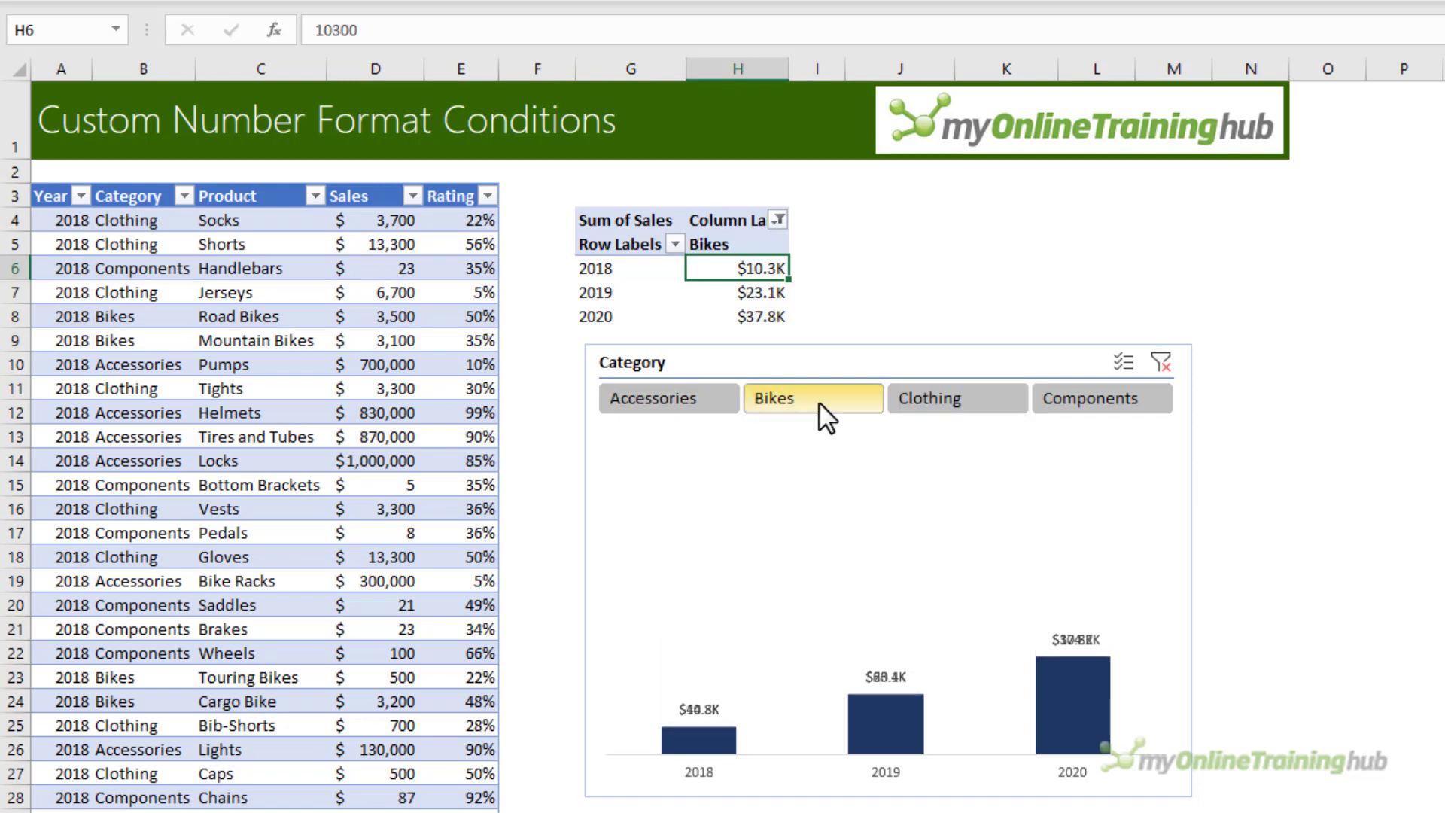
click(710, 403)
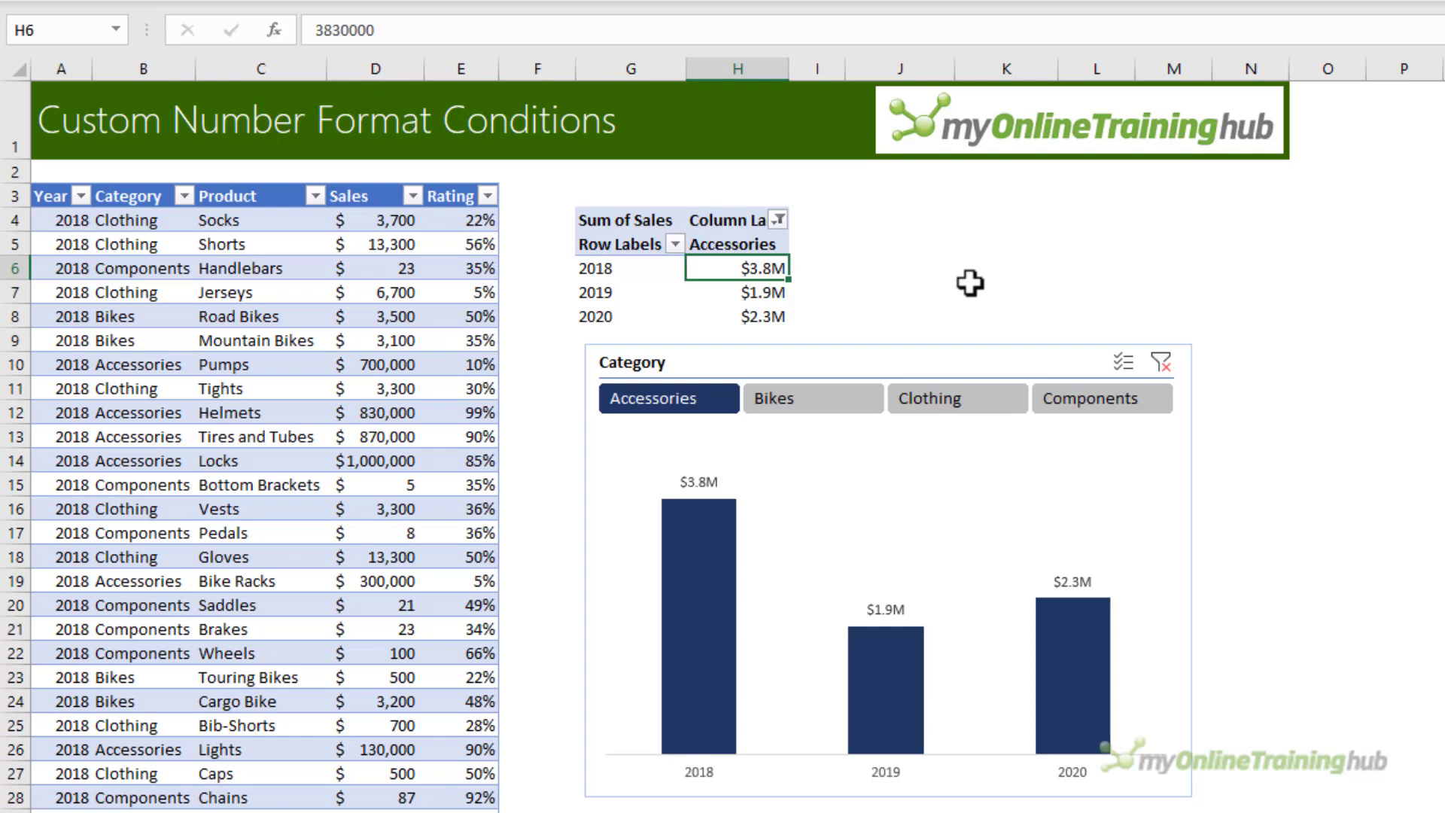
key(shift+Down)
key(shift+Down)
click(801, 394)
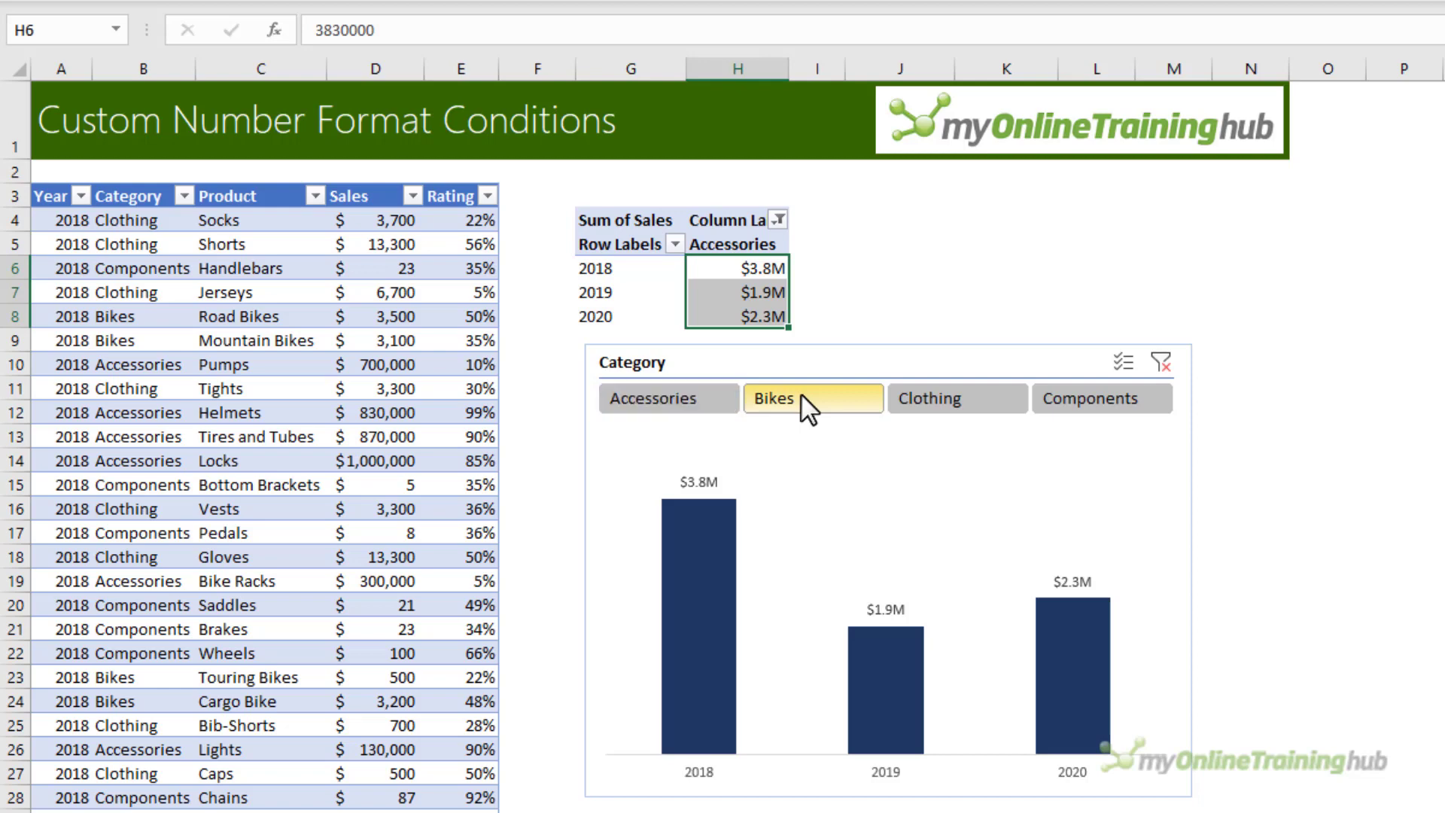
click(919, 409)
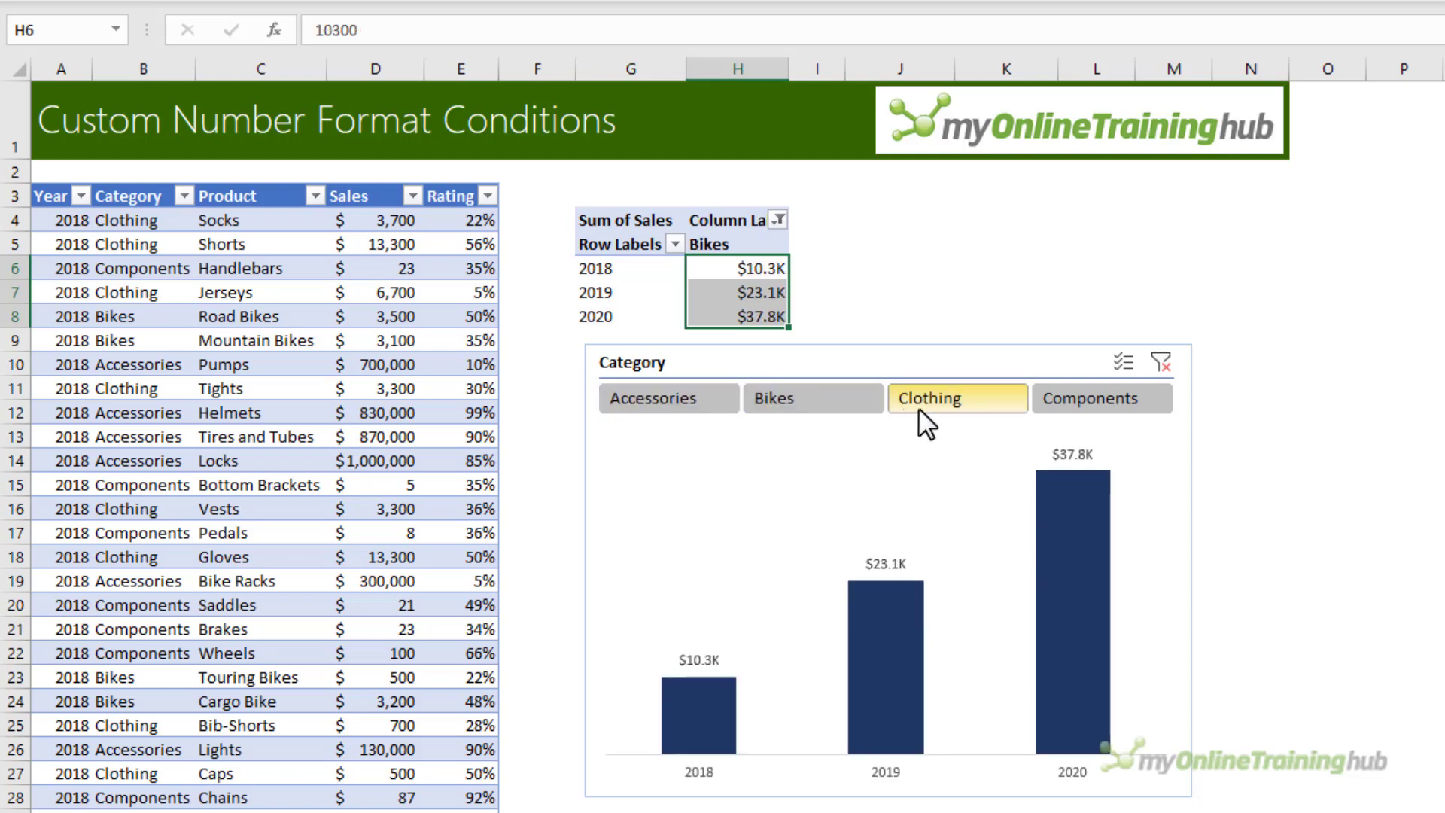
click(1087, 409)
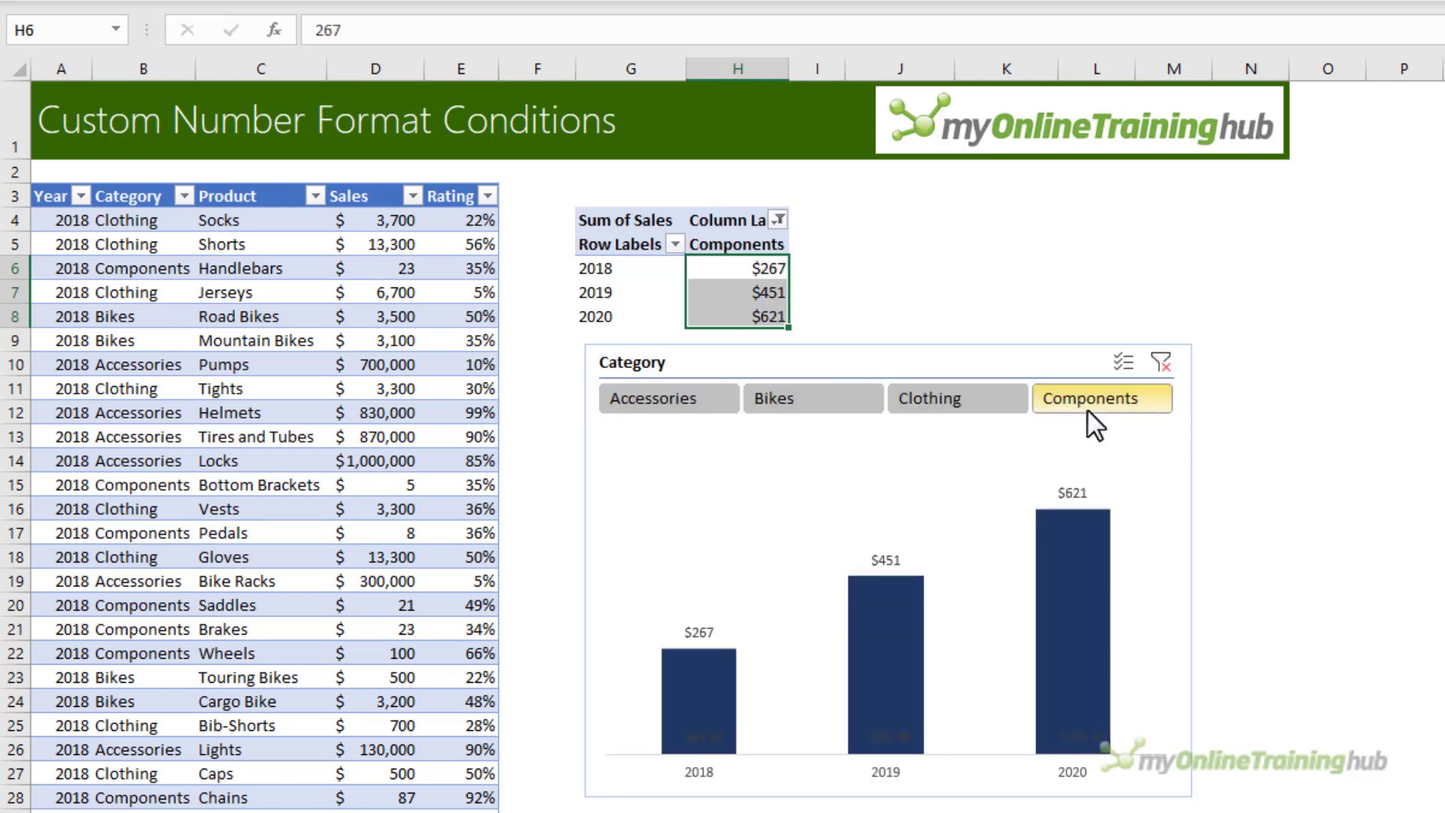
click(720, 396)
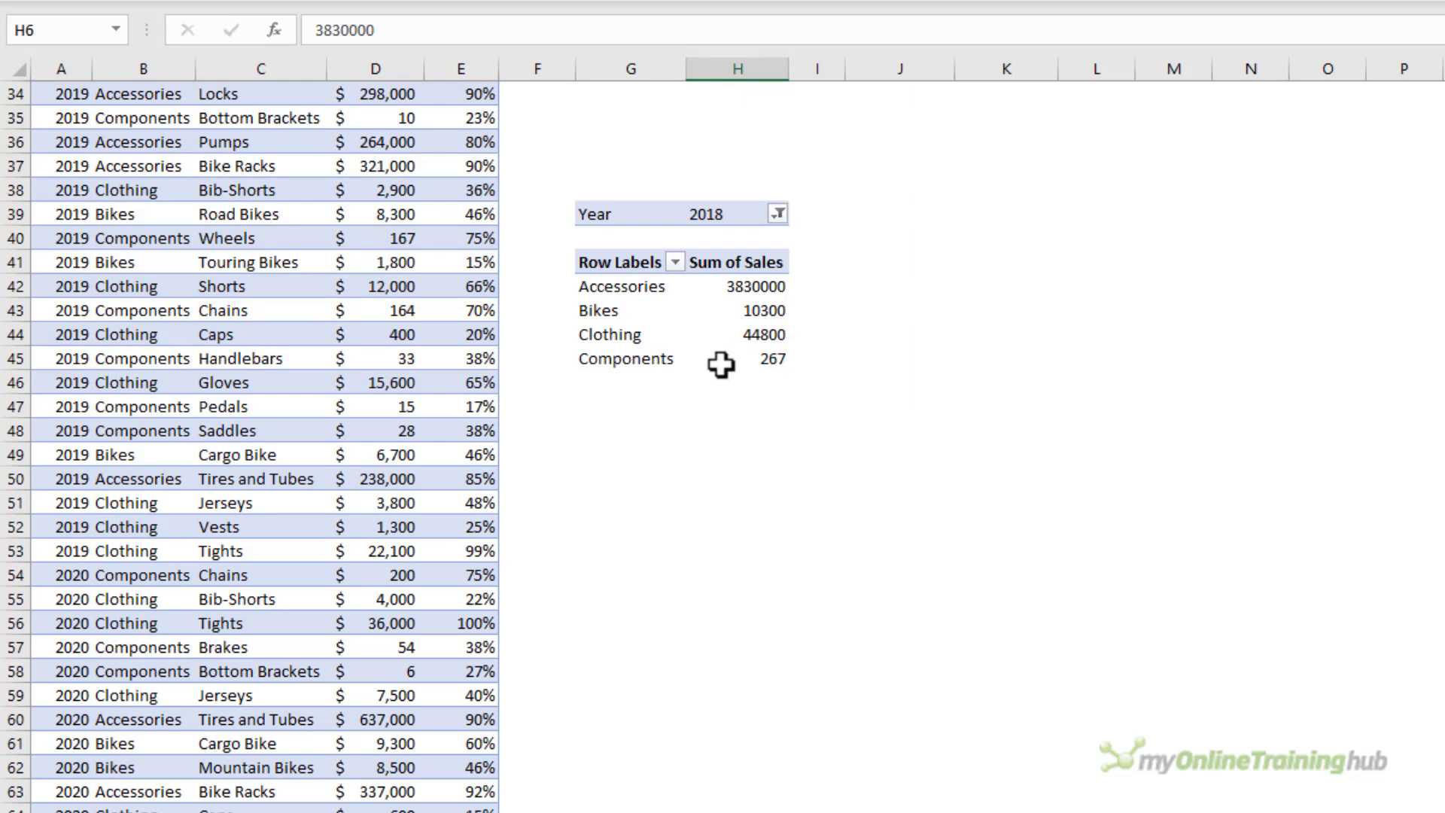
- Apply the saved M/K dollar custom format to the 2018 category pivot's Sum of Sales values
right_click(754, 287)
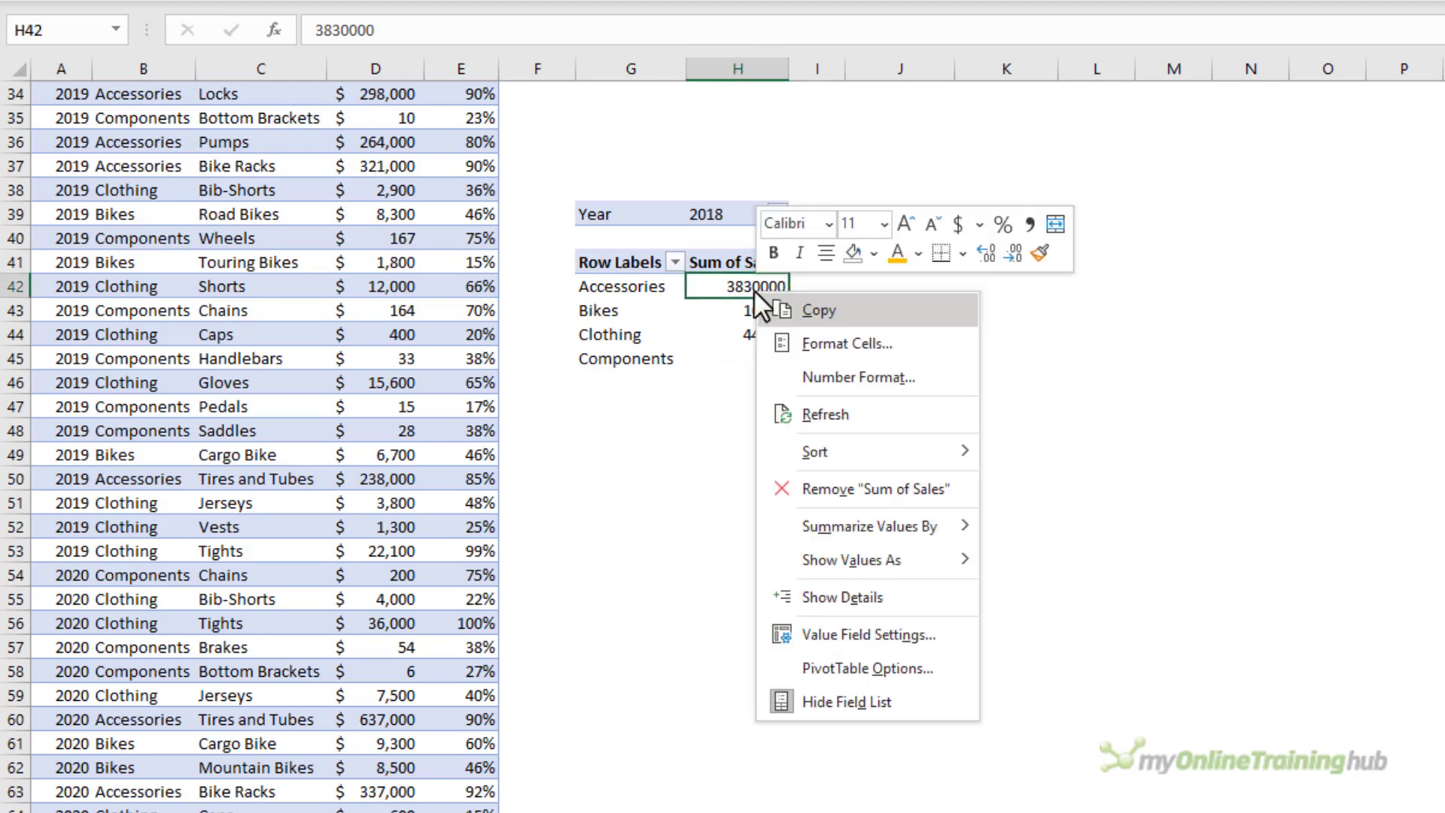
click(868, 378)
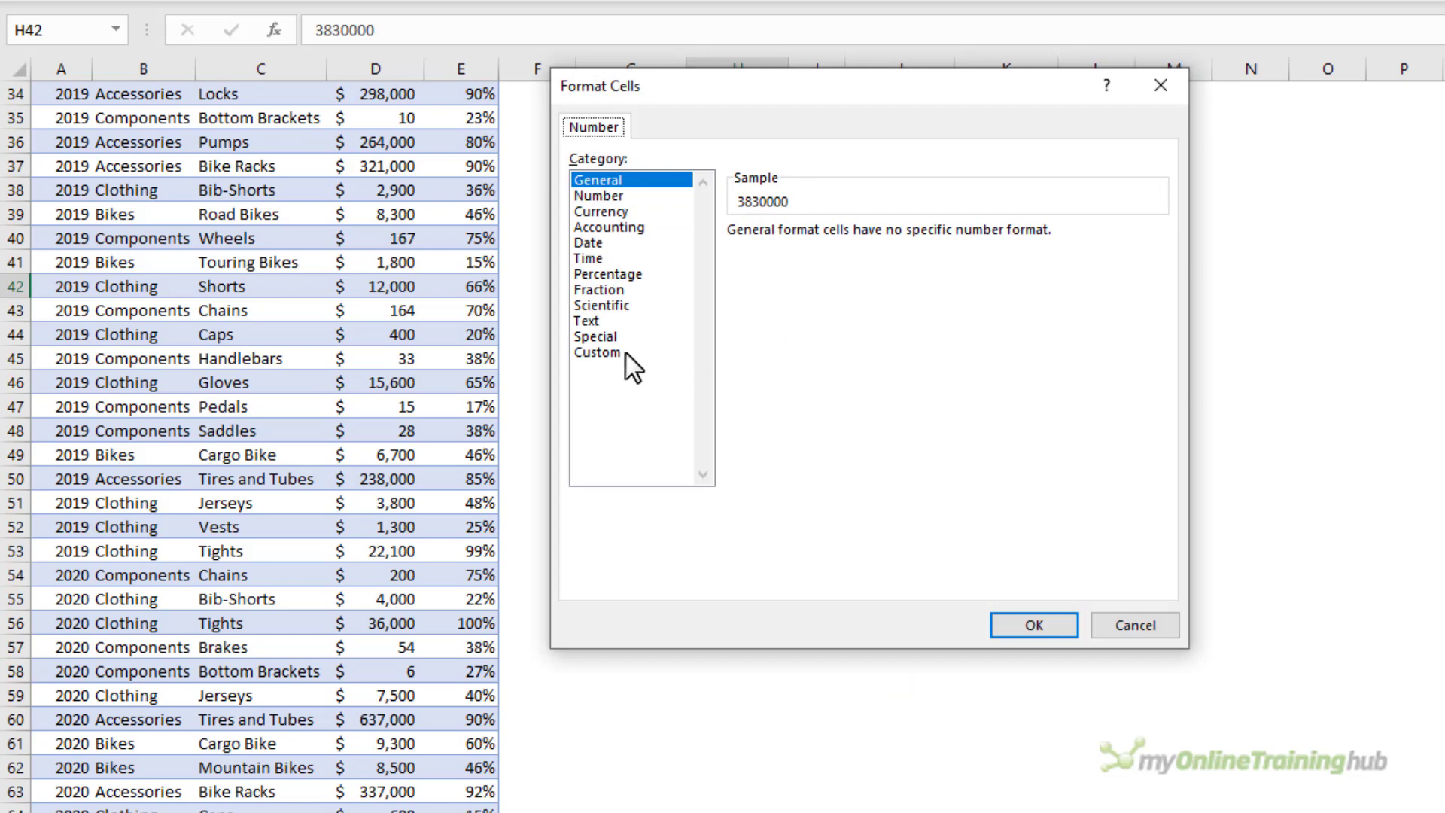
click(629, 352)
drag(1158, 308, 1157, 427)
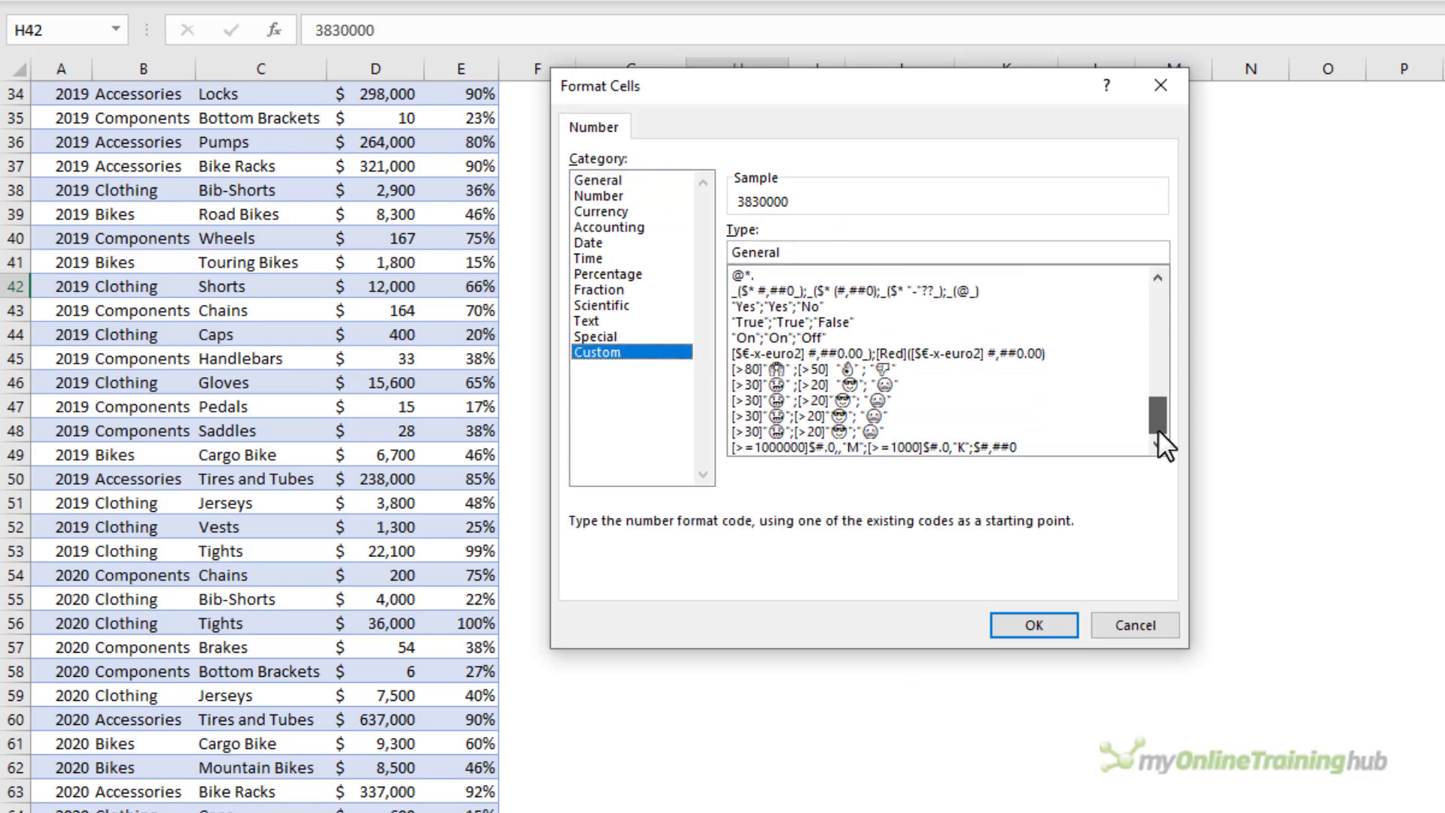
click(893, 447)
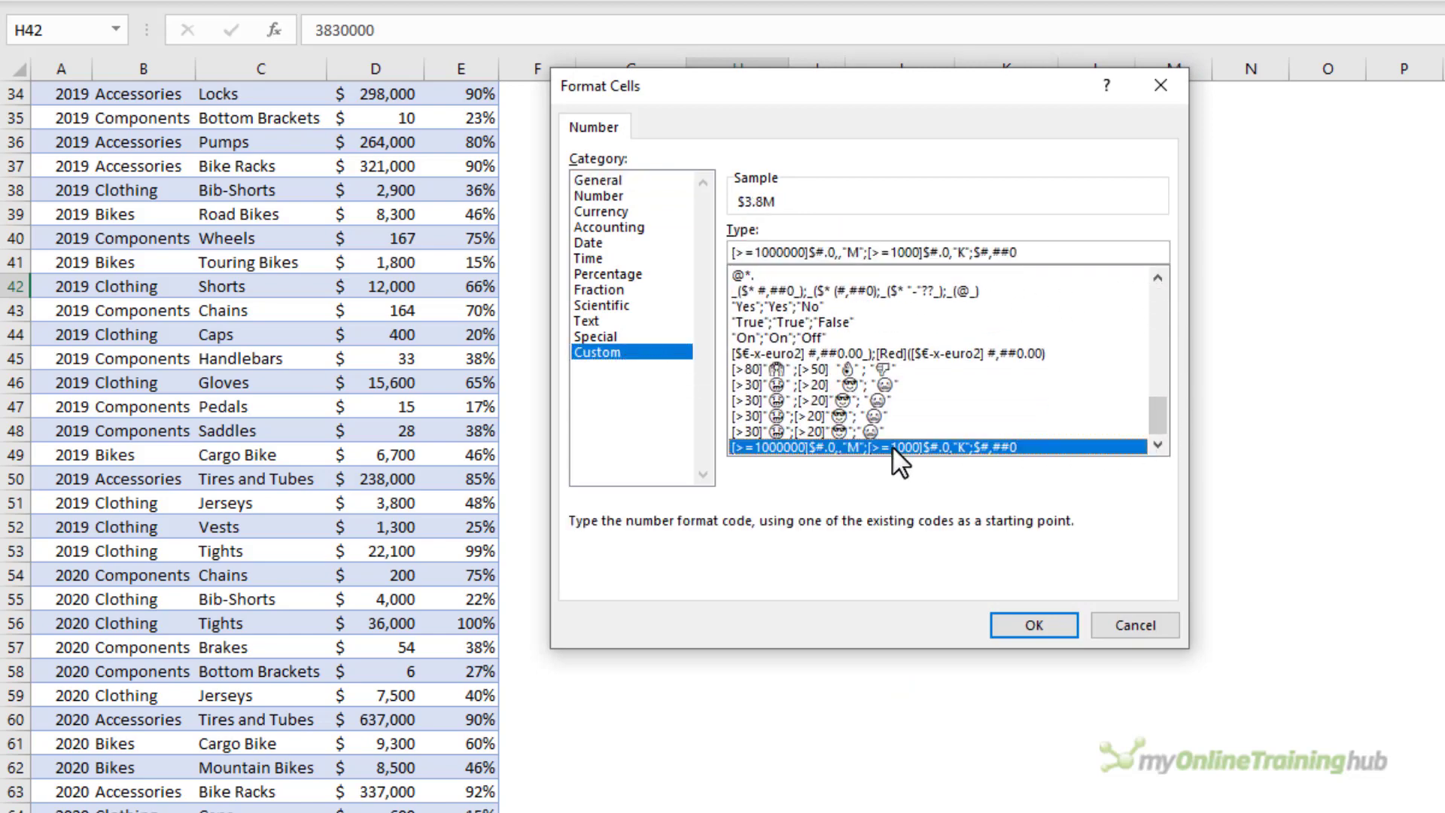
click(1008, 625)
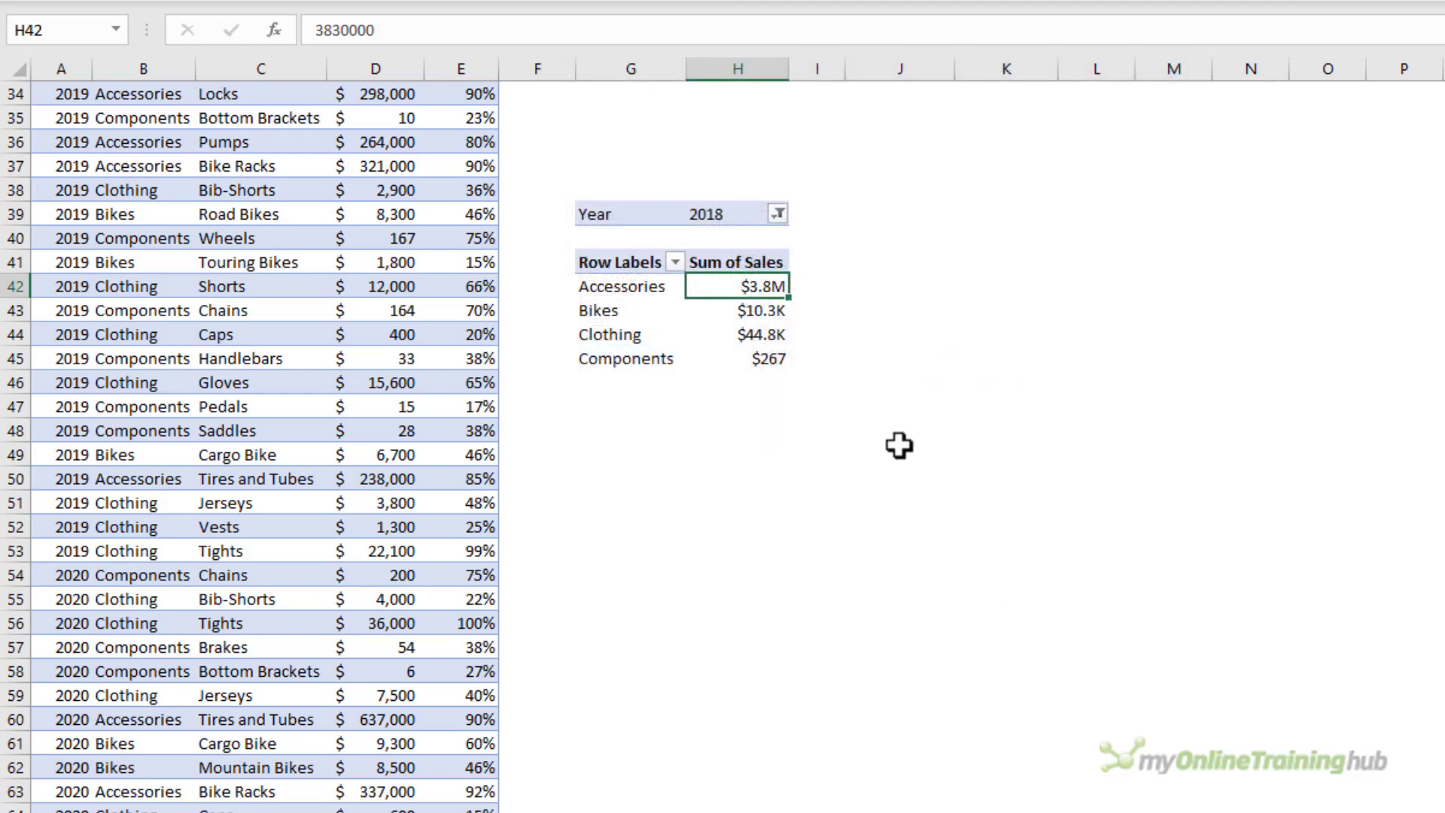
- Review the four formatted category totals, then select the Formatted Result cells 200 to 1270
key(Down)
key(Down)
key(Down)
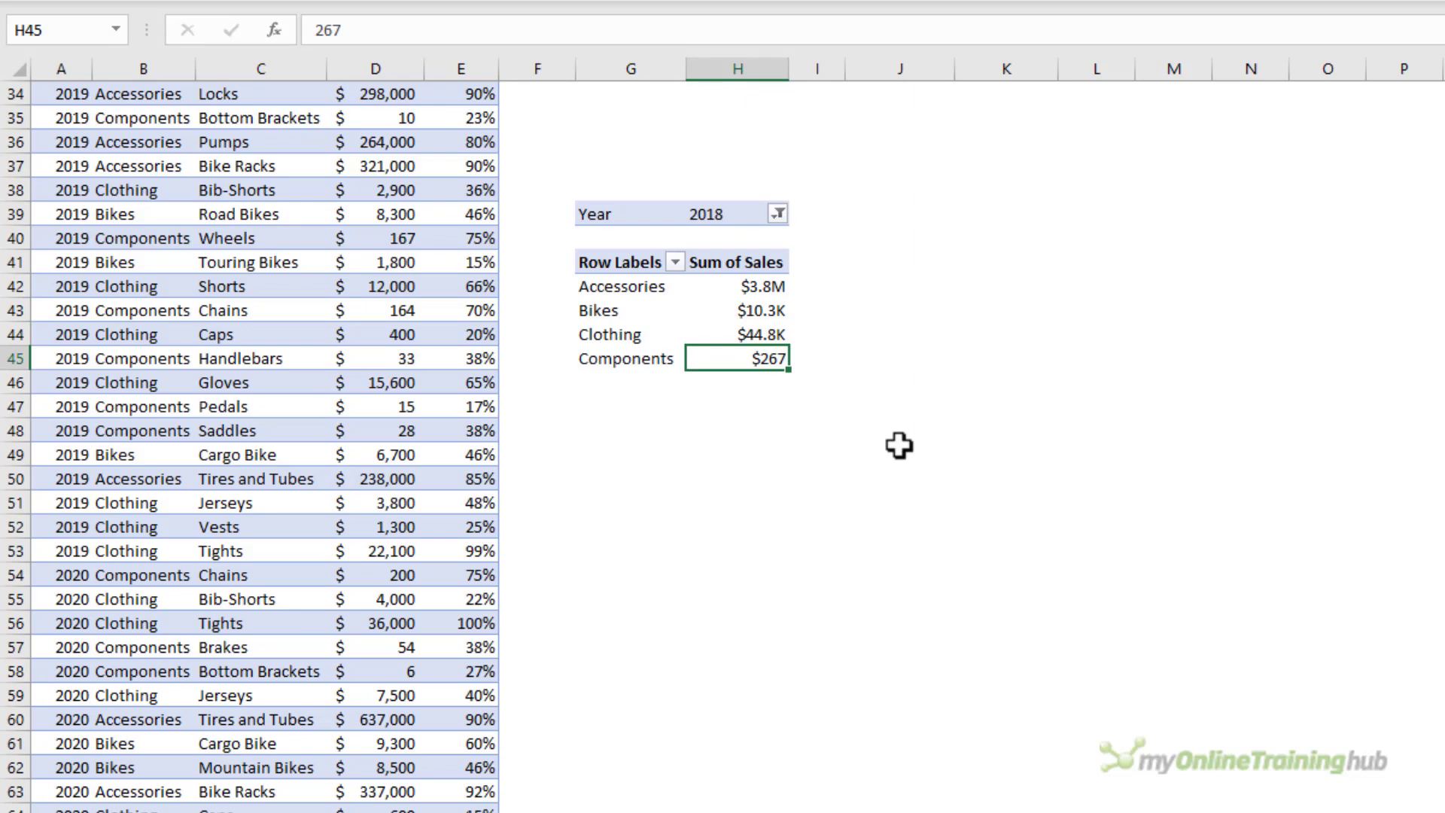
key(Up)
key(Up)
key(Up)
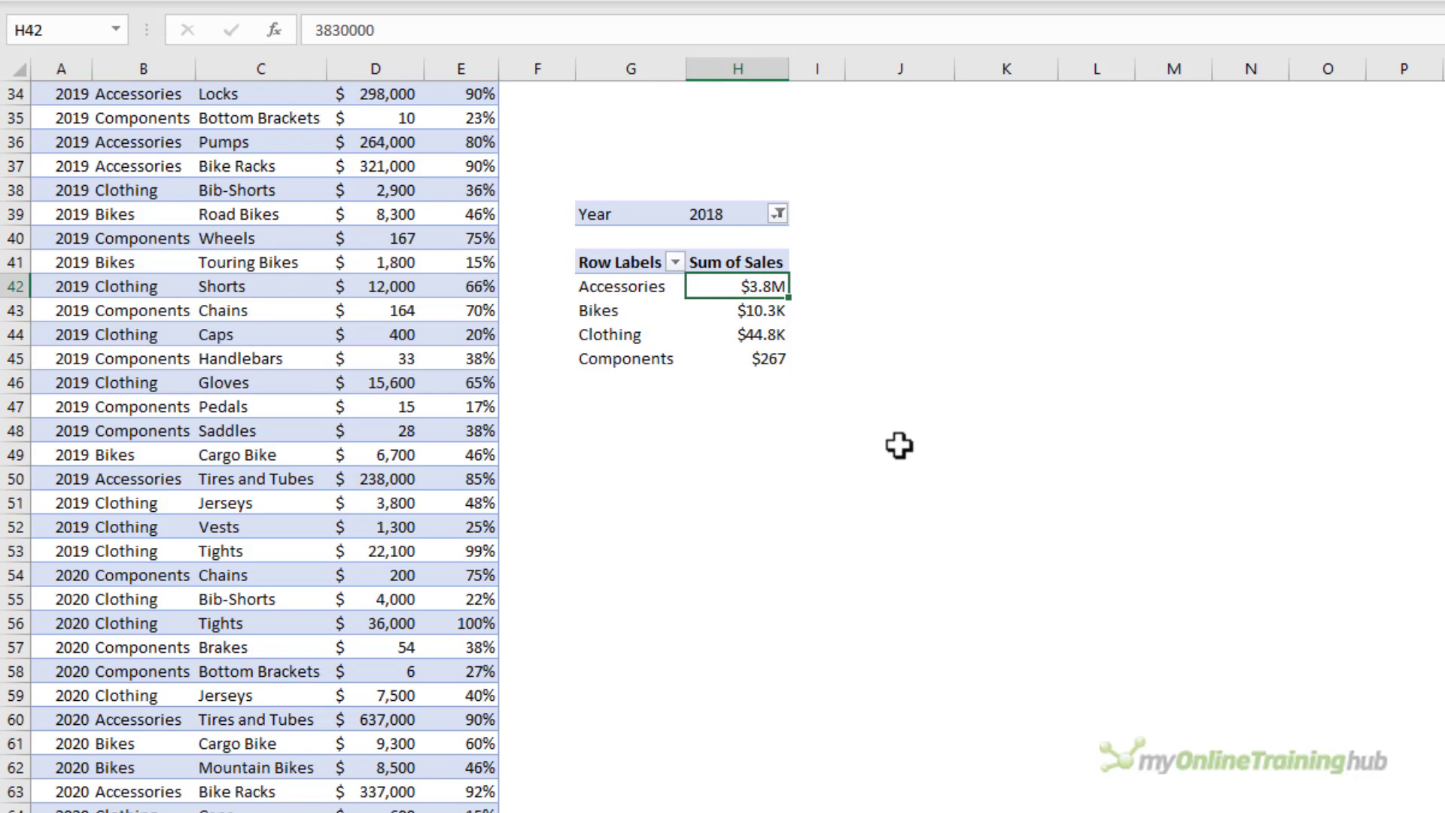
key(Down)
key(Down)
key(Down)
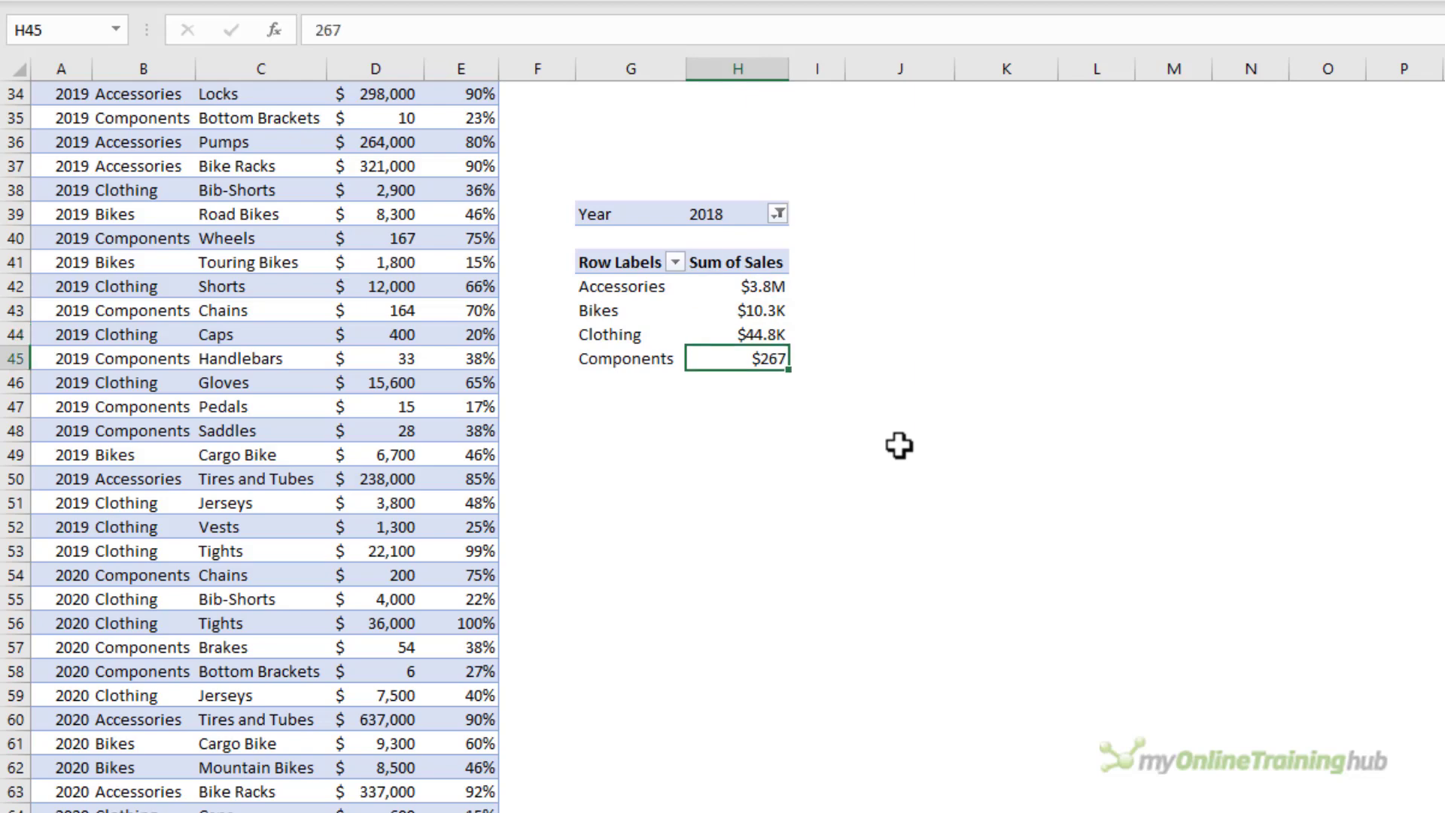
drag(716, 284, 701, 351)
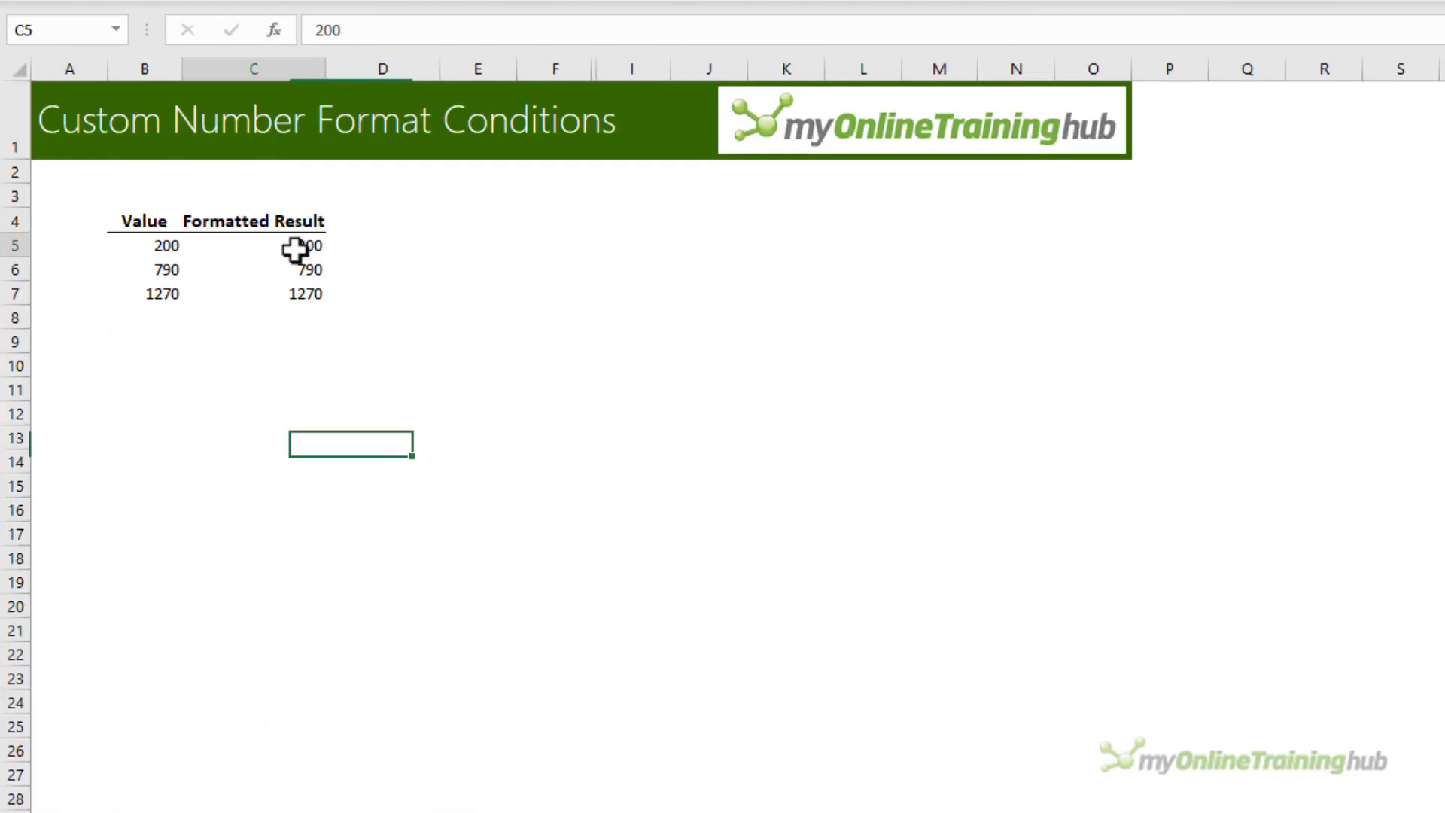
drag(296, 244, 300, 288)
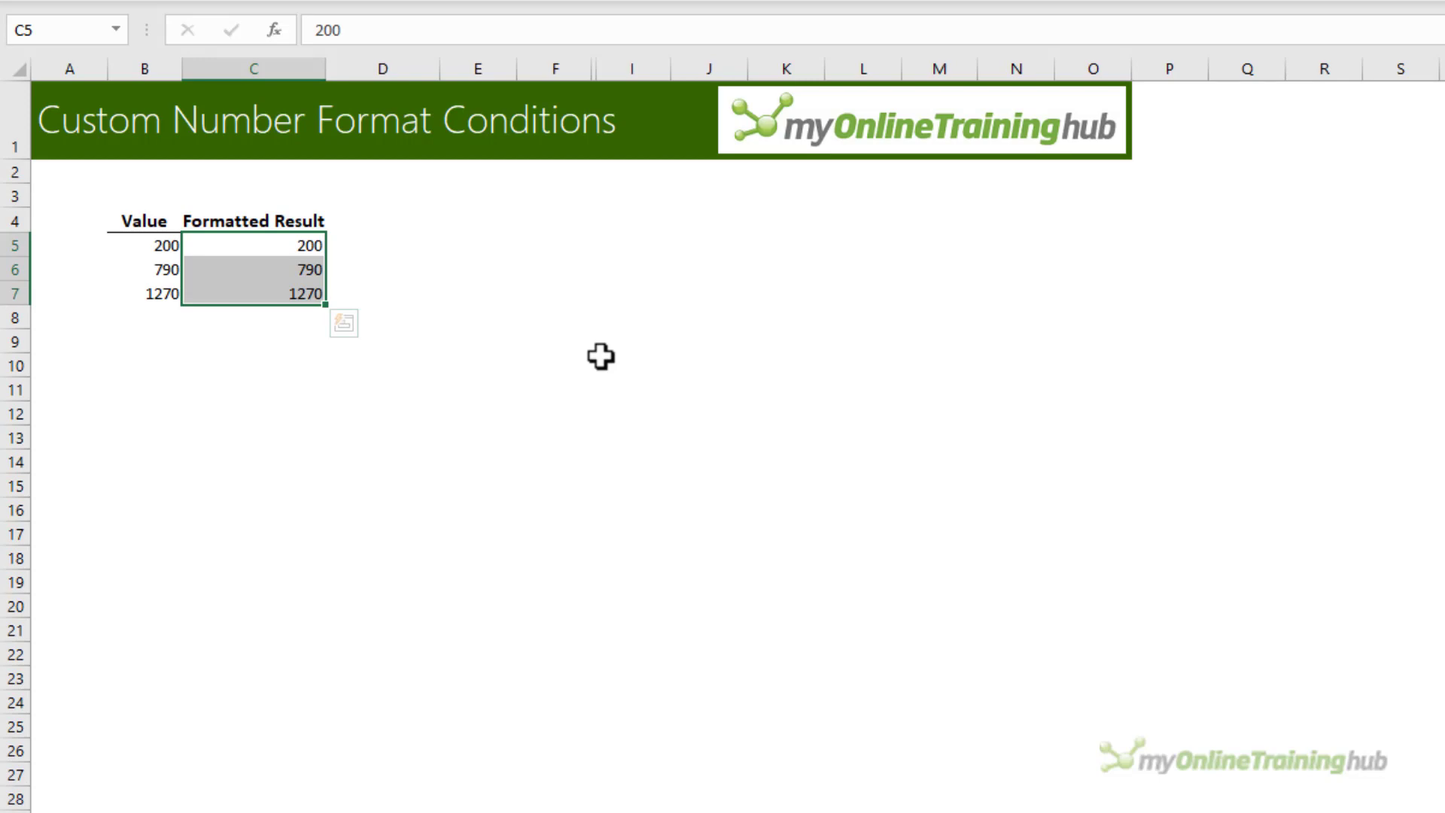
- Replace the results' General format with a custom code beginning [Red][<500]#,##0;[
key(ctrl+1)
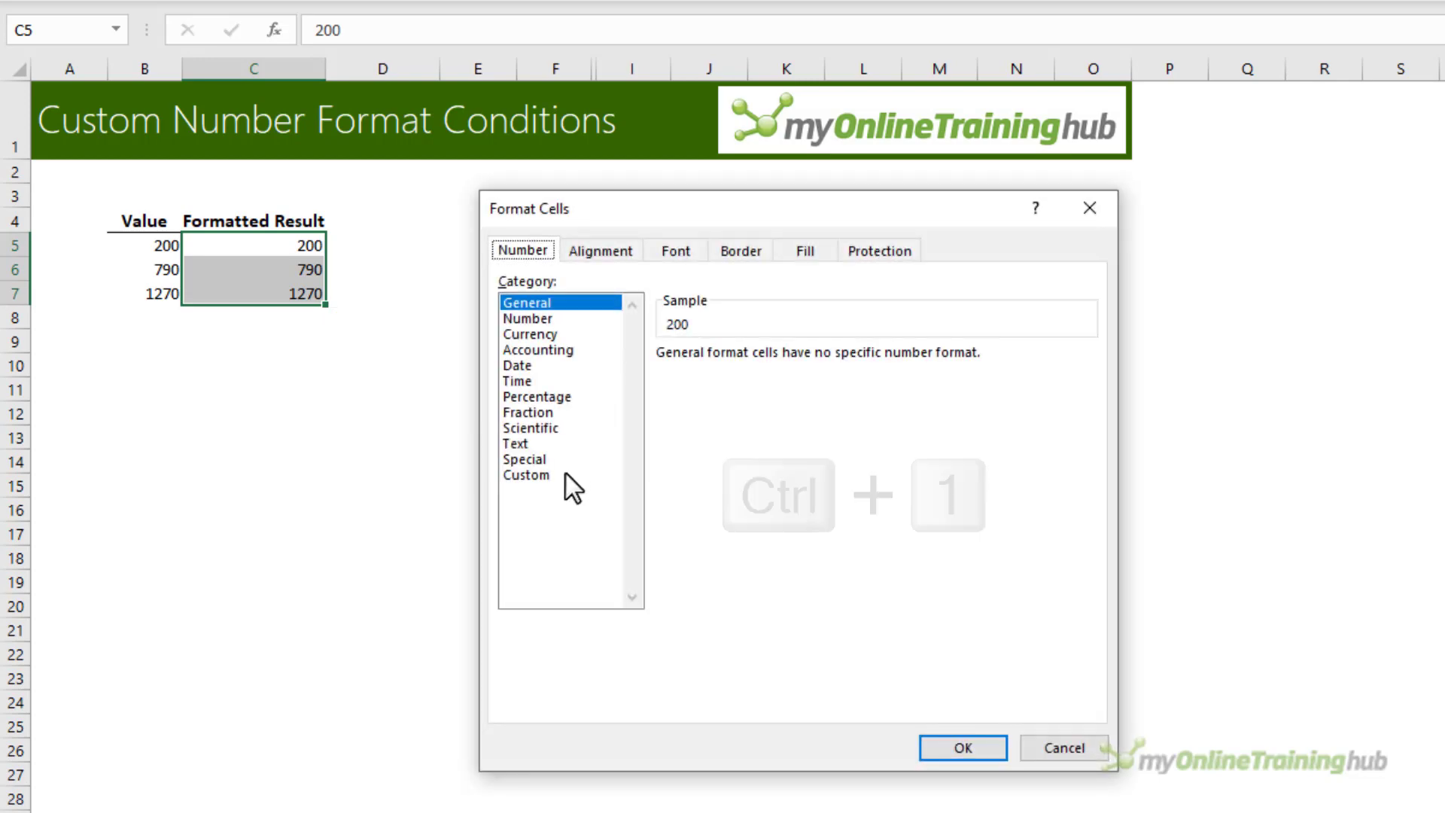
click(566, 474)
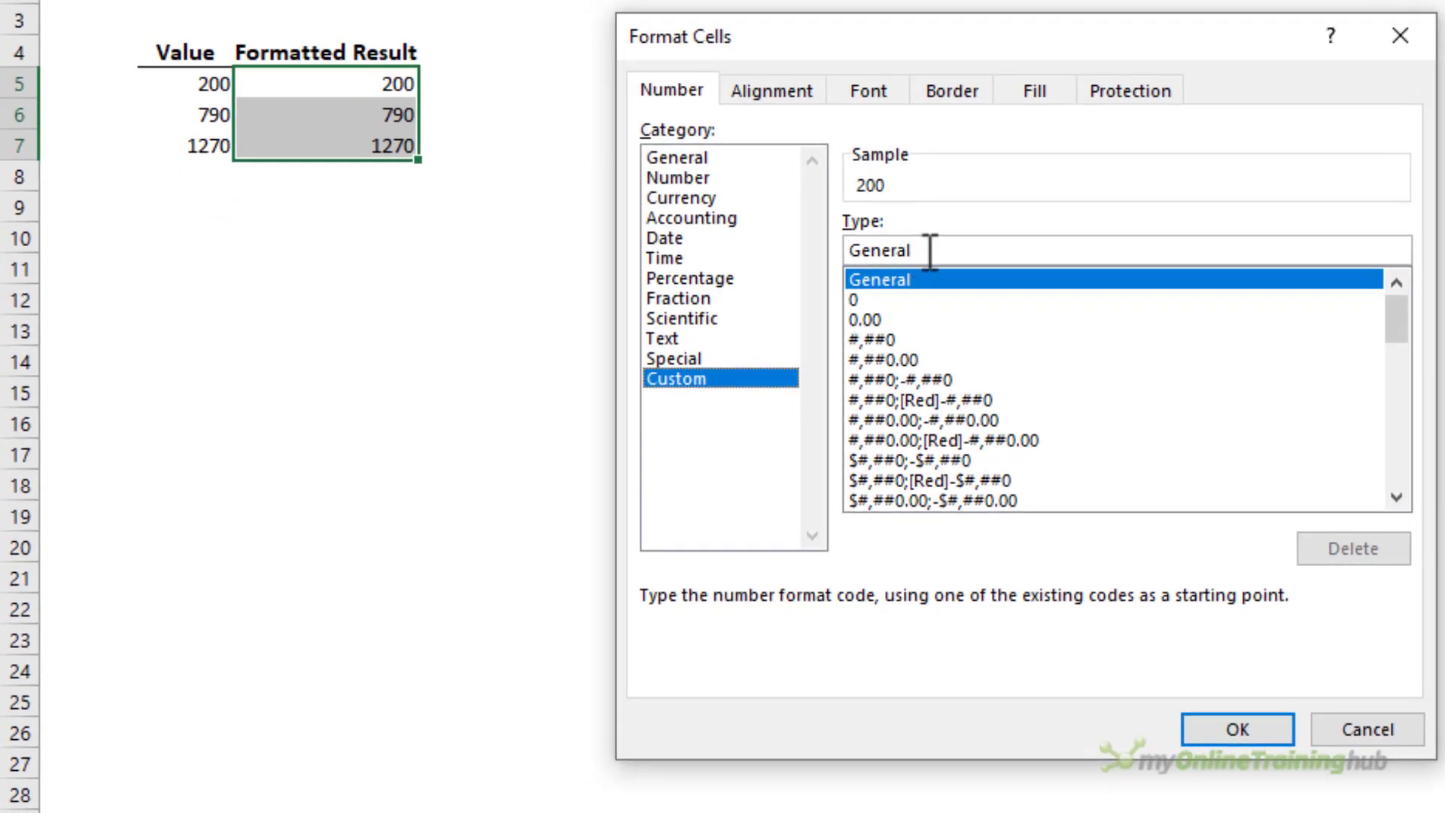
drag(930, 251, 813, 249)
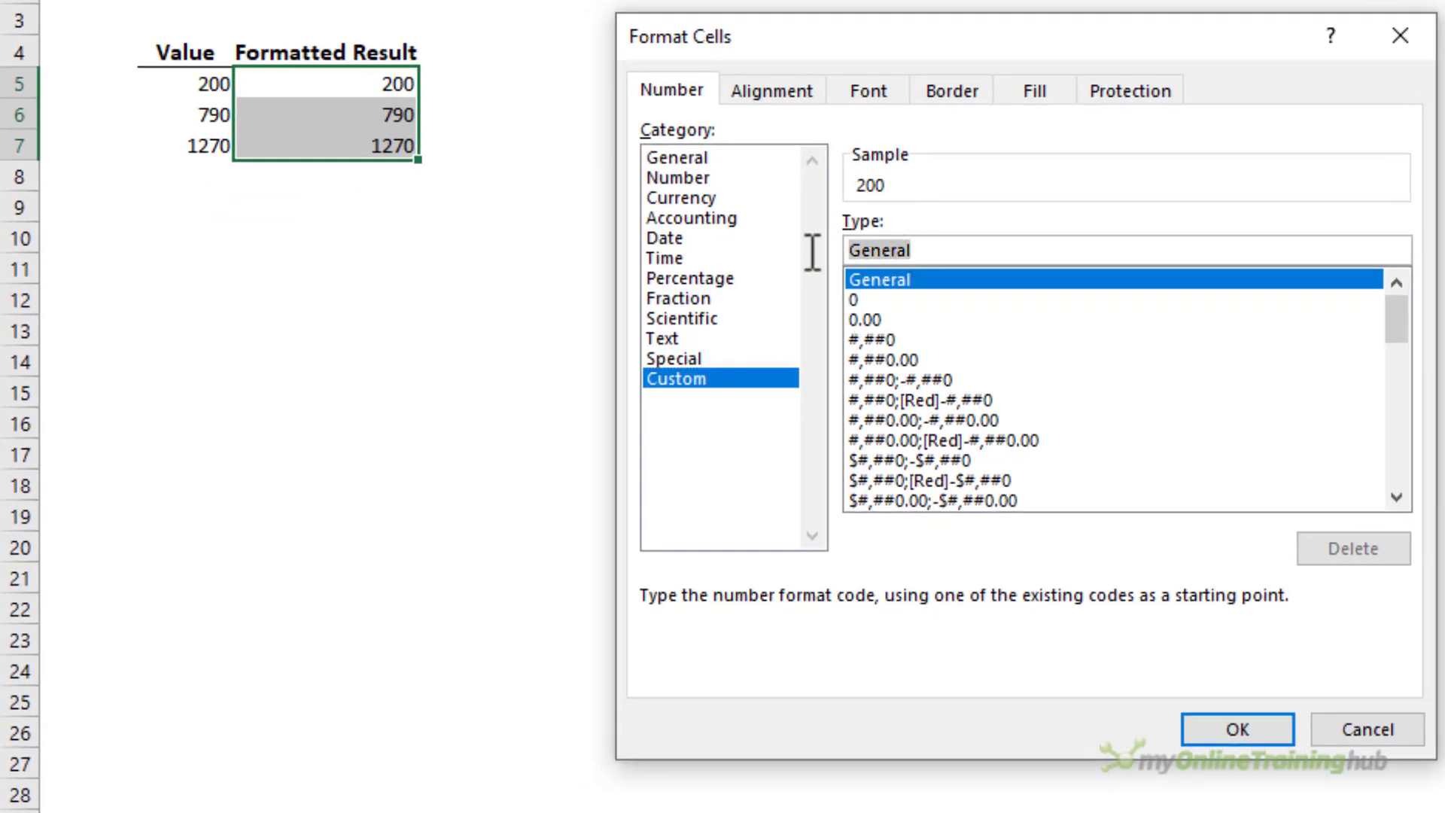
key(BackSpace)
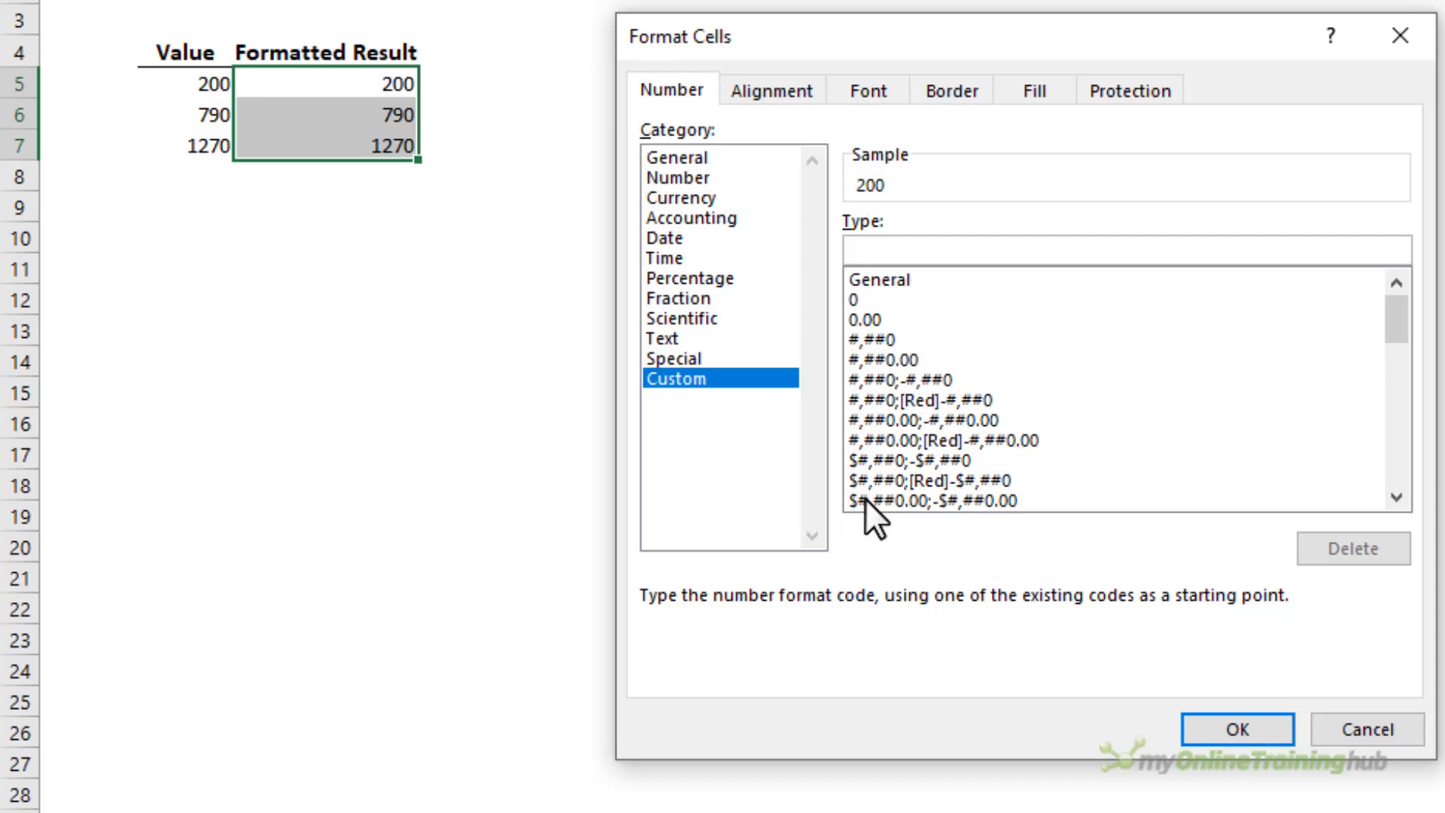
text([Red])
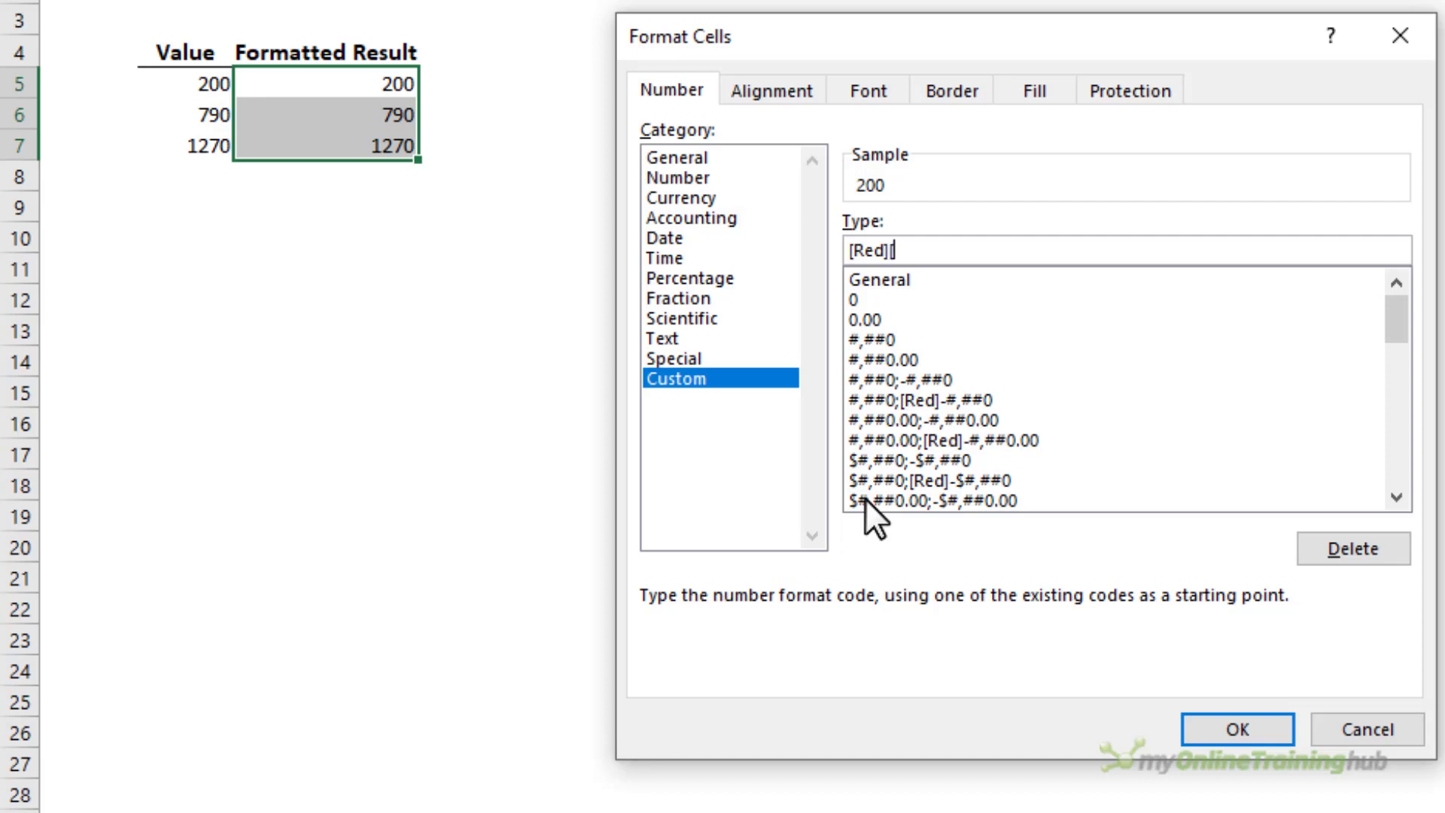
text([<500]#,##0)
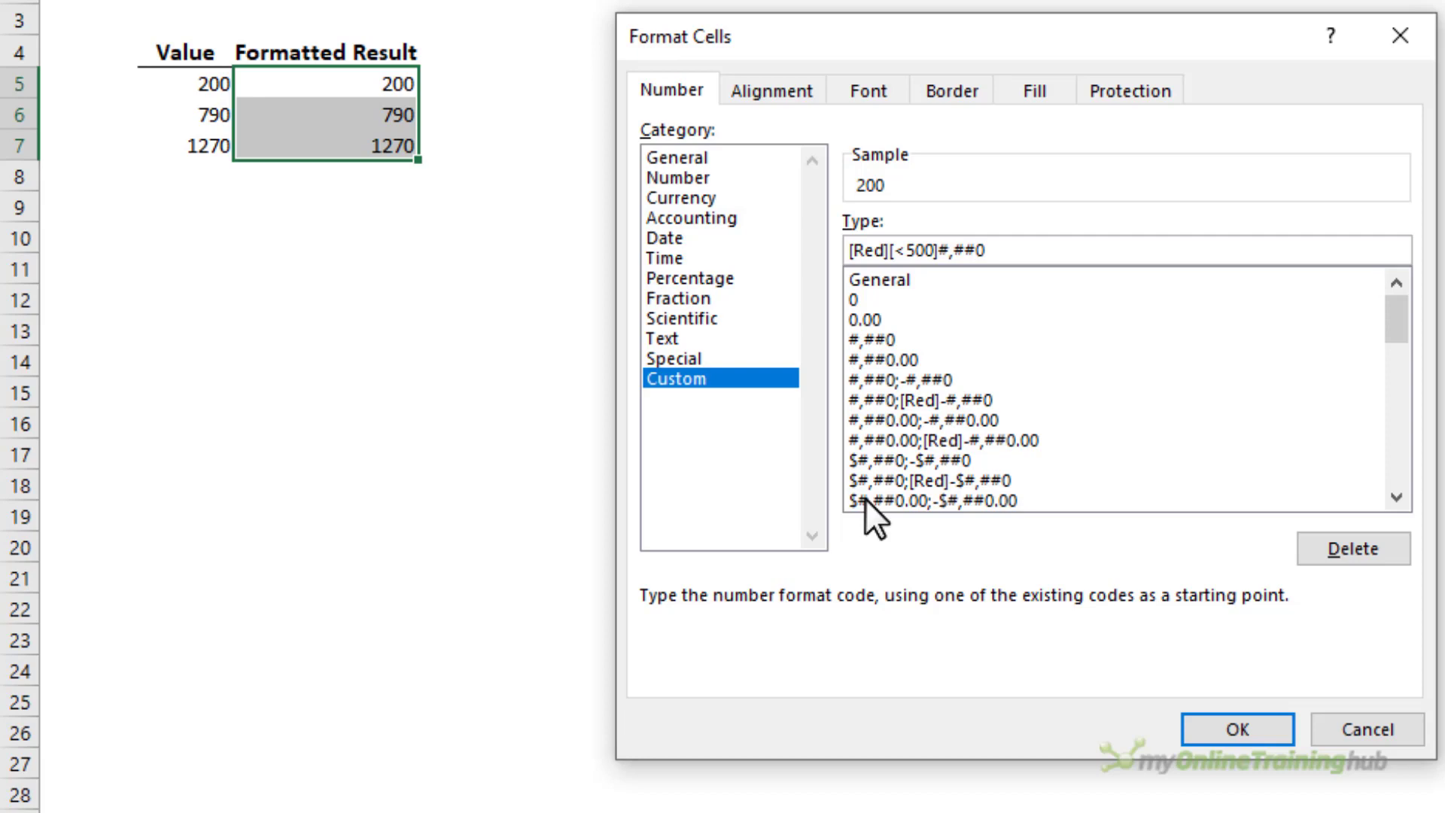
text(;[)
- Complete the code with Color10][<=1000]#,##0;[Color46]#,##0 for the 1000-and-above sections
text(Color10][<=1000)
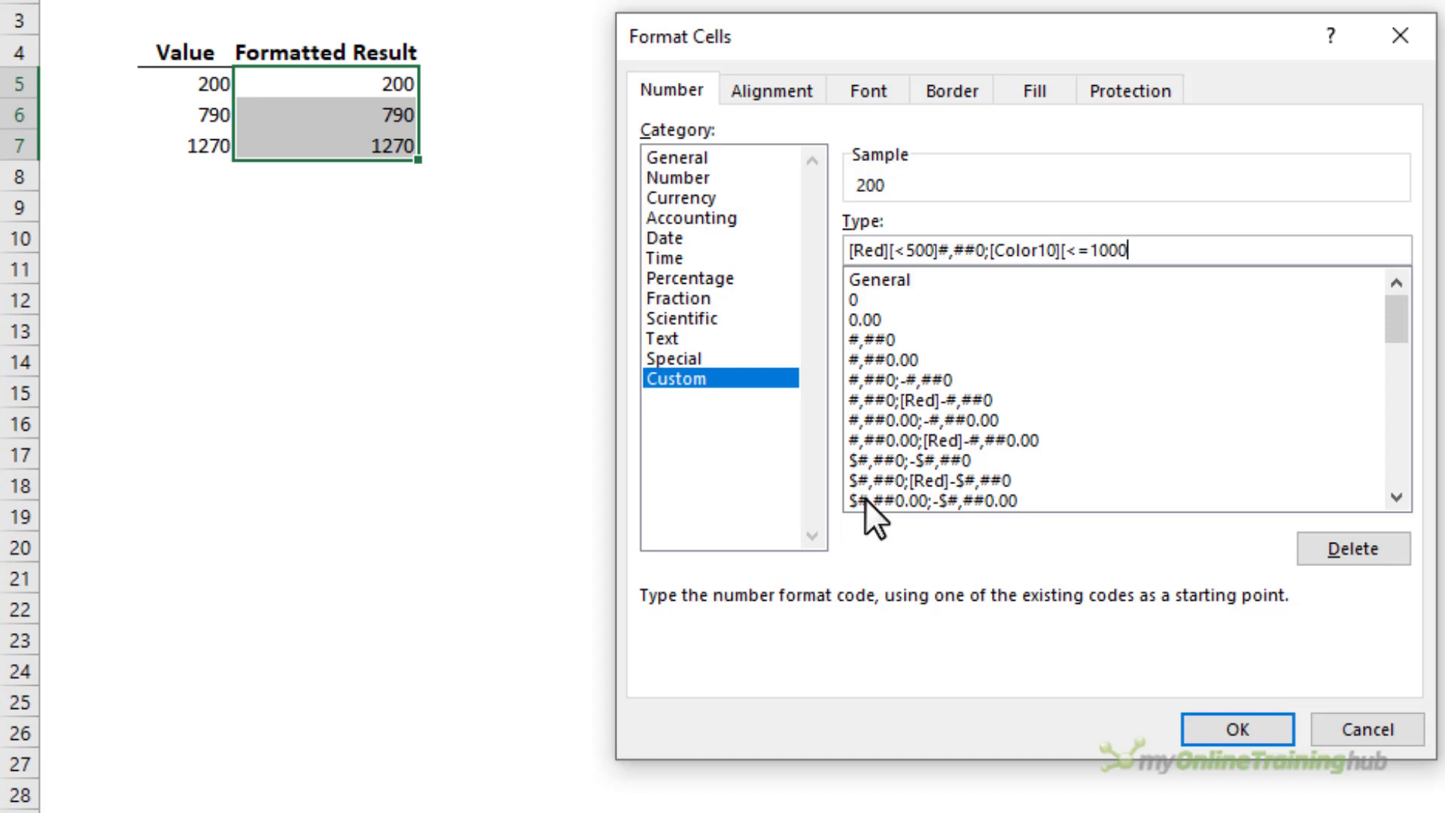
text(])
text(#,##)
text(0)
text(;)
text([Colo)
text(r4+)
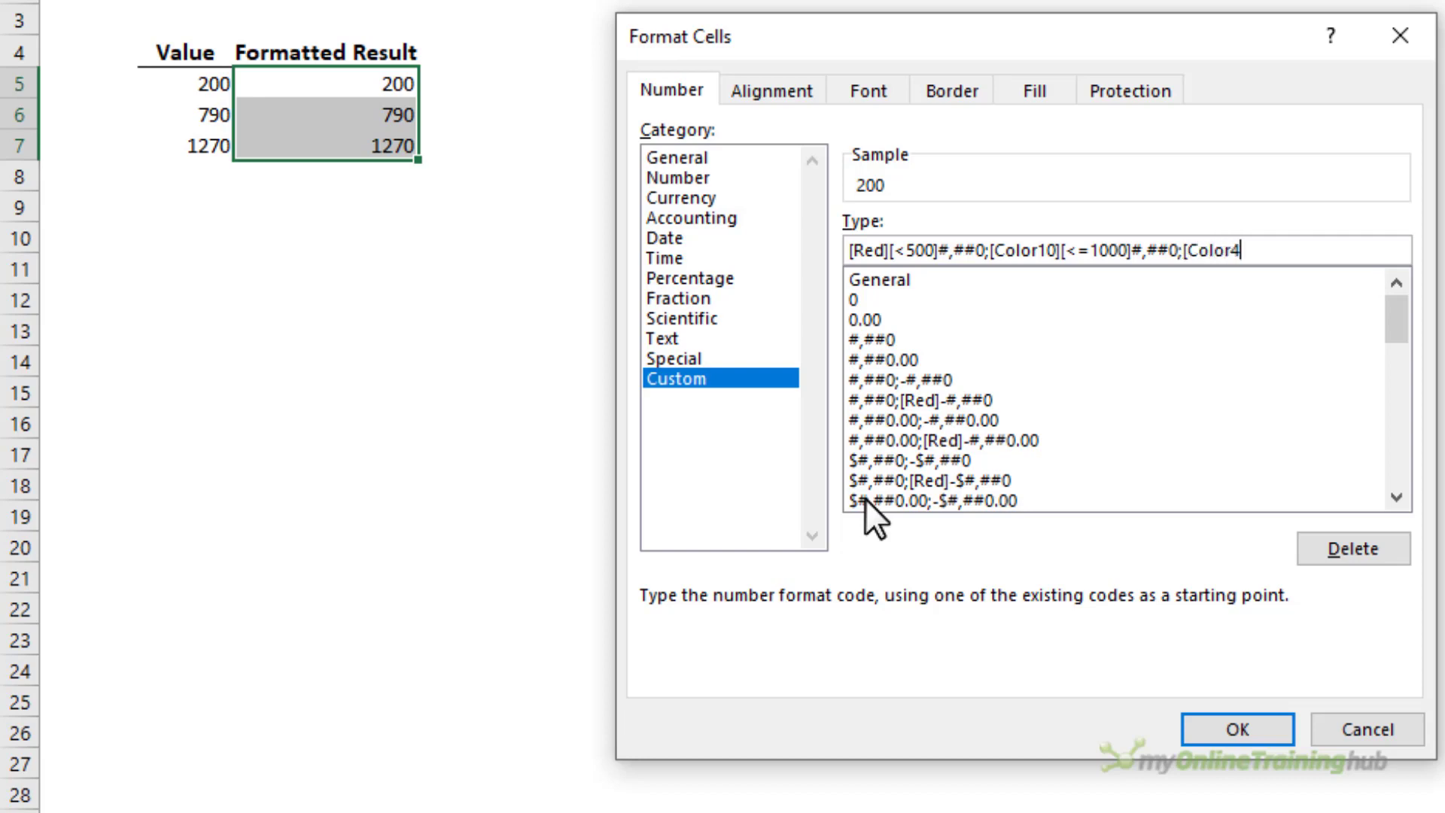
text(6]#,##0)
- Apply the red/green/orange format, unhide columns F:I, and select the colour number and name table
click(1231, 732)
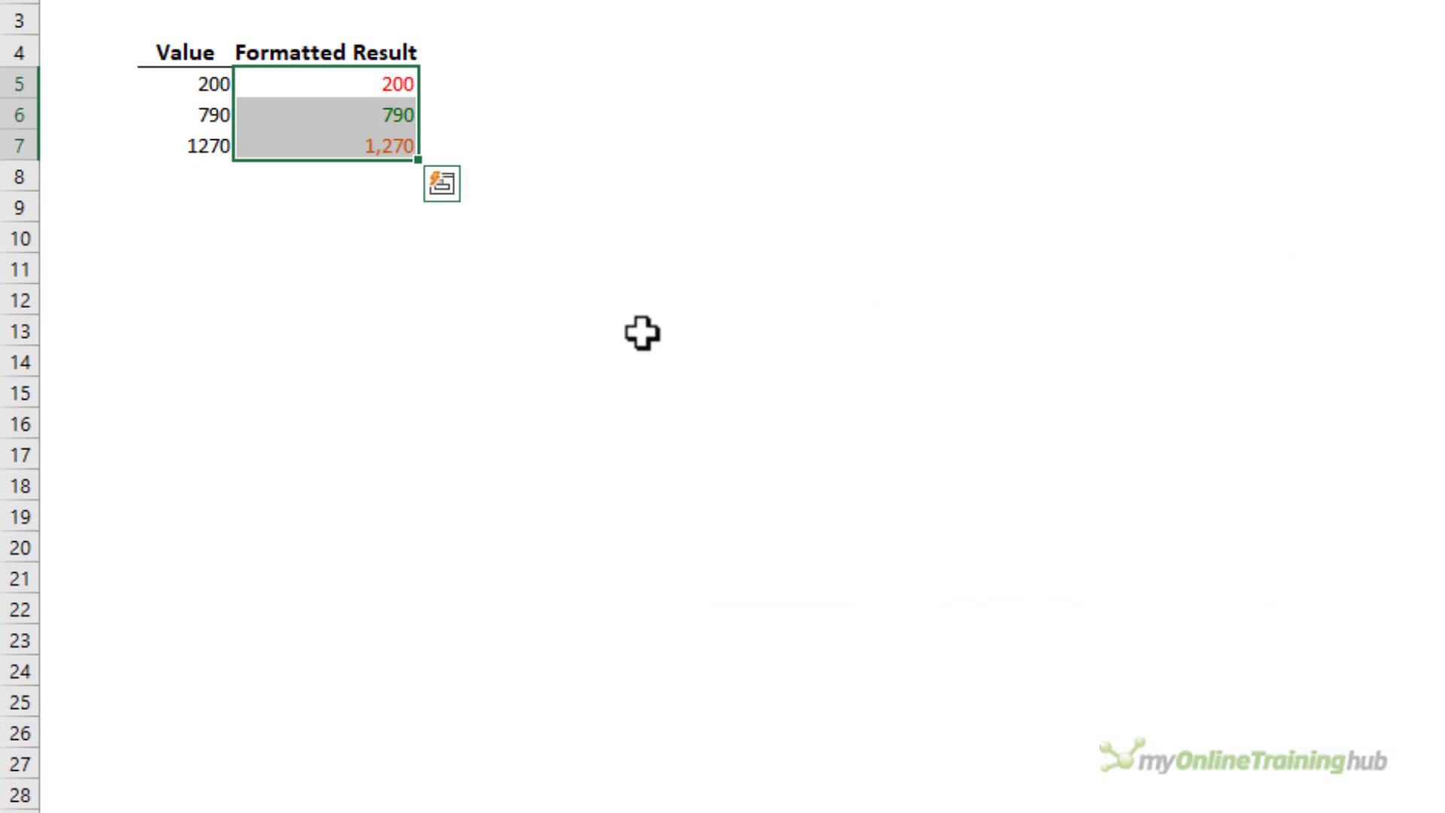
drag(636, 64, 571, 60)
right_click(575, 66)
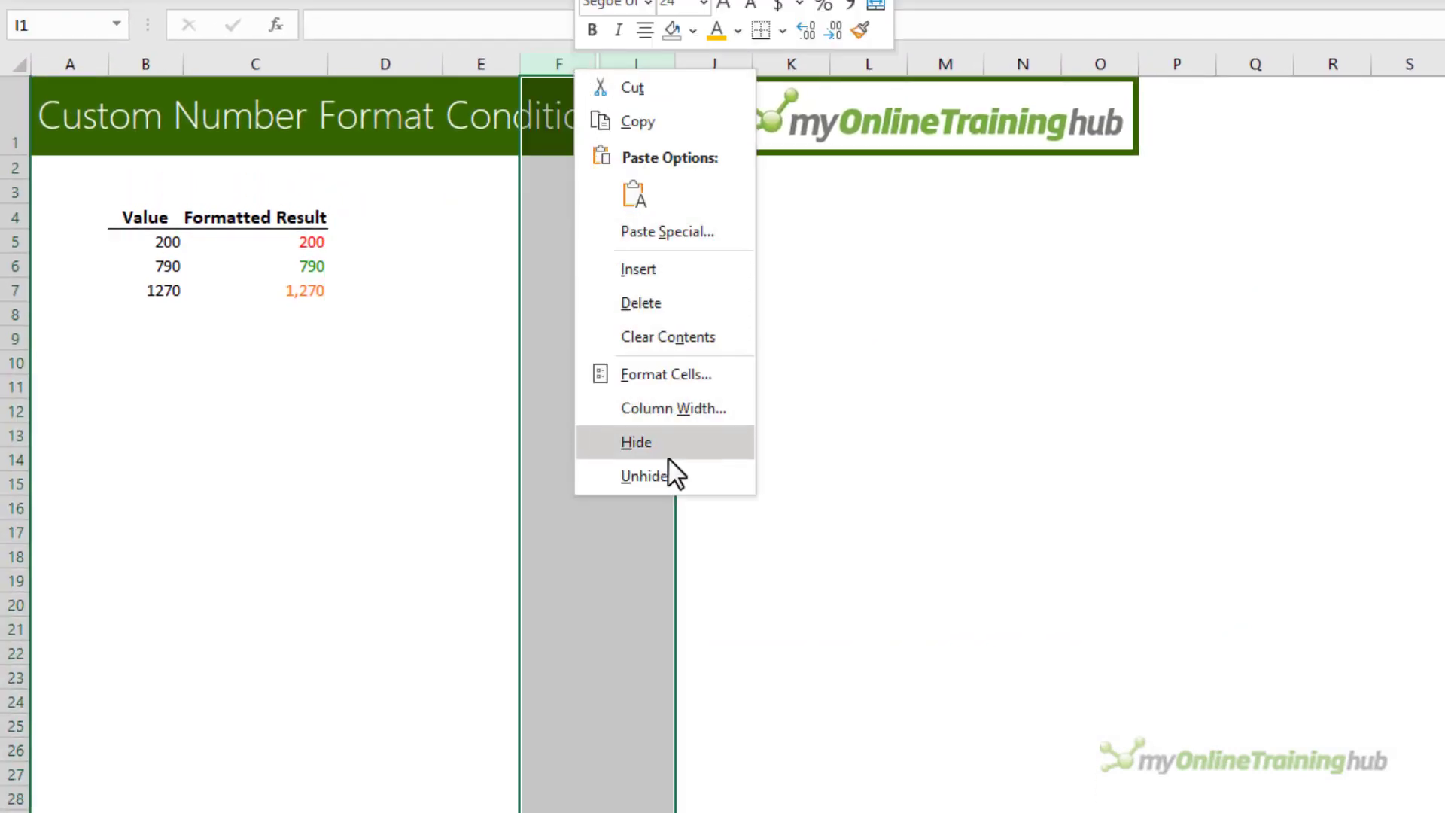
click(669, 476)
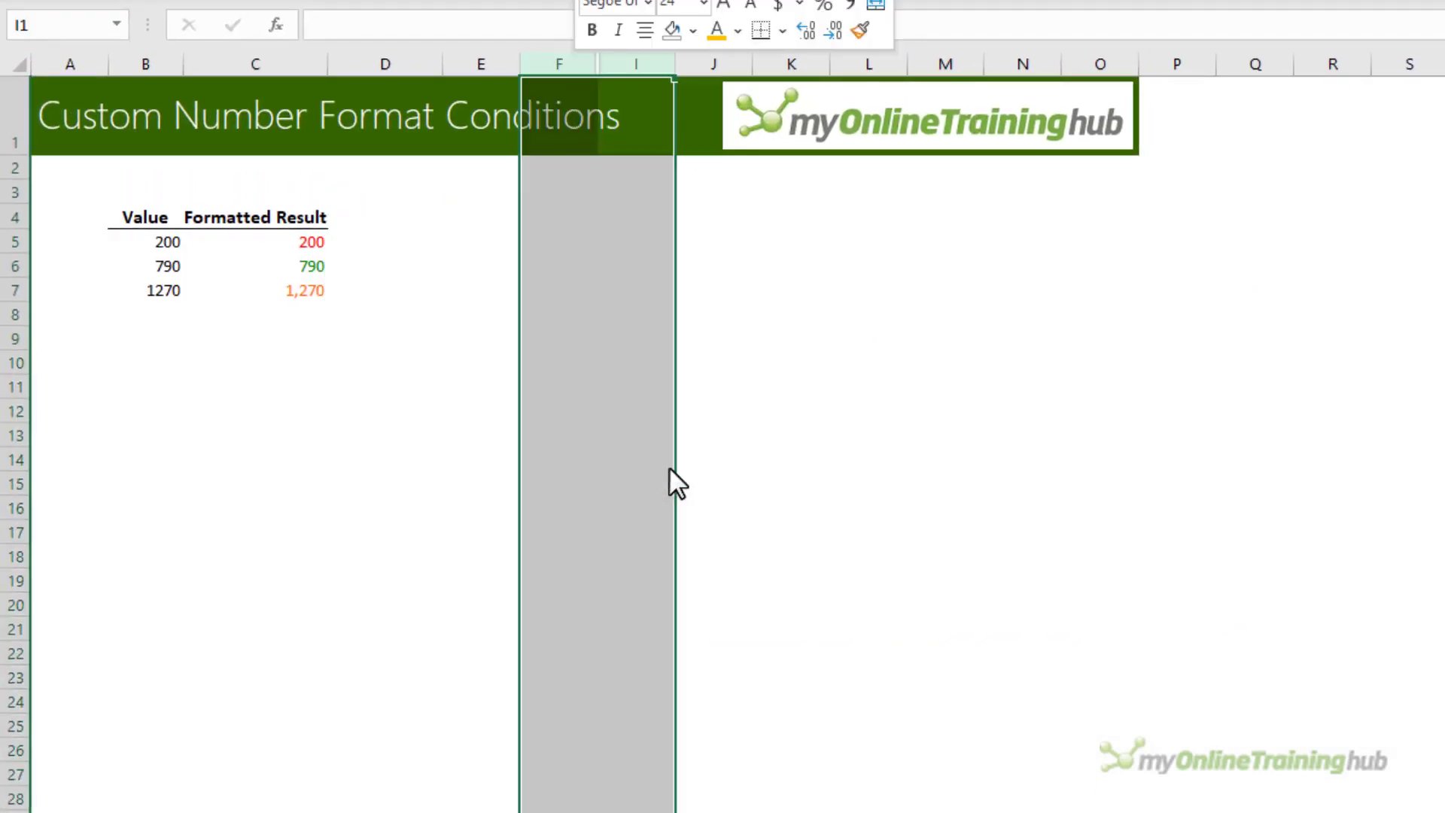
drag(648, 240, 726, 413)
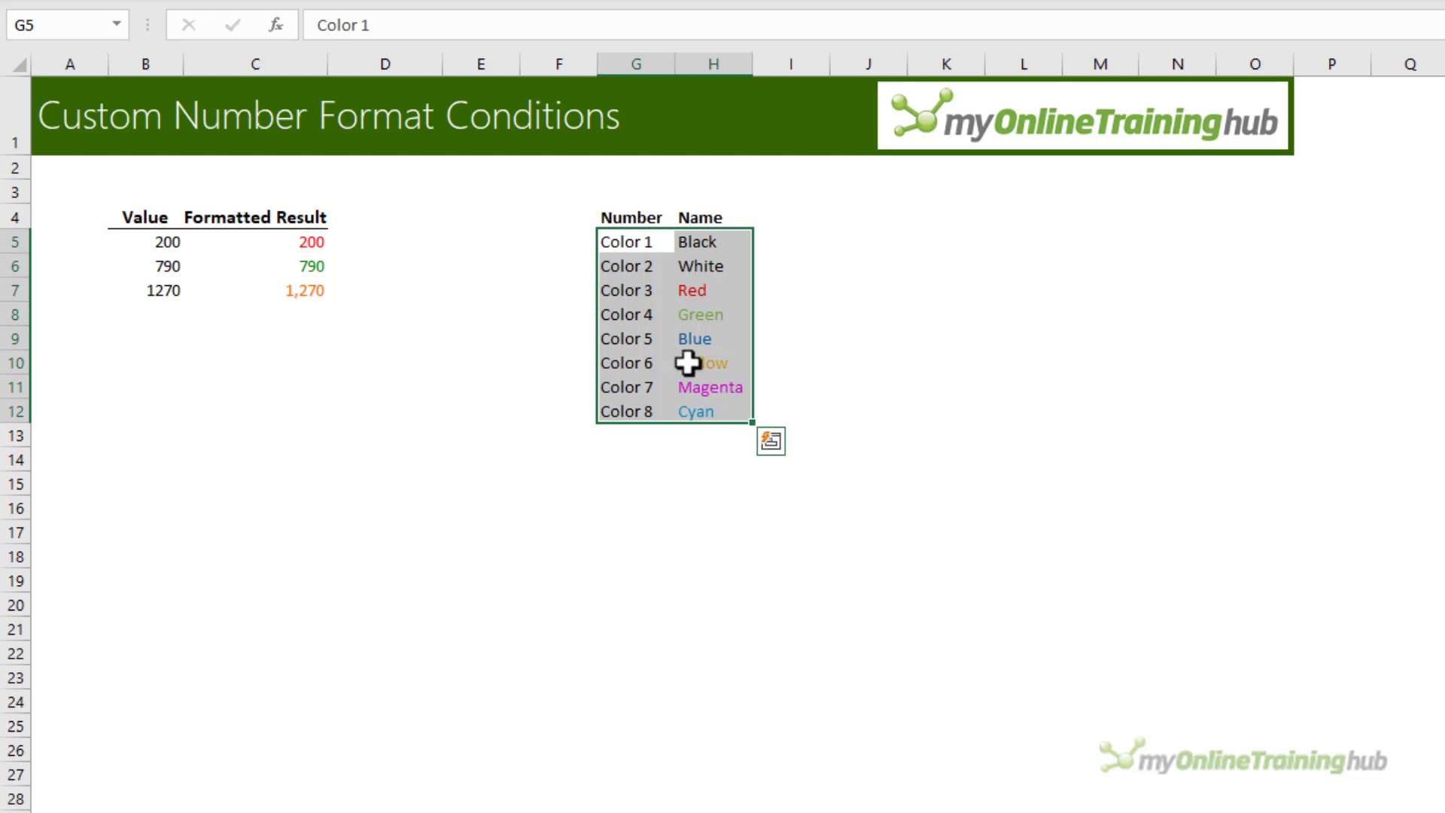
drag(735, 242, 739, 408)
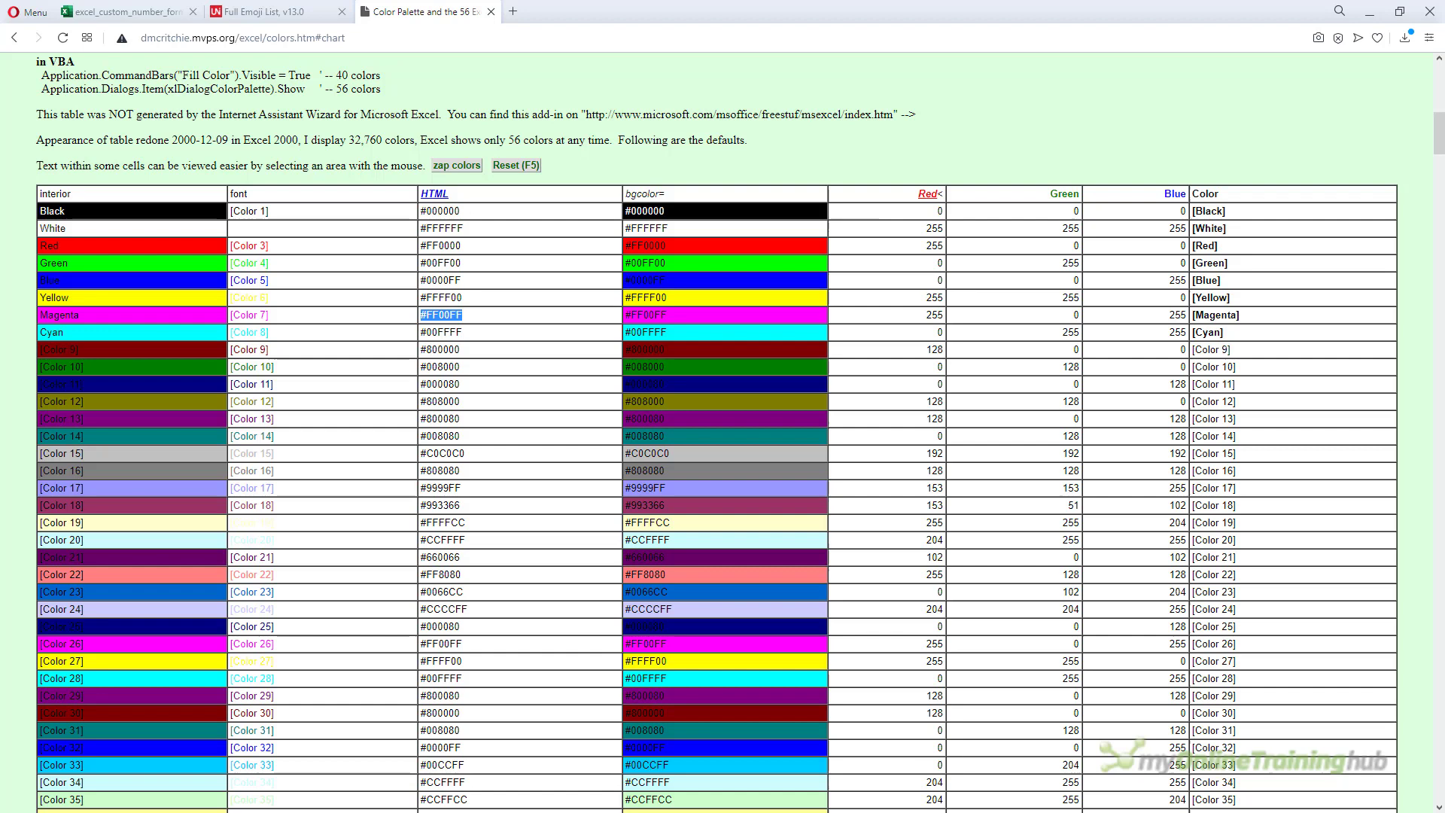
scroll(459, 450, down, 6)
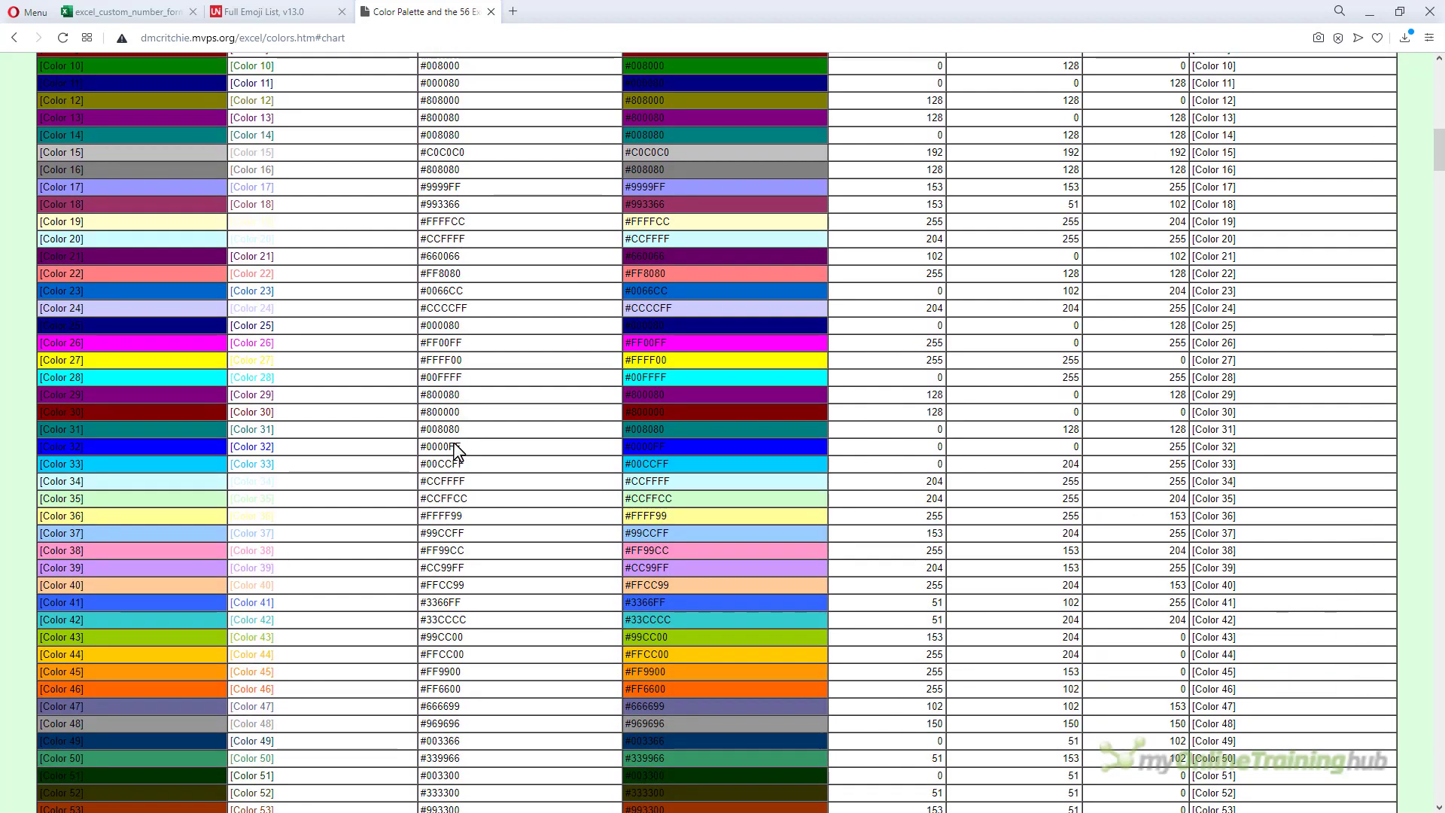
scroll(456, 450, down, 2)
scroll(455, 449, up, 5)
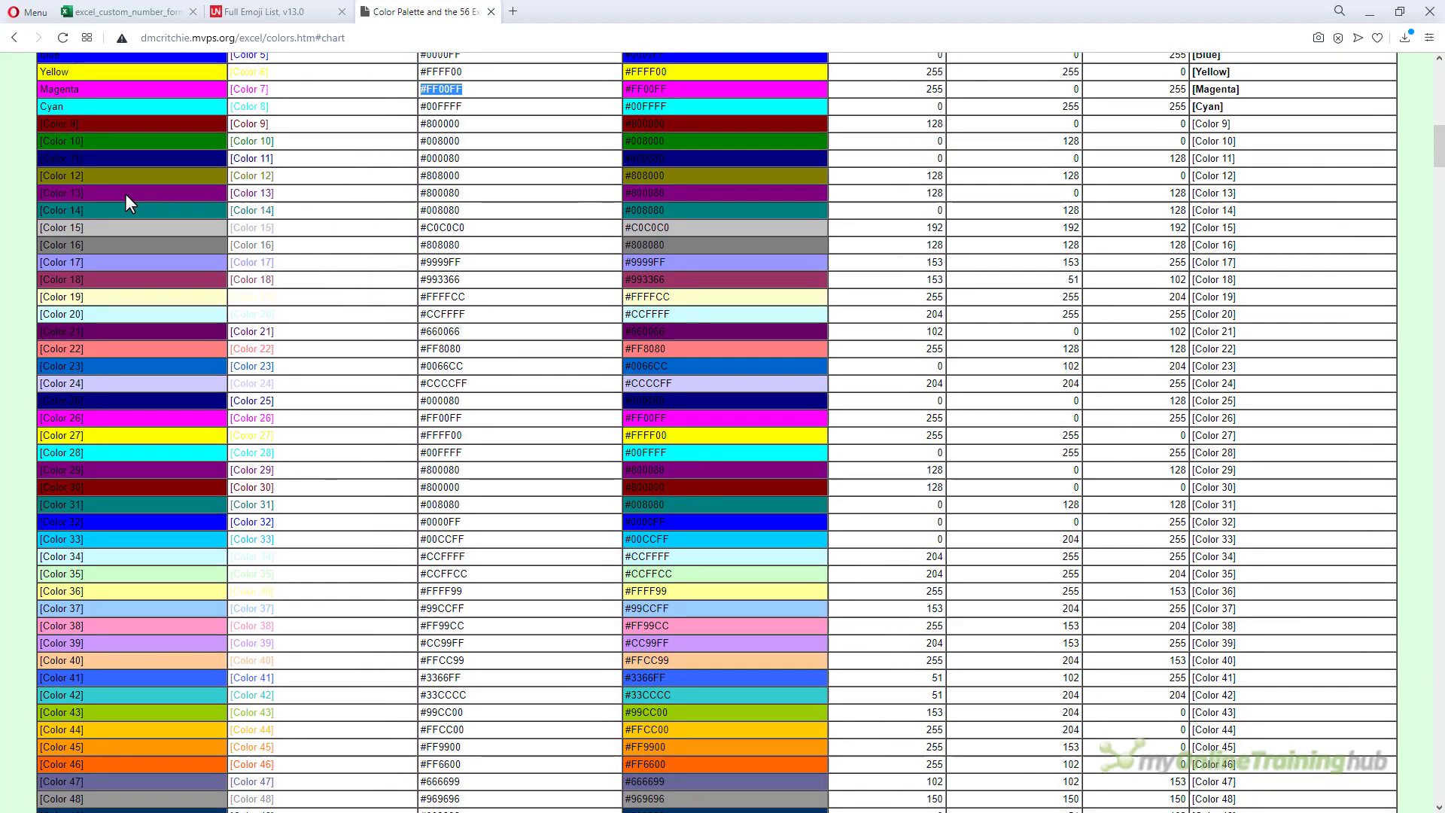
scroll(126, 195, up, 1)
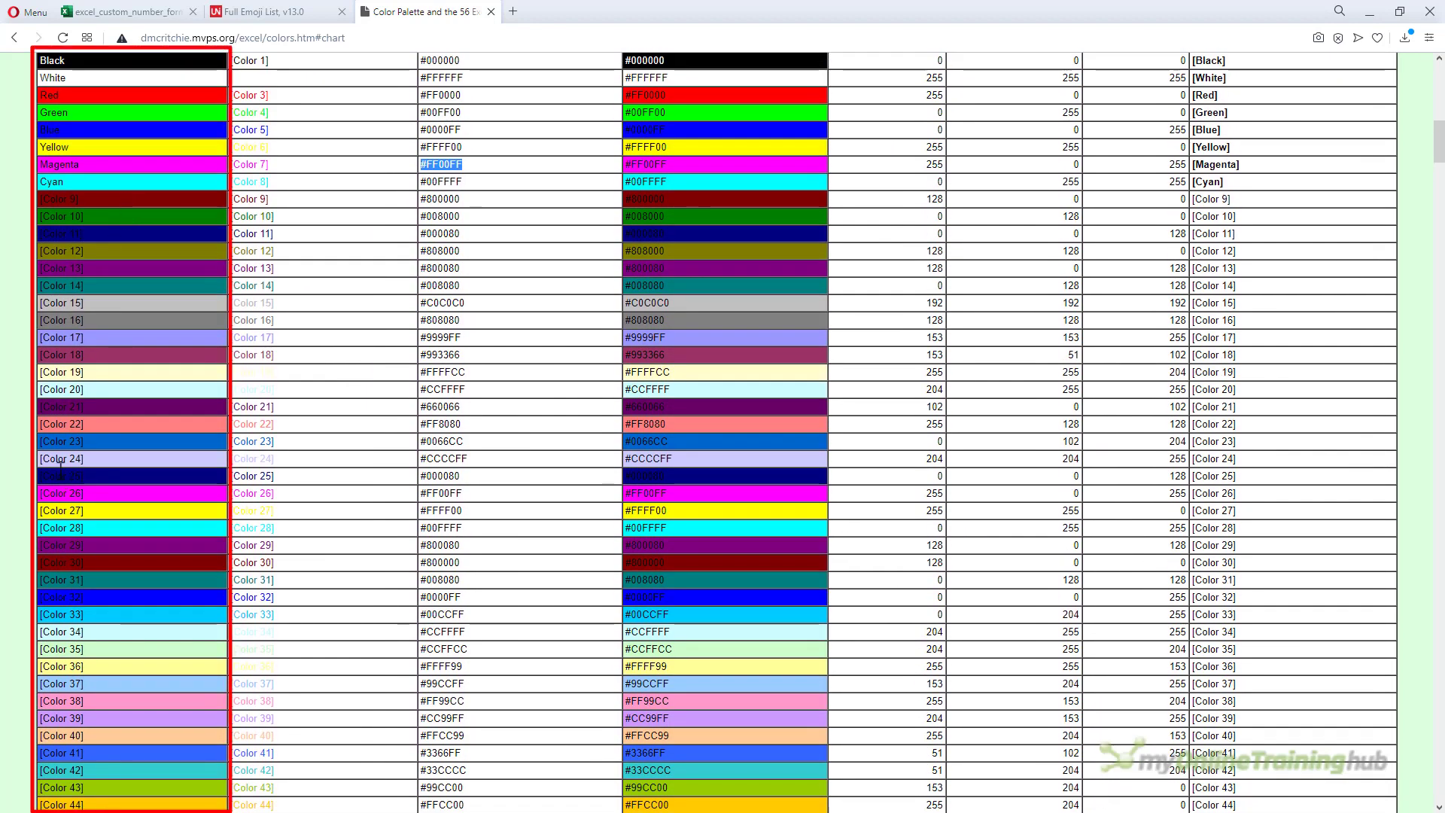
scroll(60, 466, up, 1)
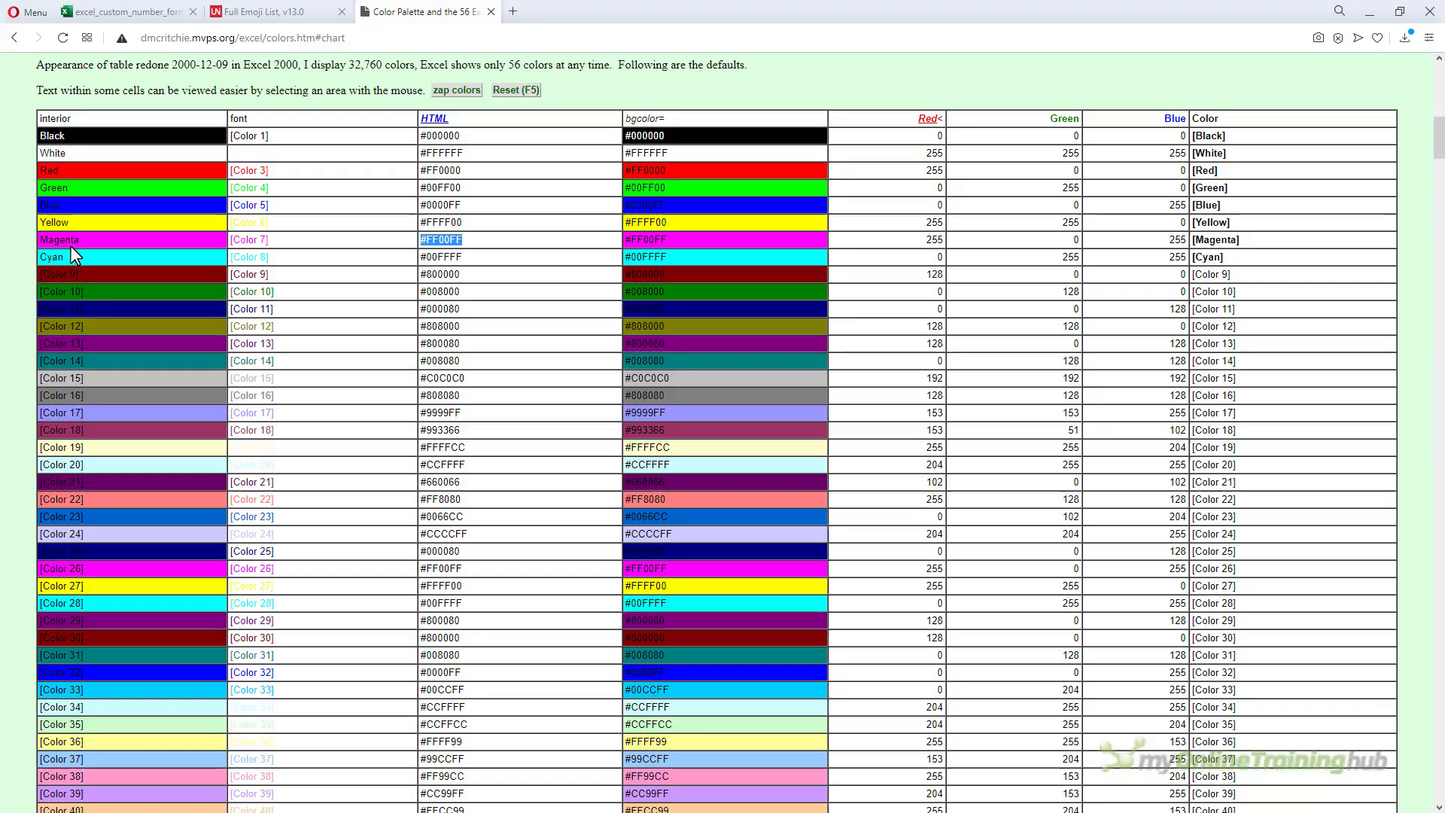
- Back in Excel, select Value cells B5:B7 and compare Number and Currency red negative styles
click(1369, 12)
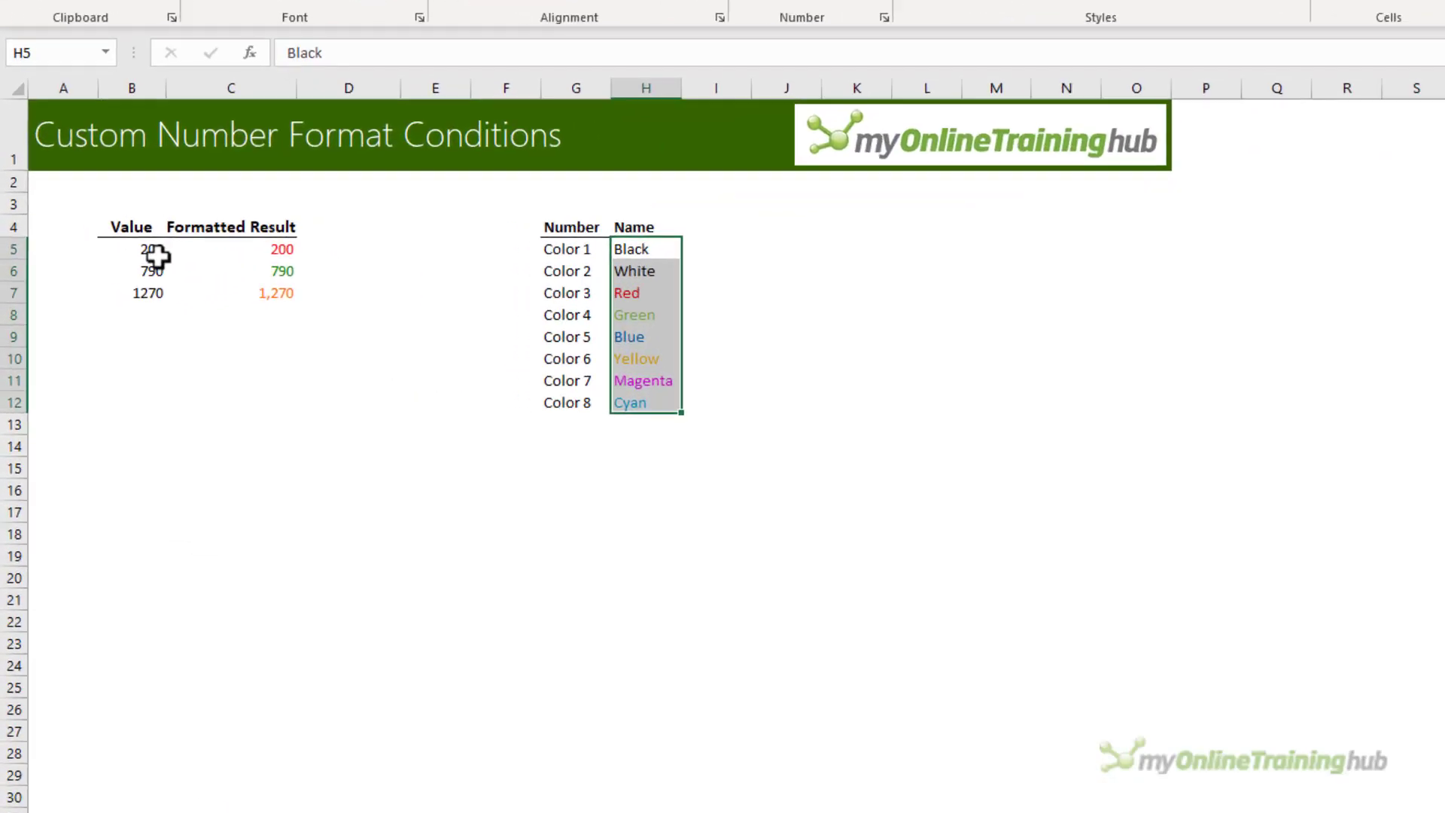
drag(106, 278, 171, 290)
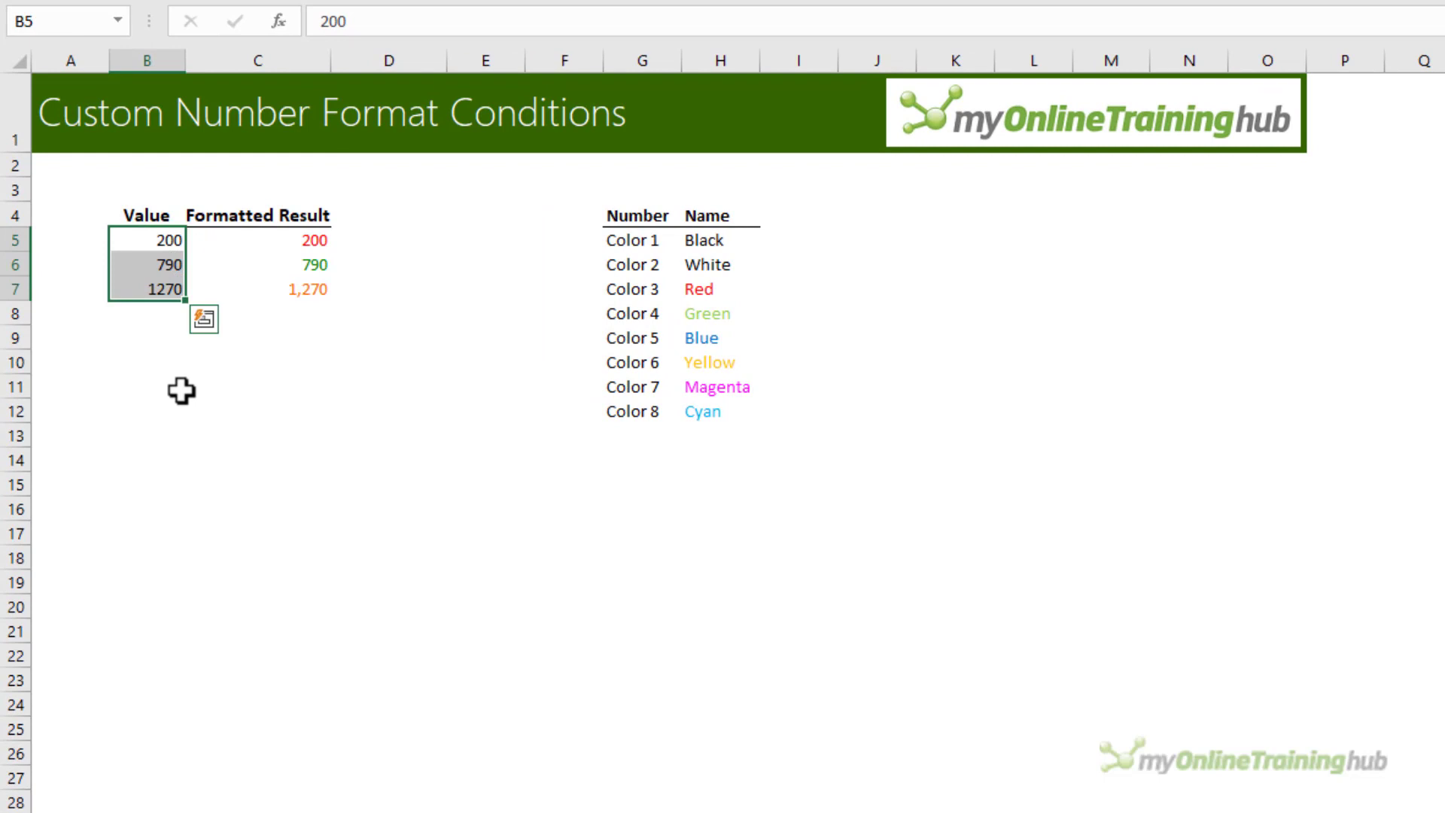
key(ctrl+1)
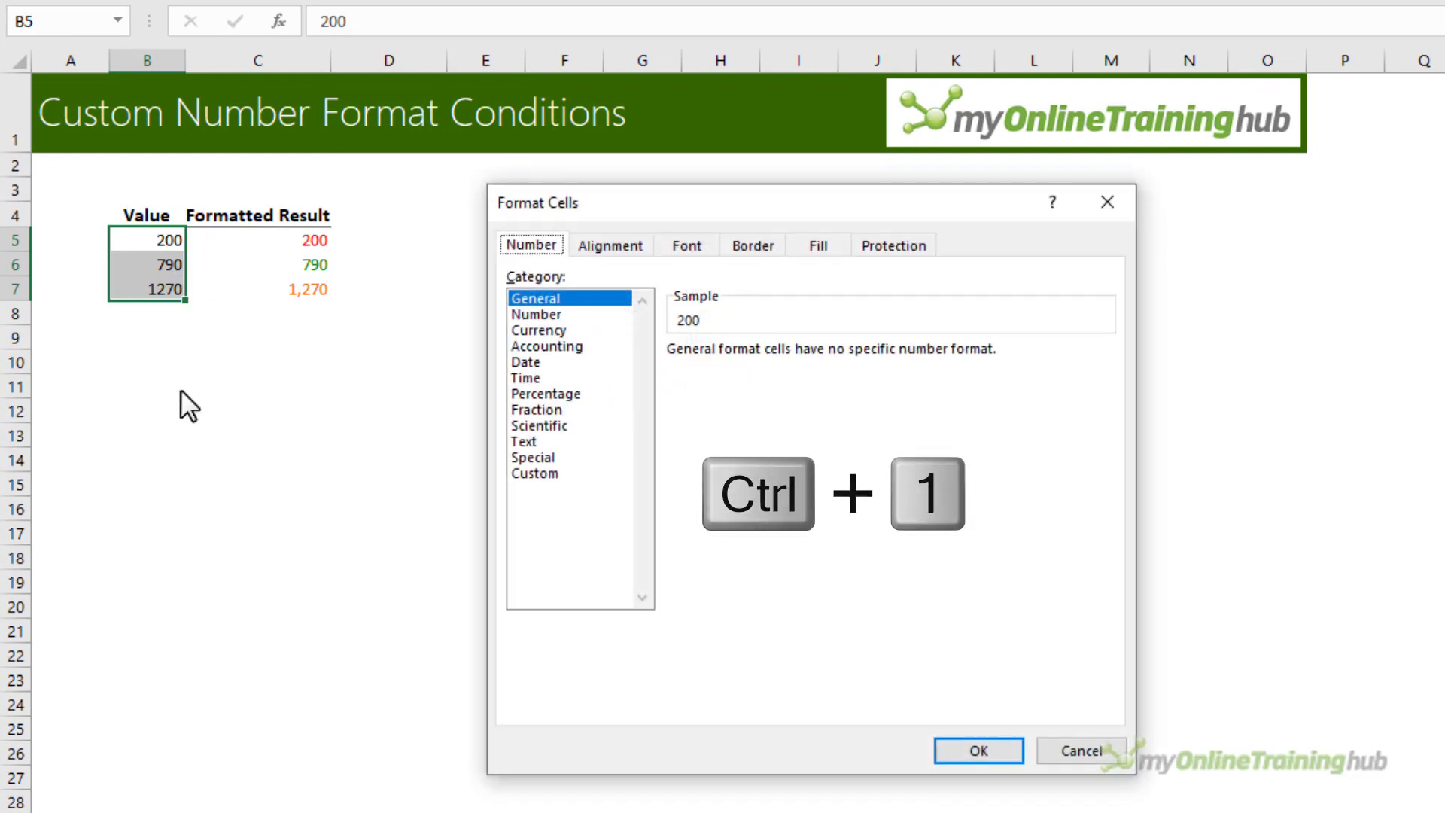
click(572, 313)
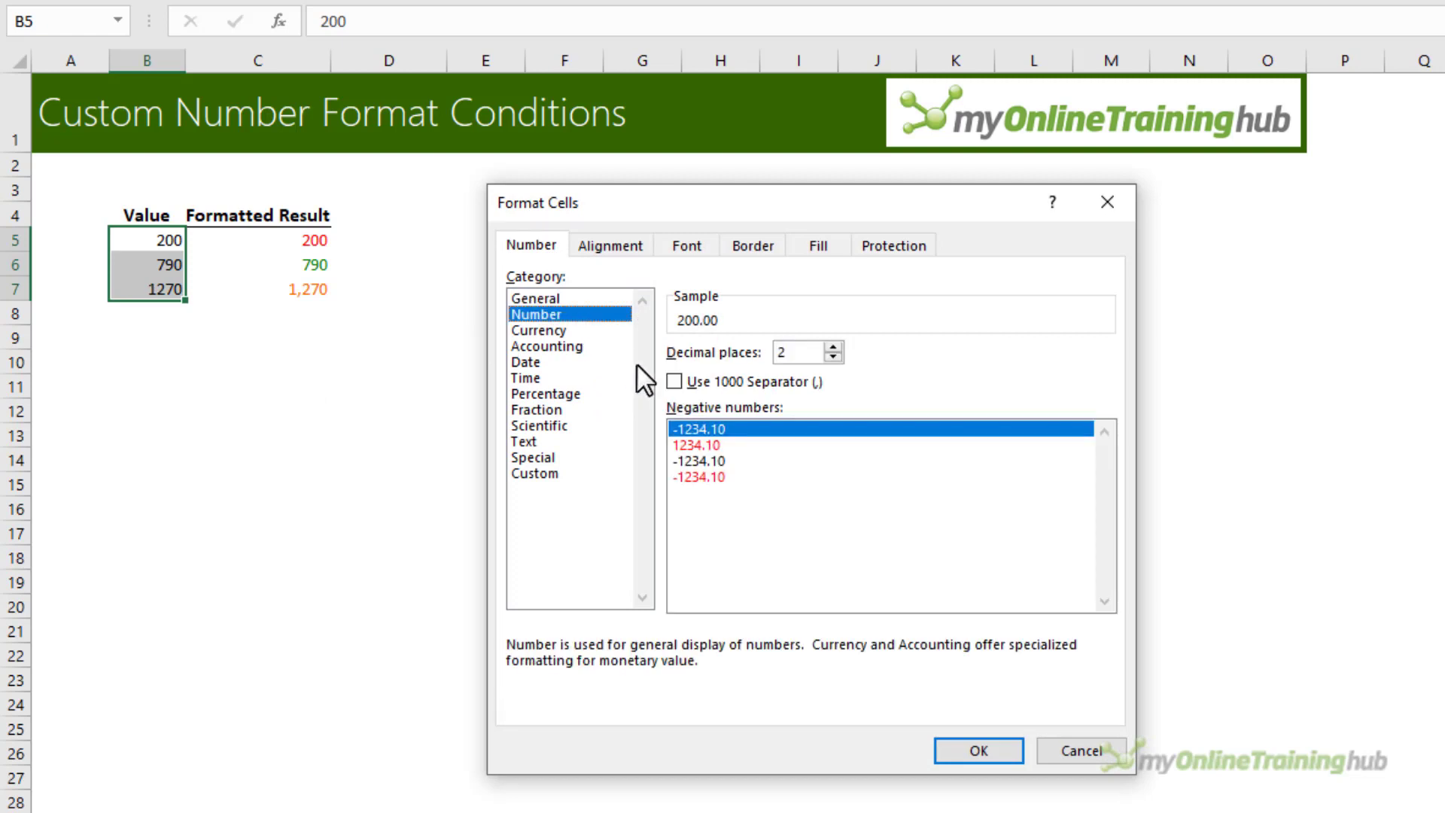
click(742, 444)
click(734, 476)
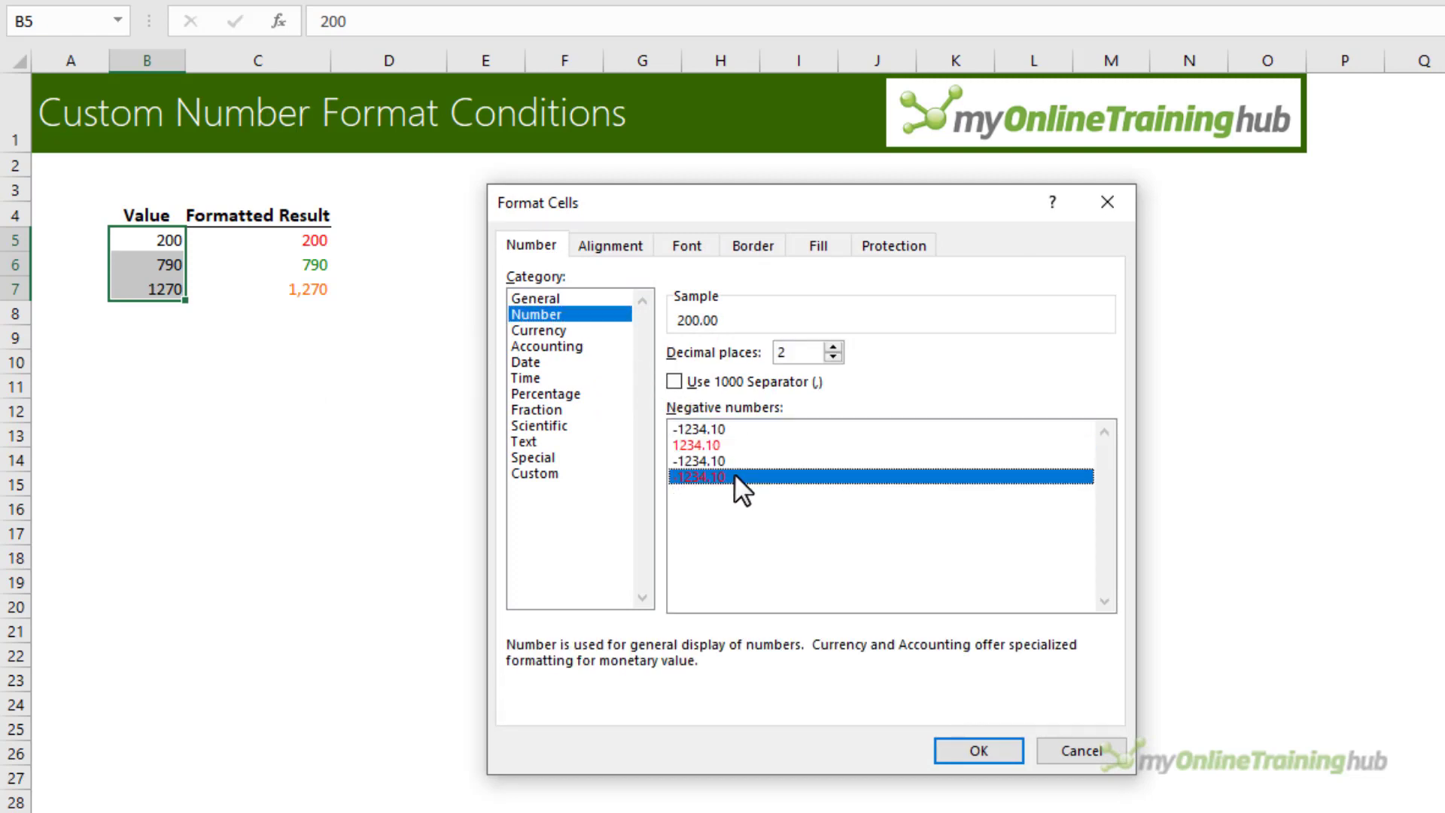
click(585, 333)
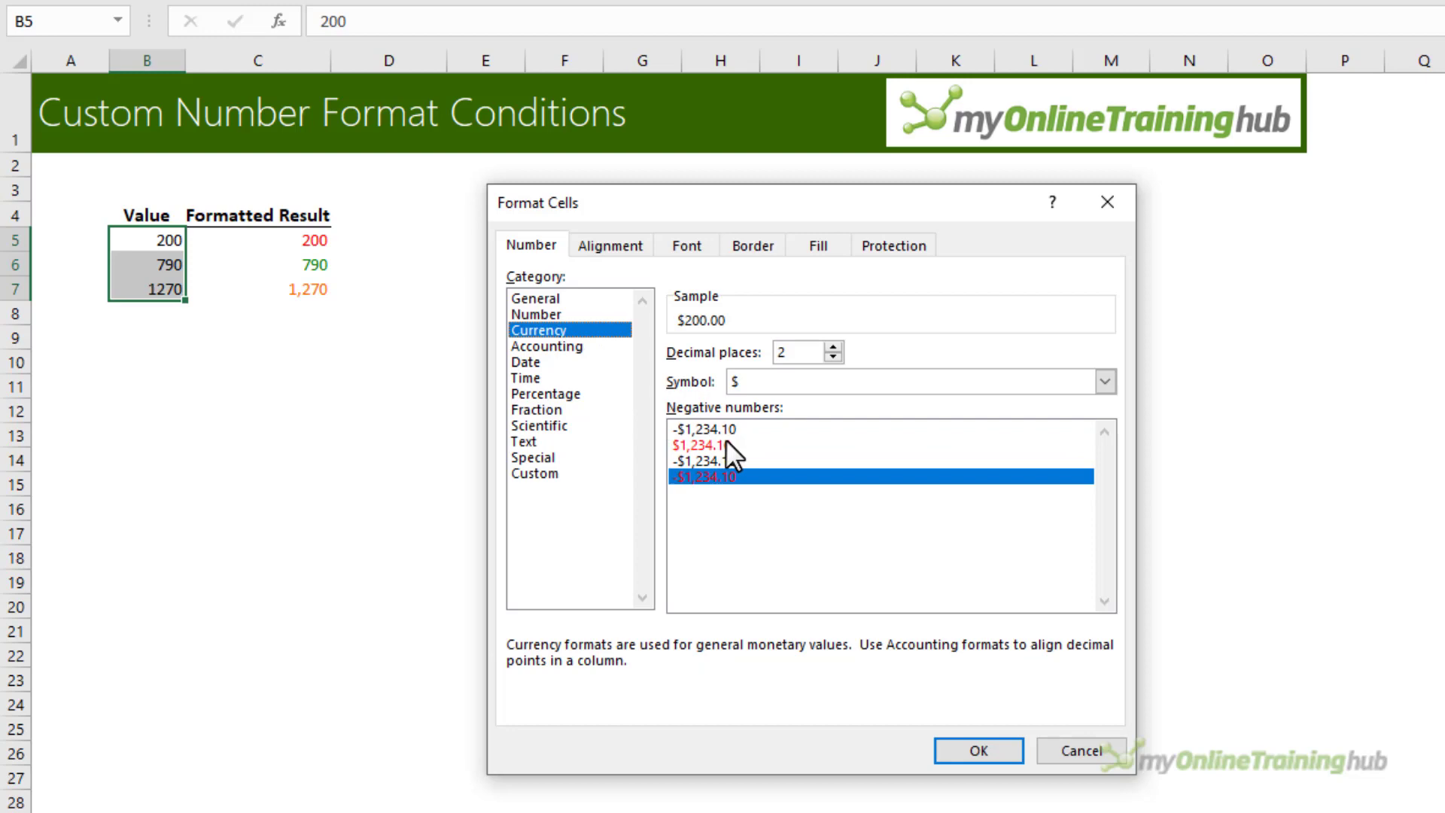
key(Up)
key(Up)
click(748, 470)
- Start from custom code #,##0;[Red]-#,##0 and change it to #,##0;[Red](#,##0)
click(538, 473)
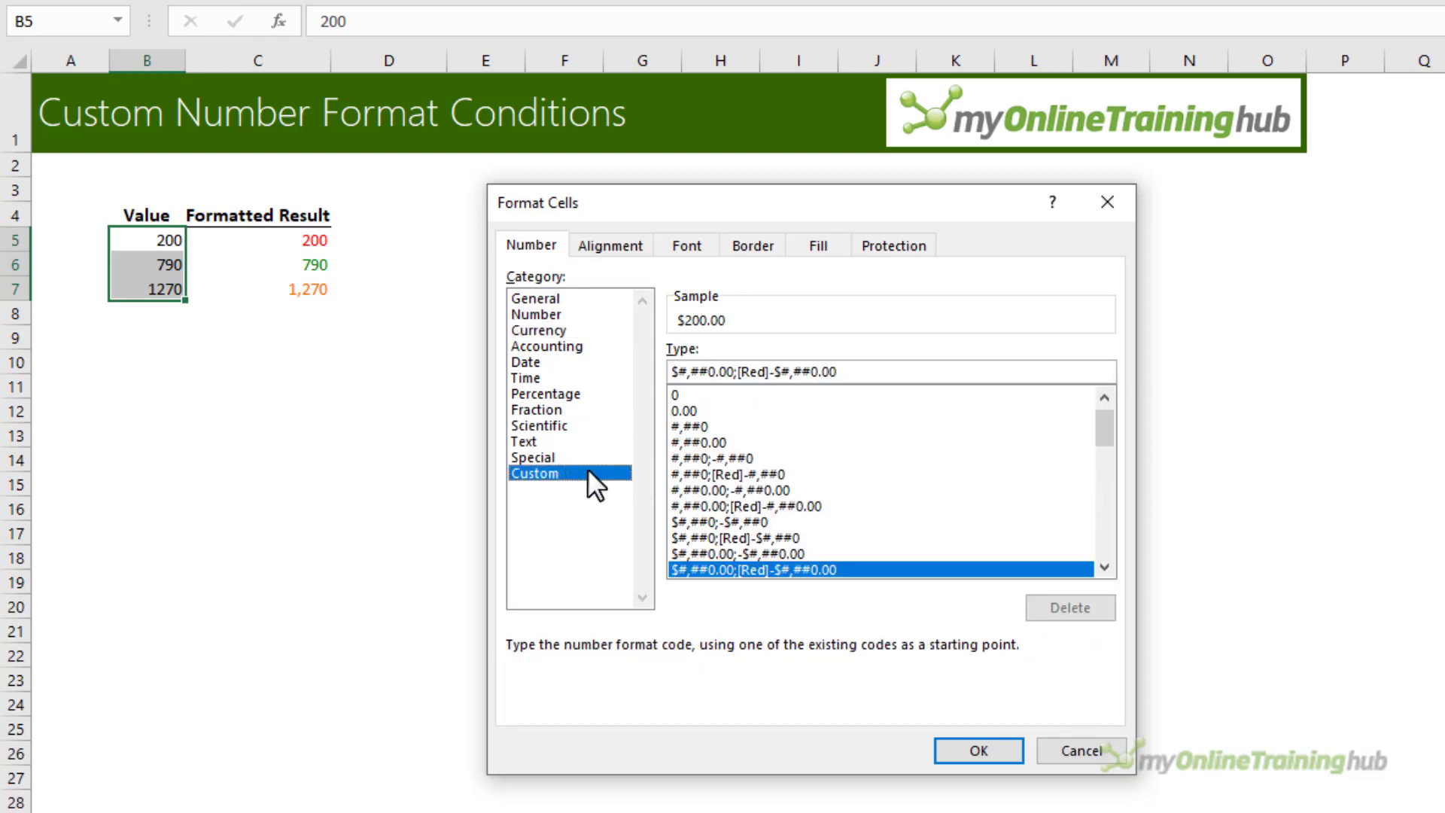
click(784, 476)
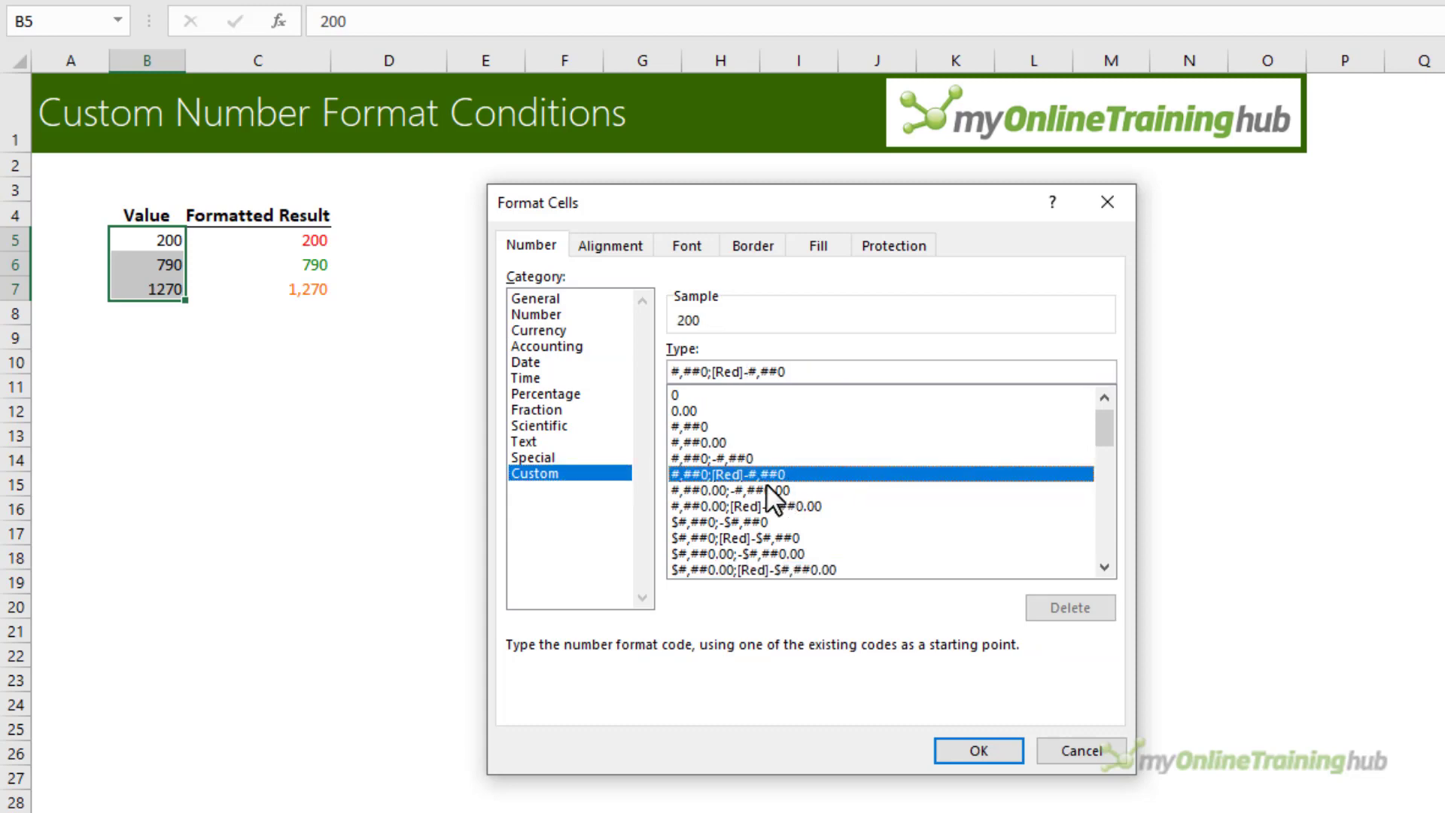
click(743, 371)
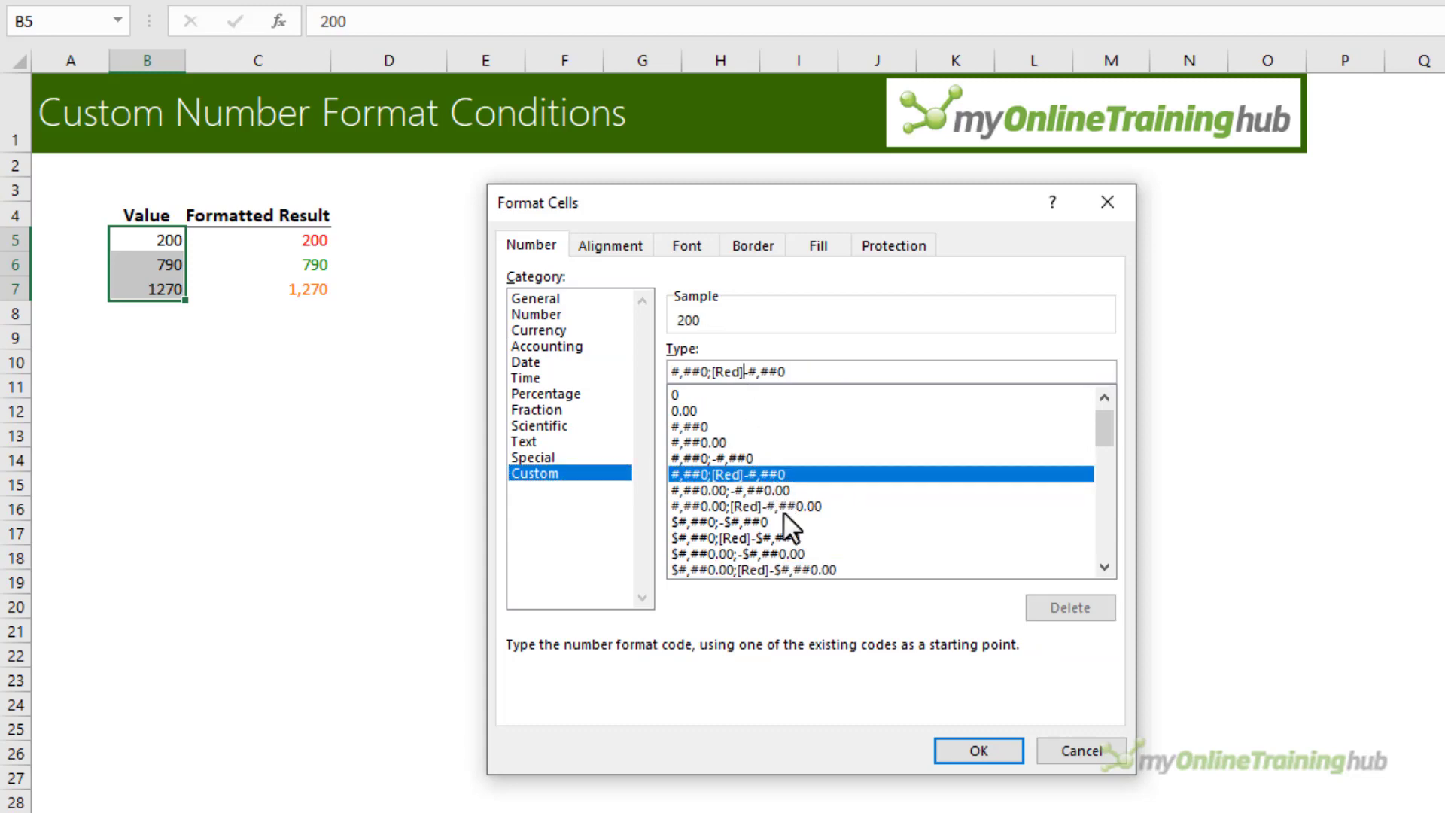
key(Delete)
text([)
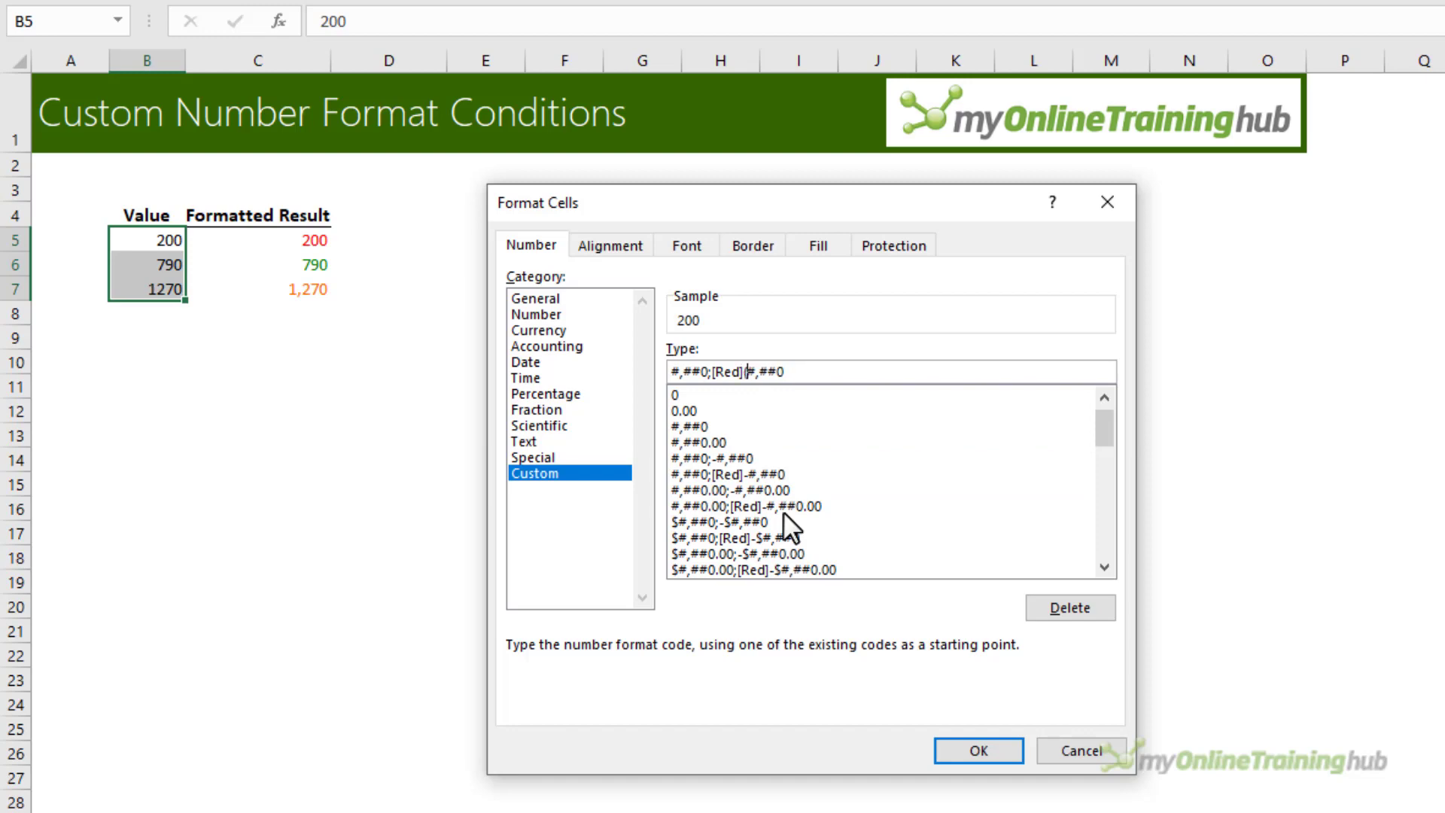
key(End)
text())
- Highlight the positive #,##0 and red bracketed negative sections of the format code
drag(807, 369, 760, 369)
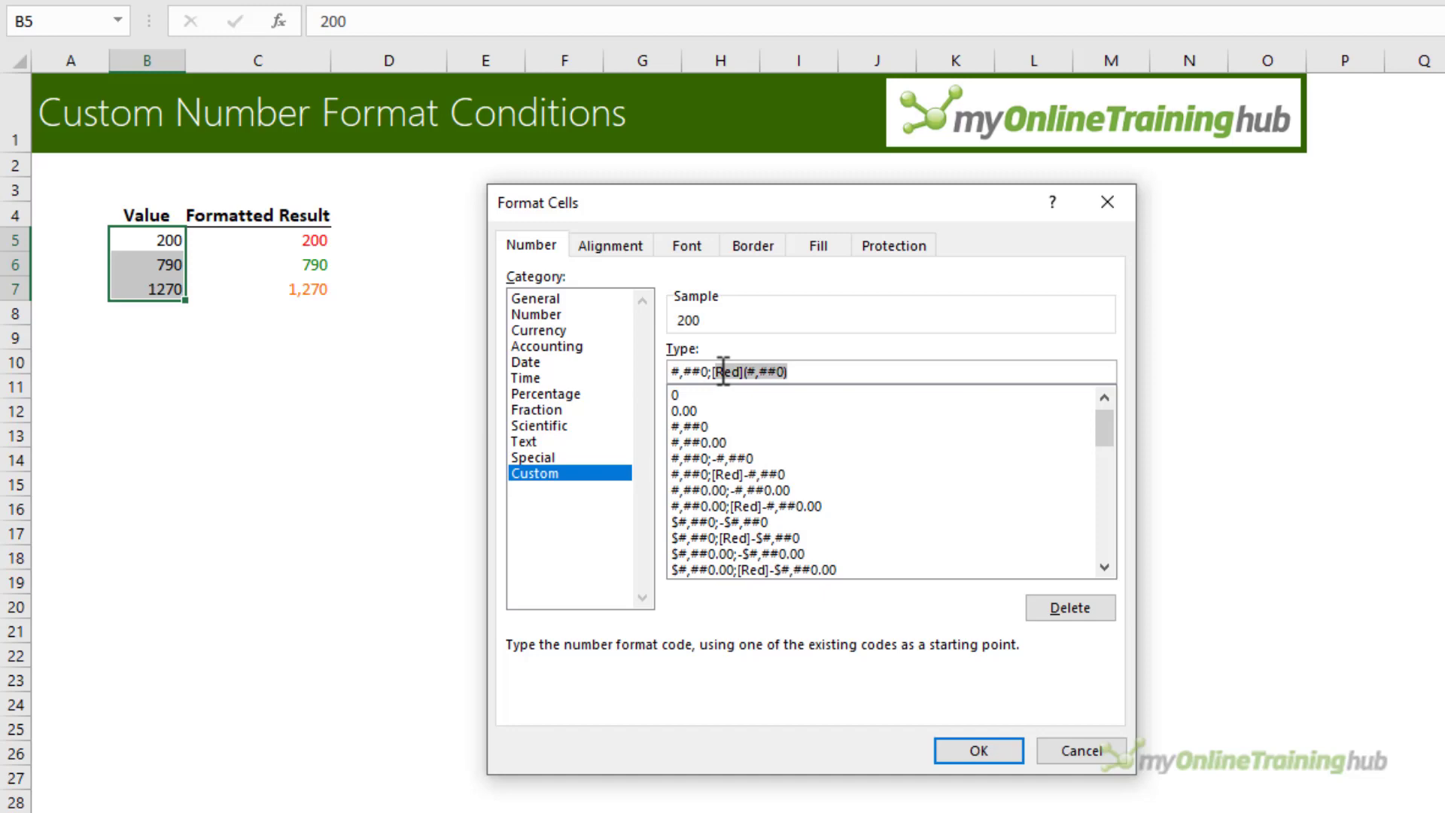
click(710, 372)
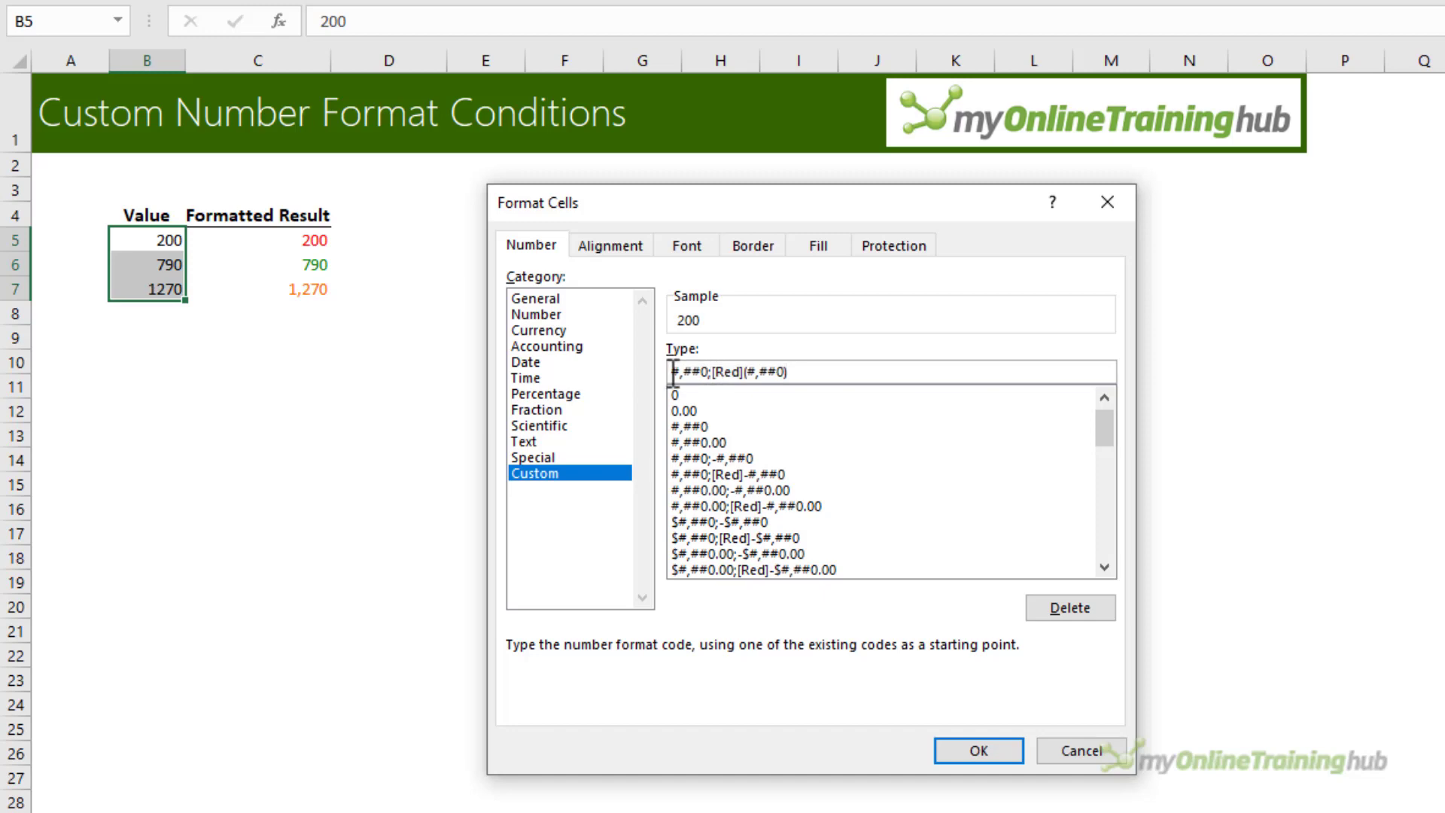
drag(673, 371, 708, 371)
click(709, 371)
drag(693, 374, 669, 372)
drag(715, 372, 803, 371)
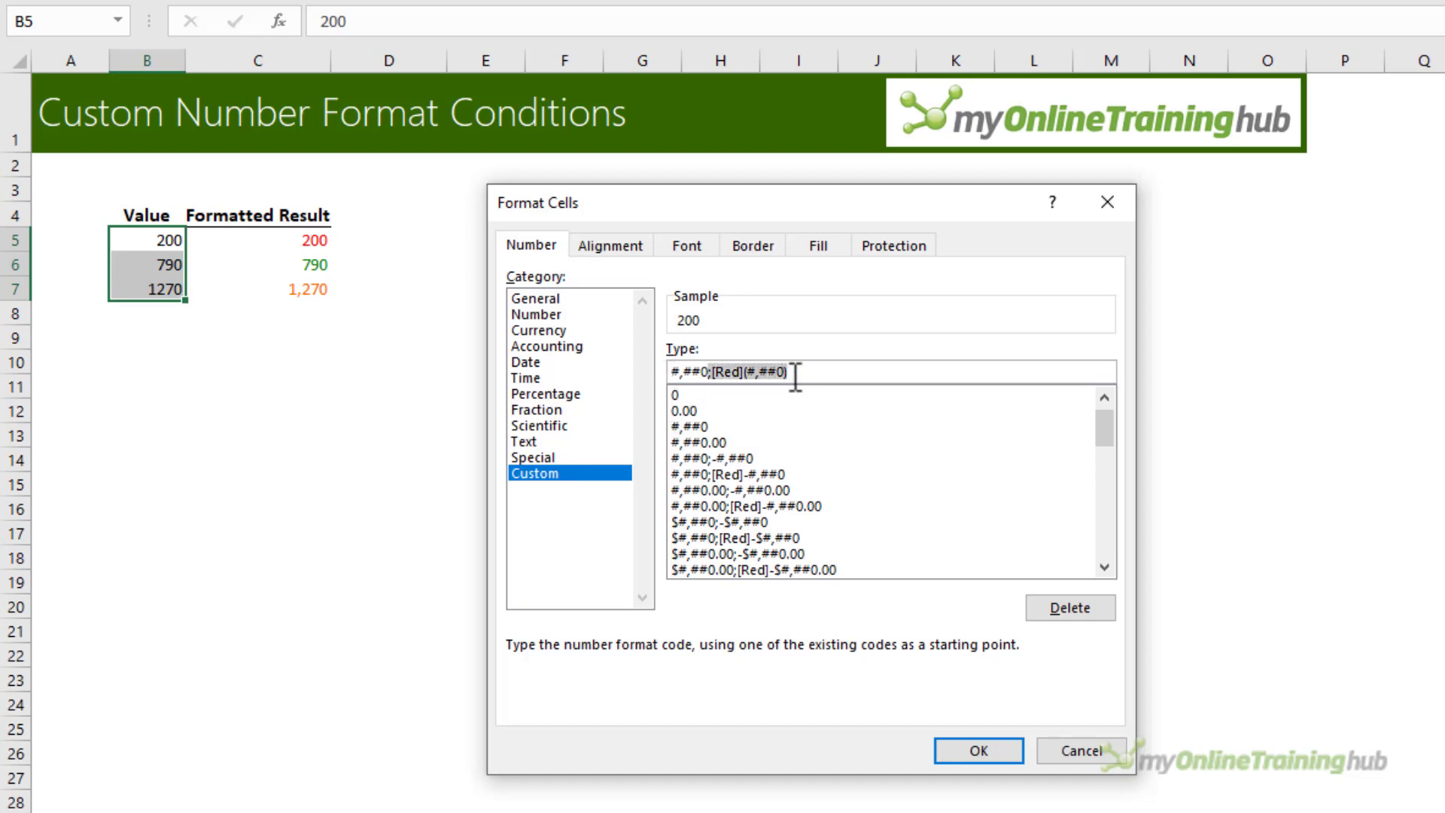
click(803, 371)
double_click(726, 372)
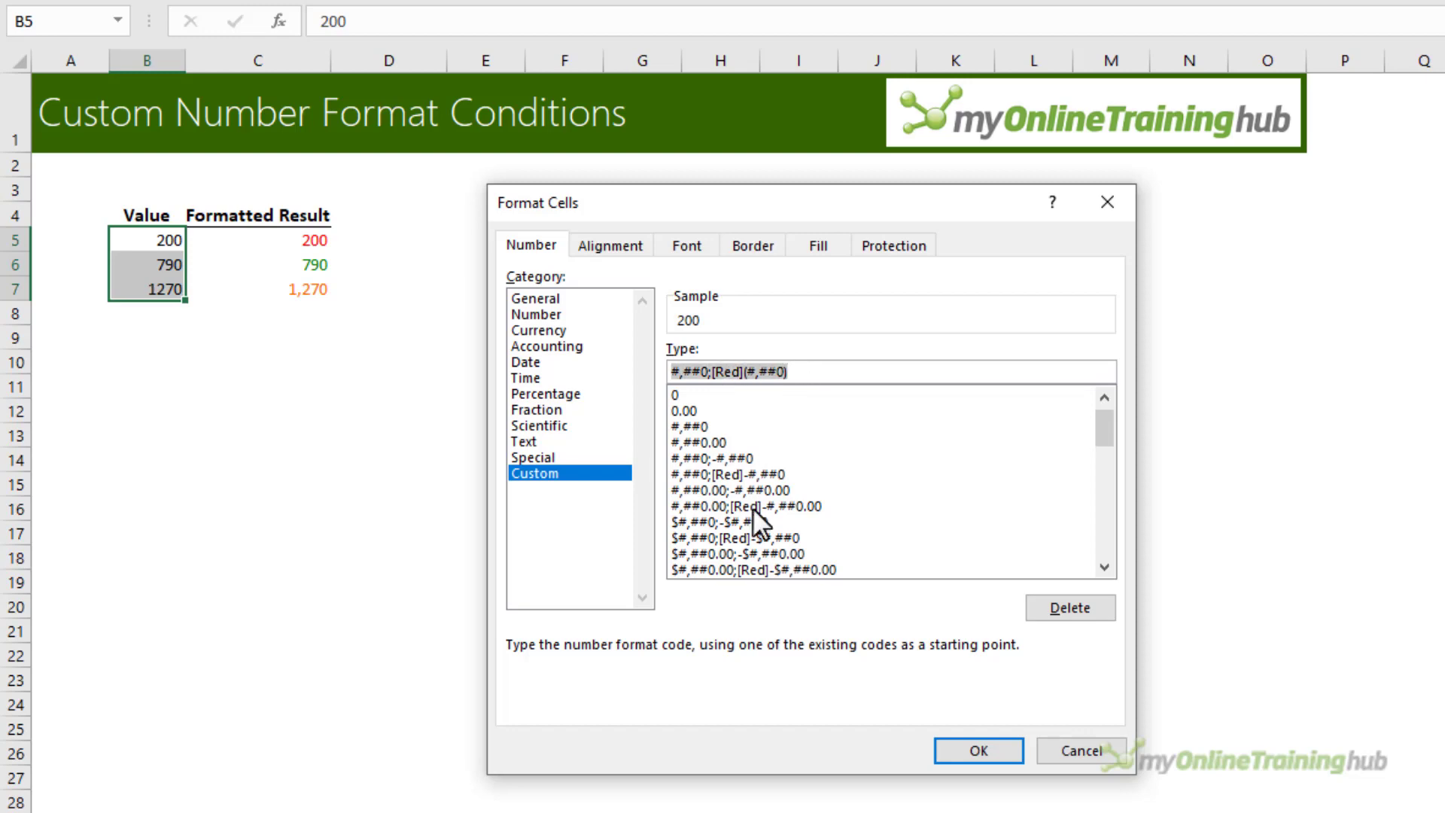